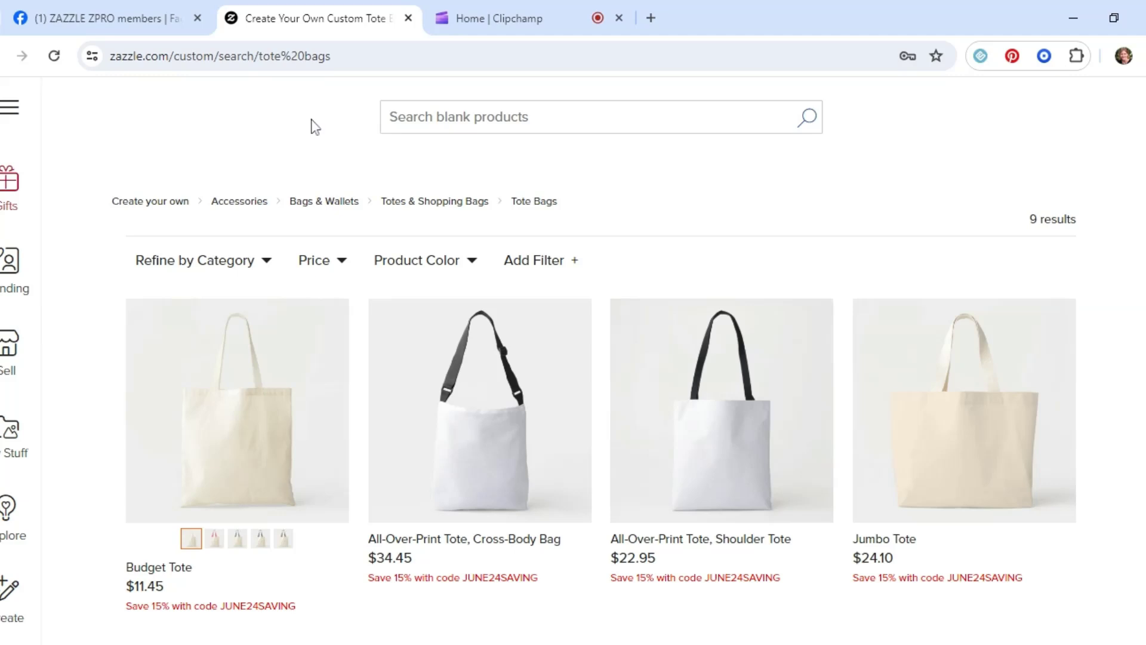
- Open the All-Over-Print Tote, Shoulder Tote from the blank tote bag results and start customizing its design
{"action": "scroll", "coordinate": [501, 235], "scroll_direction": "up", "scroll_amount": 3}
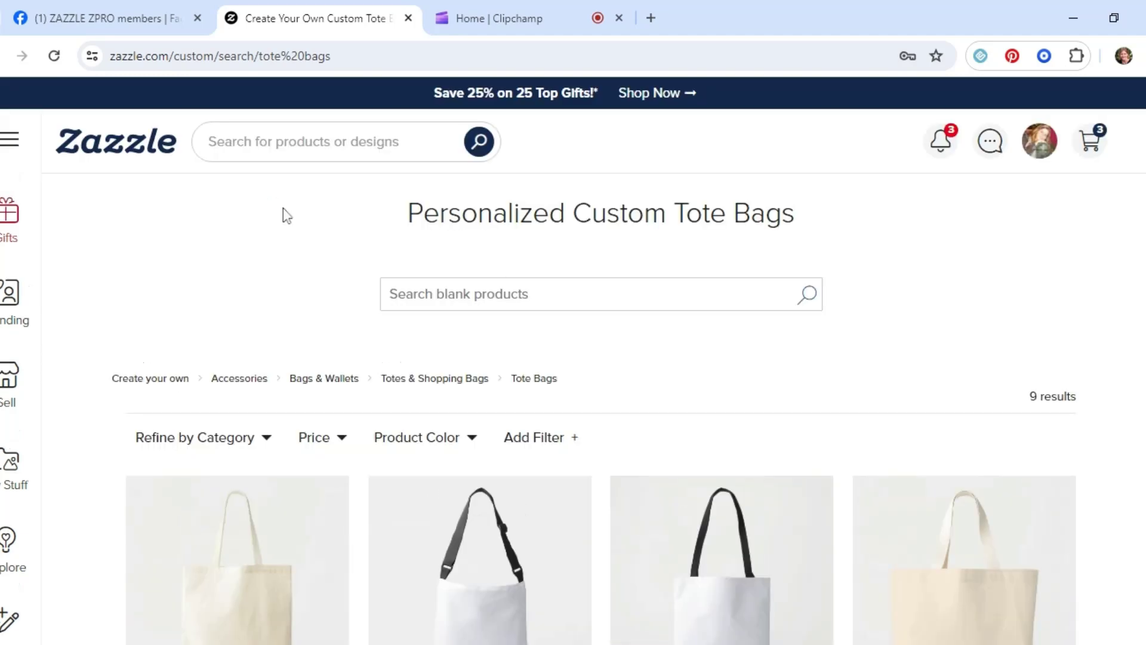
{"action": "scroll", "coordinate": [725, 323], "scroll_direction": "down", "scroll_amount": 3}
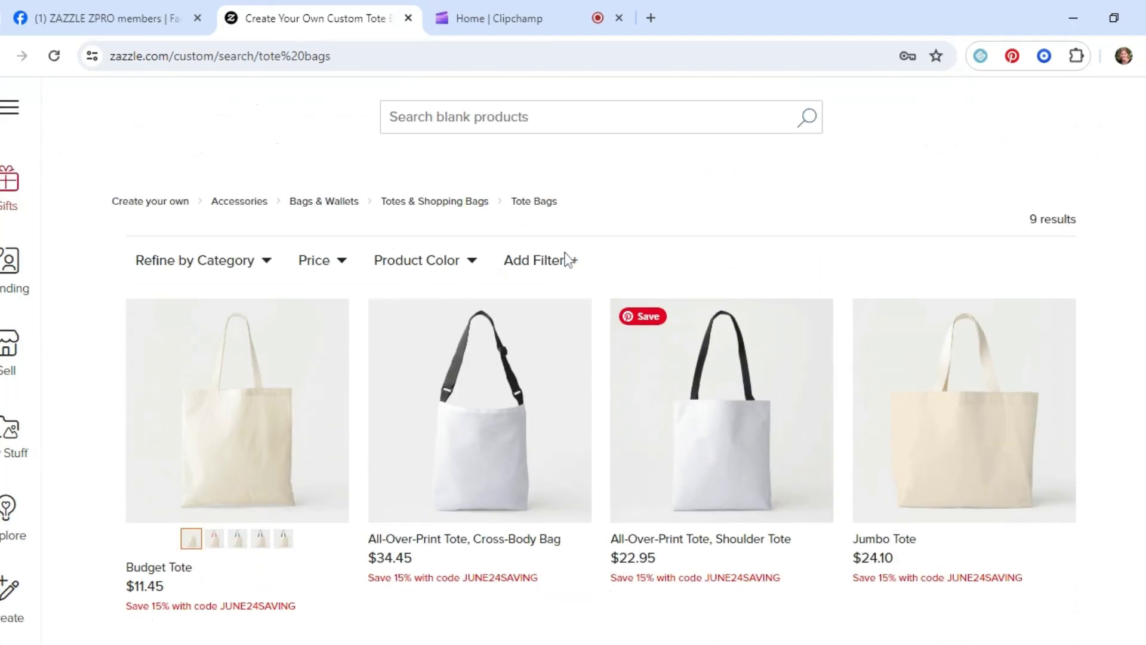
{"action": "left_click", "coordinate": [712, 459]}
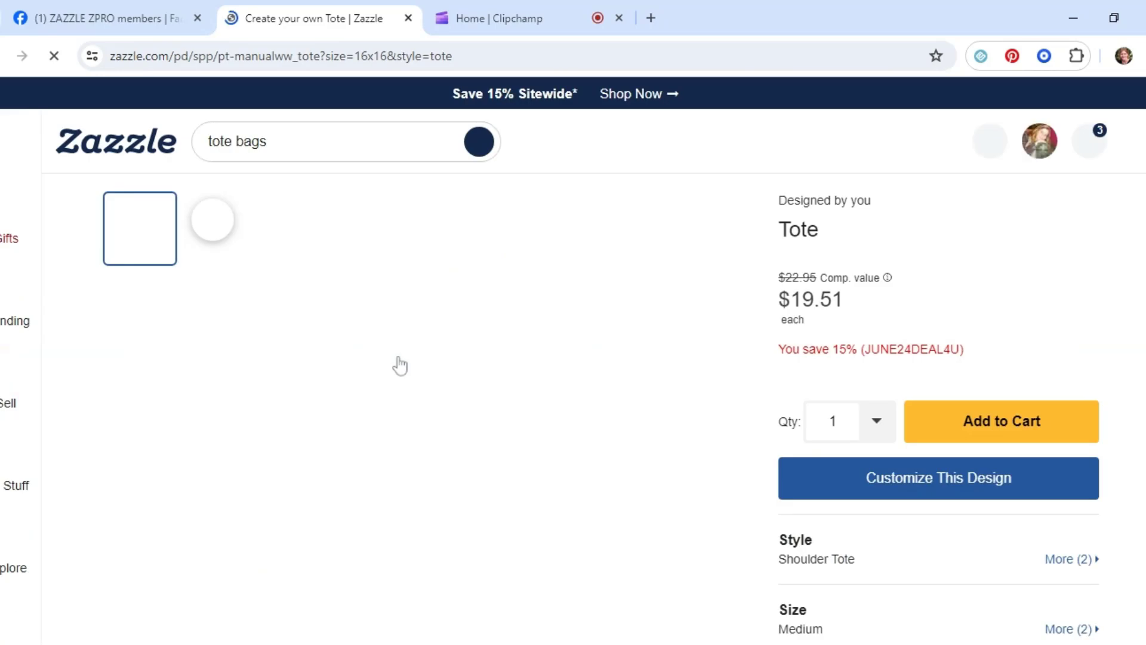
{"action": "scroll", "coordinate": [359, 298], "scroll_direction": "down", "scroll_amount": 1}
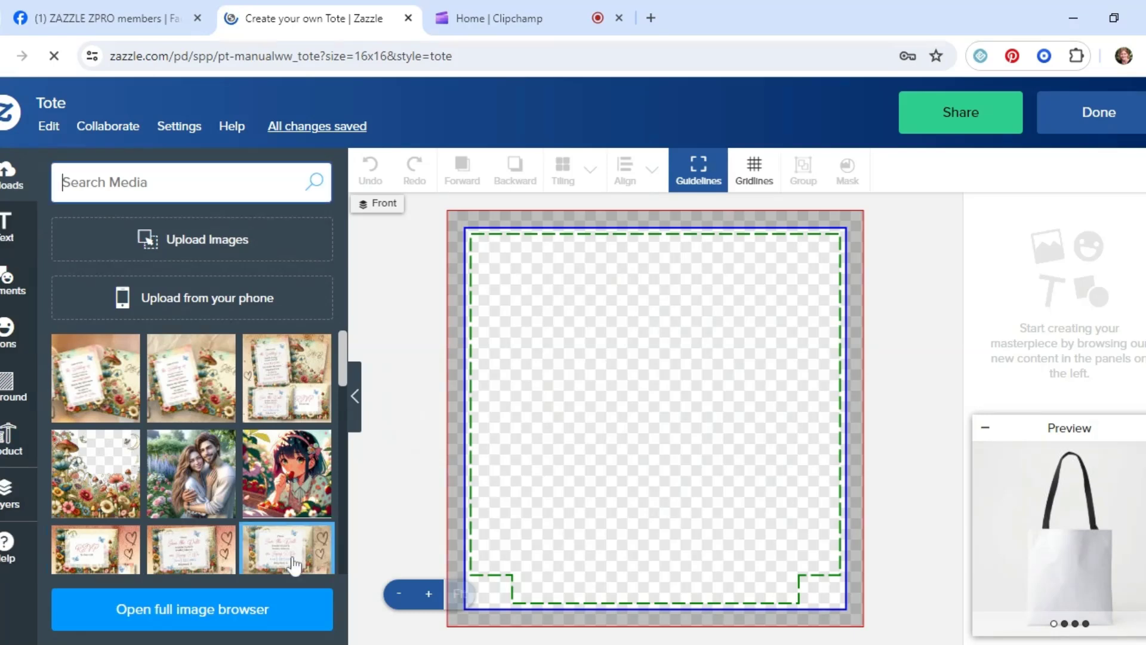
- Search the media library for "rainbow" and add the fully colored sparkly rainbow arch to the tote's front
{"action": "type", "text": "rainbow"}
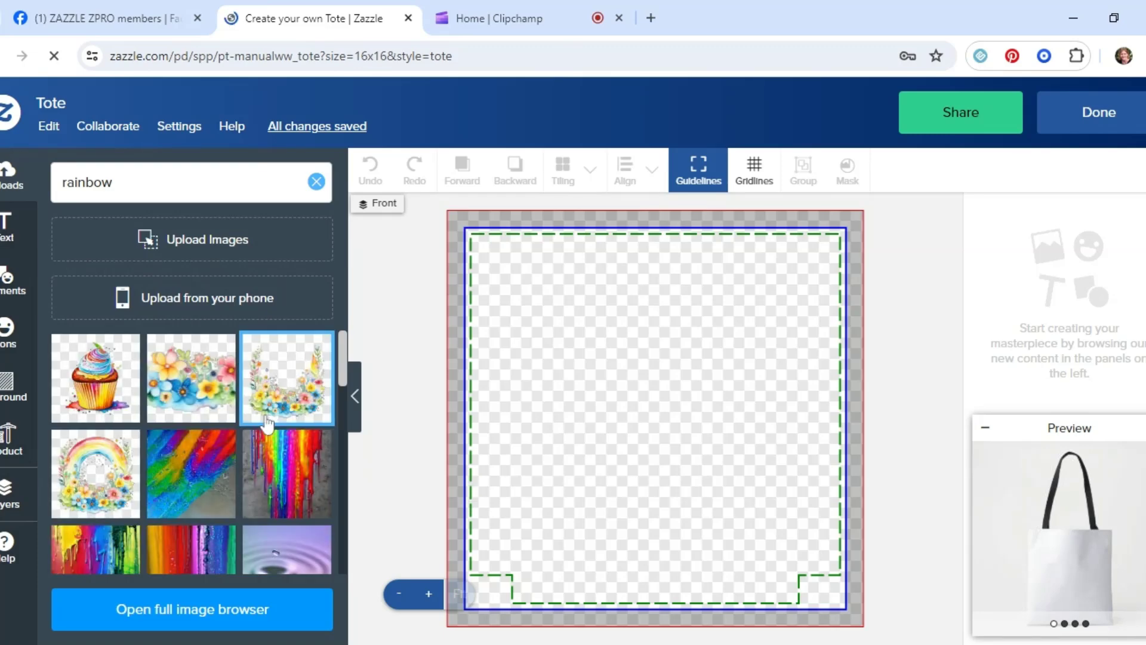
{"action": "scroll", "coordinate": [241, 439], "scroll_direction": "down", "scroll_amount": 5}
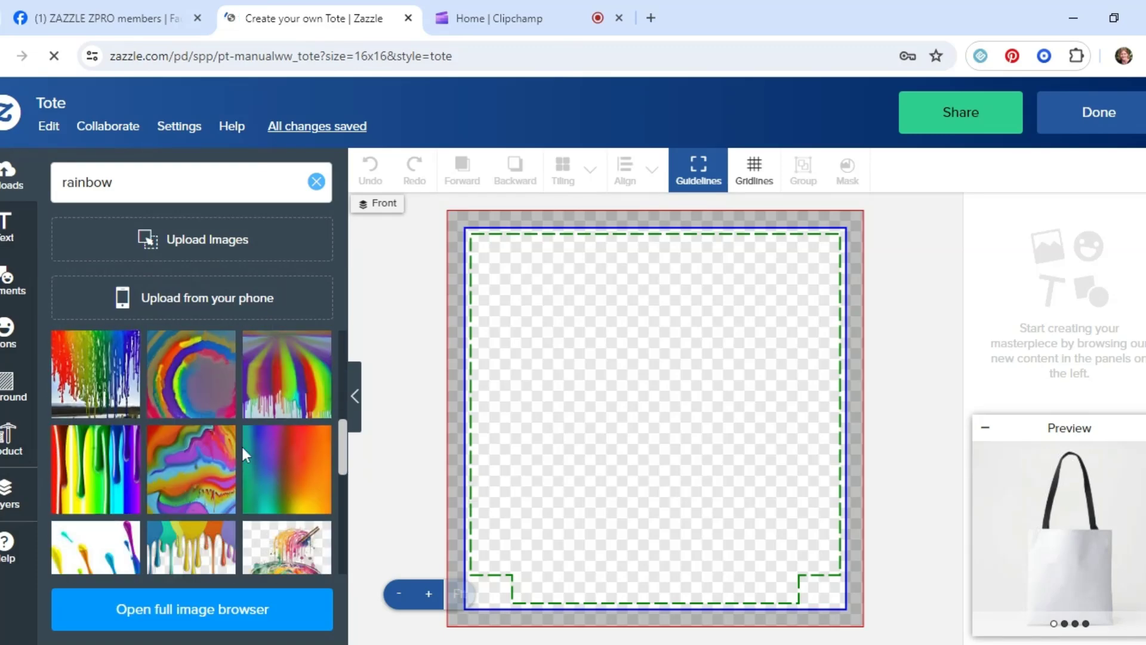
{"action": "scroll", "coordinate": [242, 447], "scroll_direction": "down", "scroll_amount": 3}
{"action": "scroll", "coordinate": [245, 454], "scroll_direction": "down", "scroll_amount": 6}
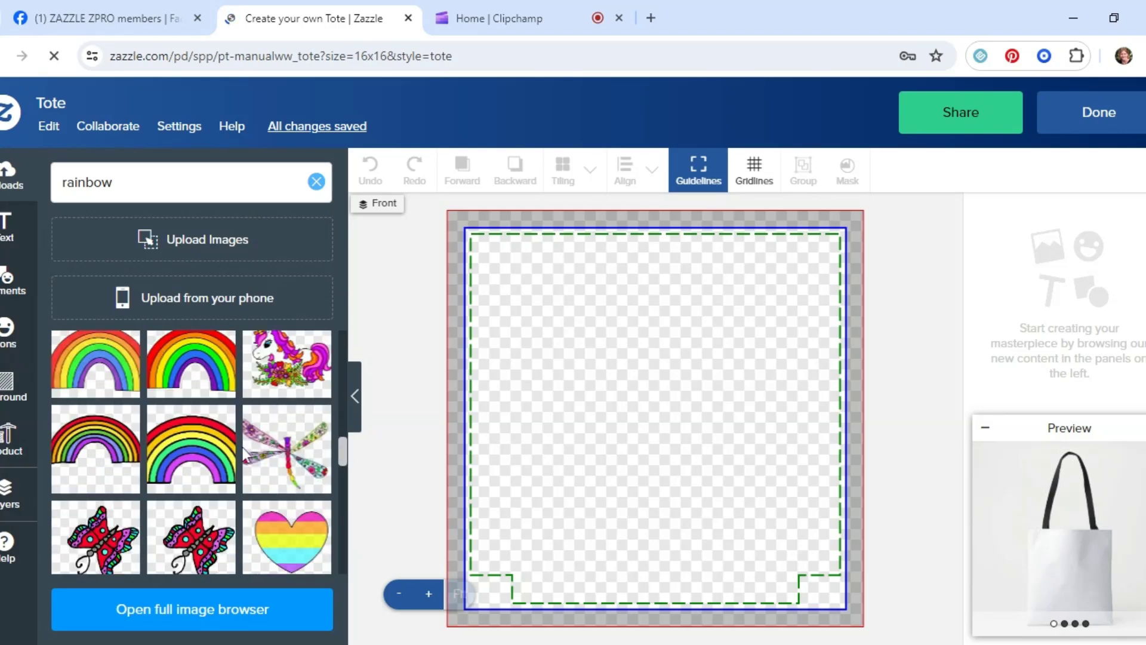
{"action": "scroll", "coordinate": [244, 454], "scroll_direction": "up", "scroll_amount": 3}
{"action": "scroll", "coordinate": [244, 469], "scroll_direction": "down", "scroll_amount": 8}
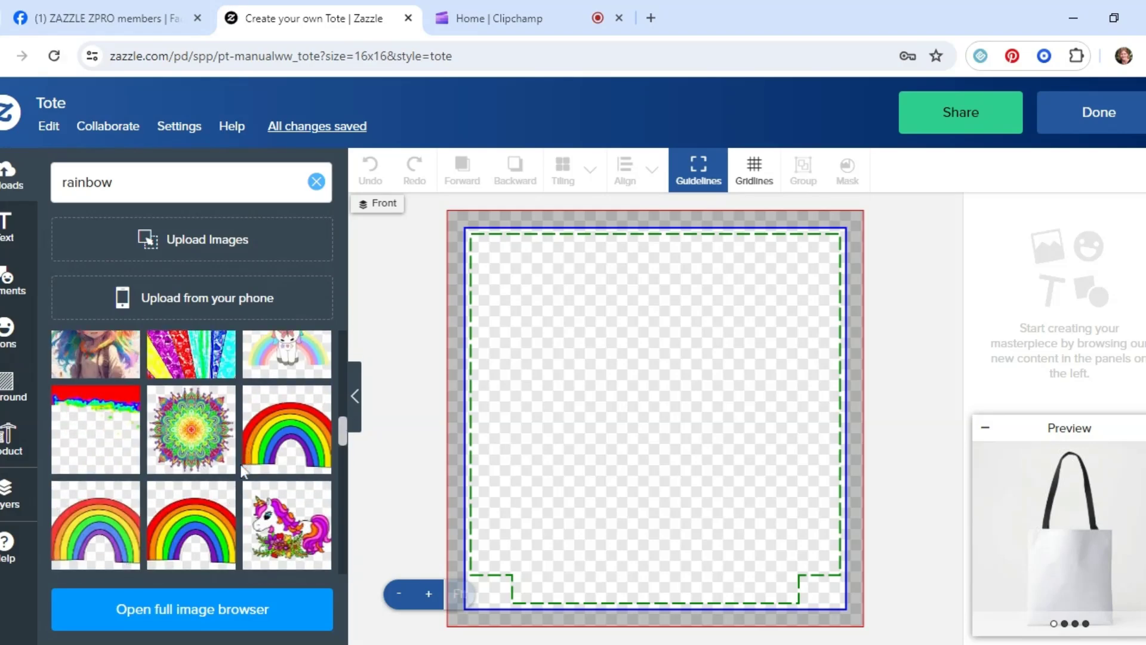
{"action": "scroll", "coordinate": [243, 472], "scroll_direction": "down", "scroll_amount": 6}
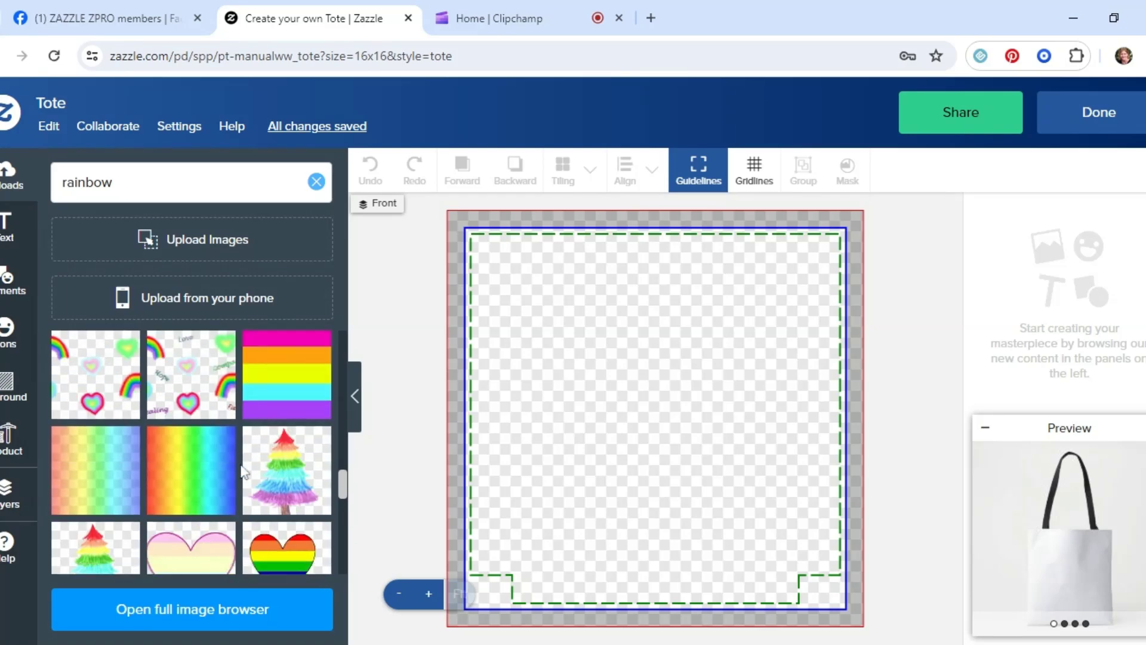
{"action": "scroll", "coordinate": [243, 471], "scroll_direction": "down", "scroll_amount": 6}
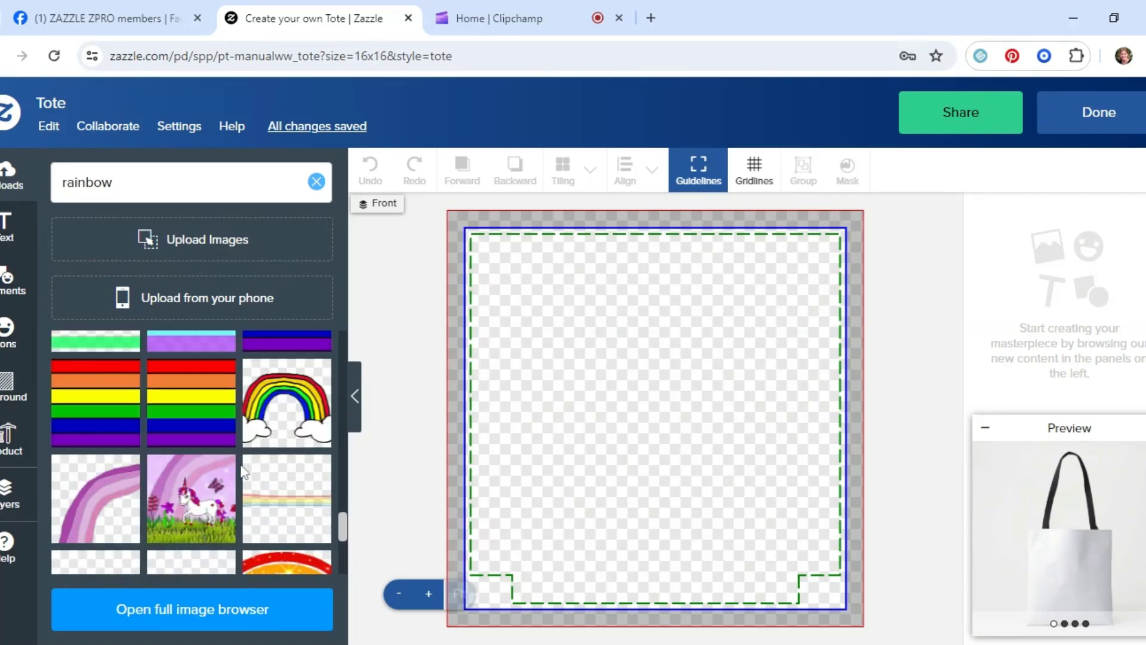
{"action": "scroll", "coordinate": [244, 470], "scroll_direction": "down", "scroll_amount": 2}
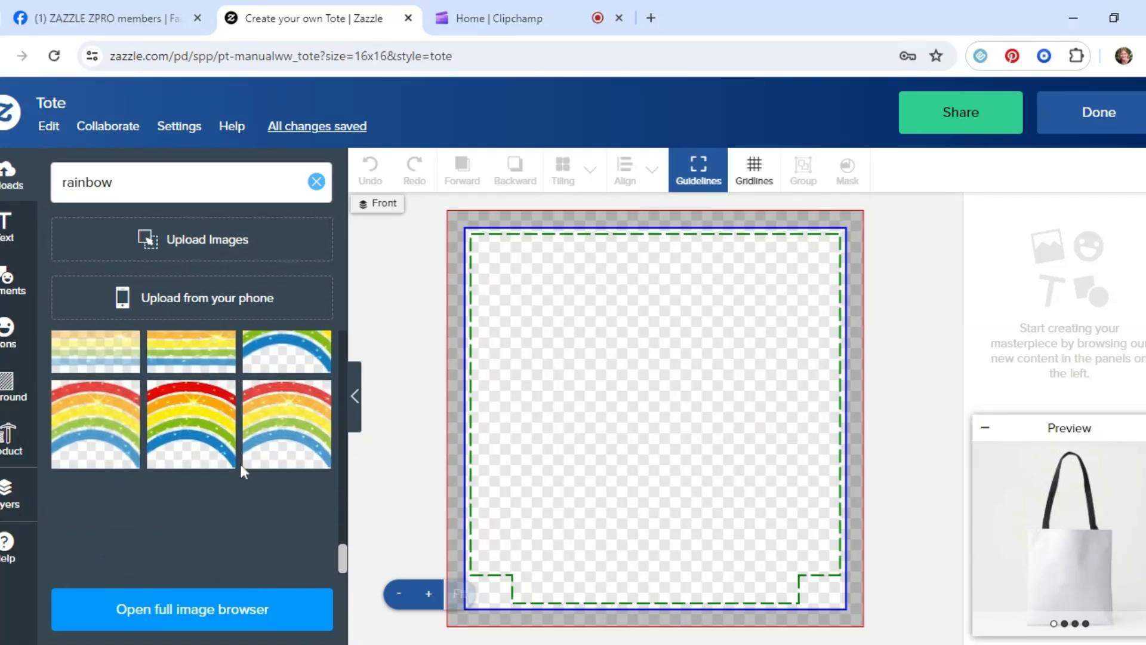
{"action": "scroll", "coordinate": [256, 476], "scroll_direction": "up", "scroll_amount": 3}
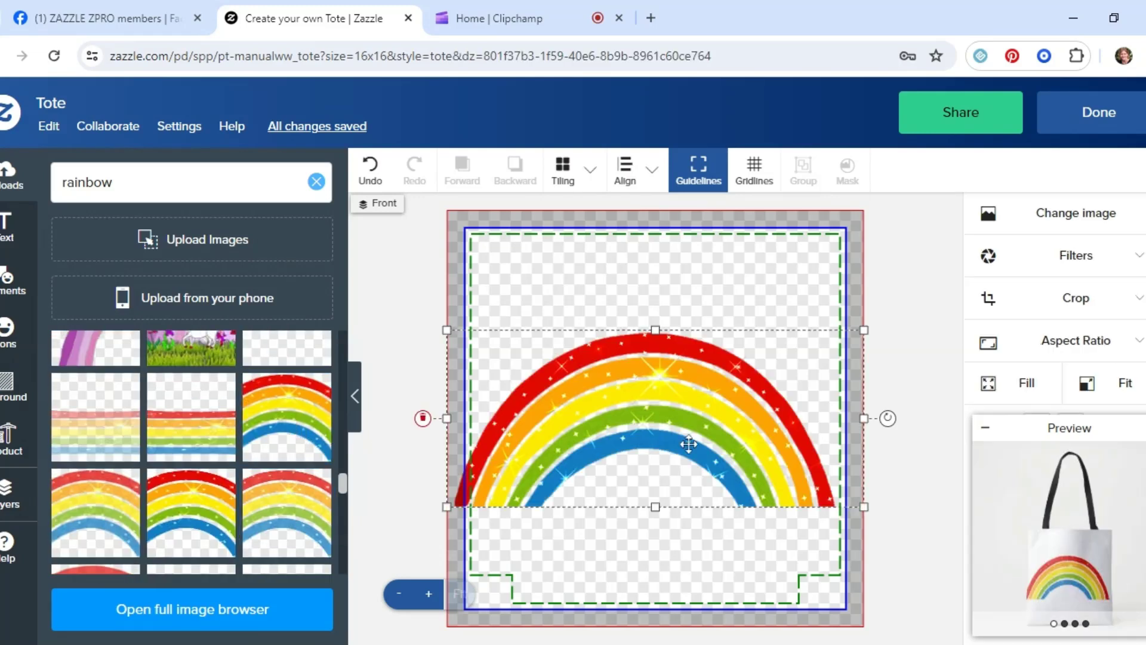
- Scale the rainbow down to fit inside the dashed safe area and move it higher on the tote
{"action": "scroll", "coordinate": [1051, 340], "scroll_direction": "down", "scroll_amount": 1}
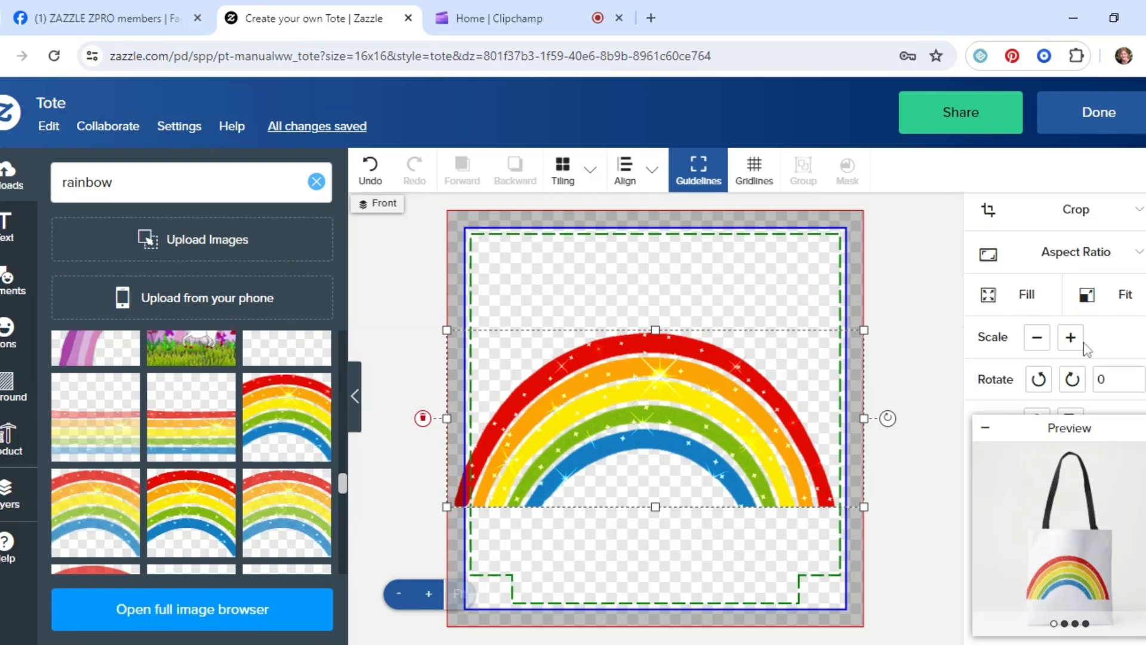
{"action": "left_click", "coordinate": [1037, 338]}
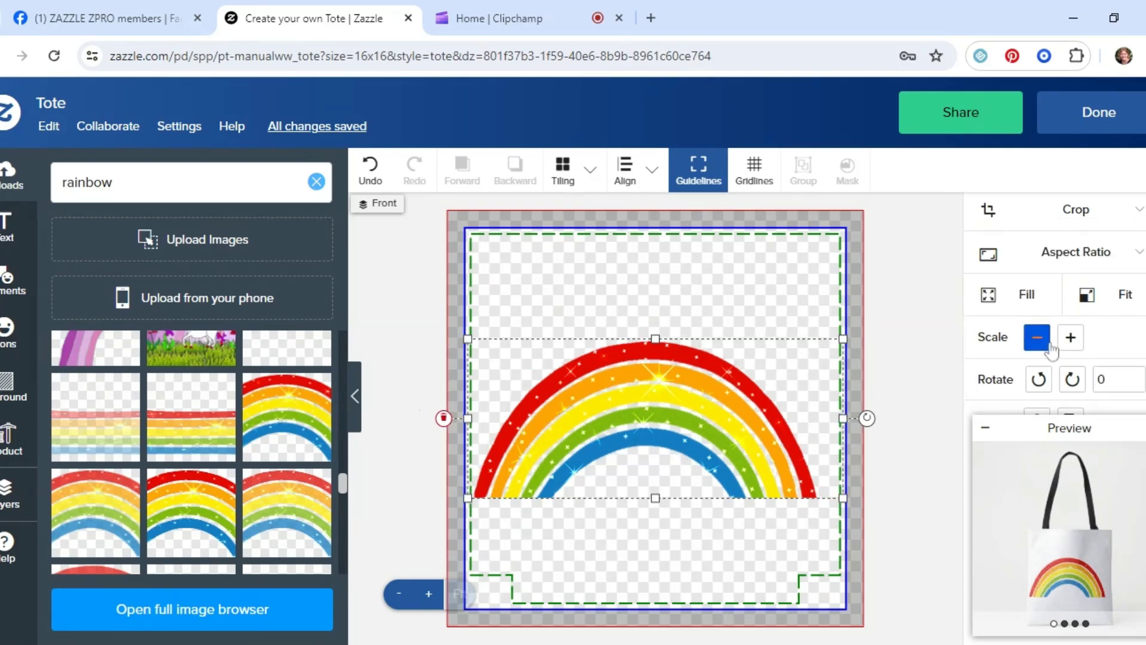
{"action": "left_click_drag", "start_coordinate": [727, 394], "coordinate": [732, 348]}
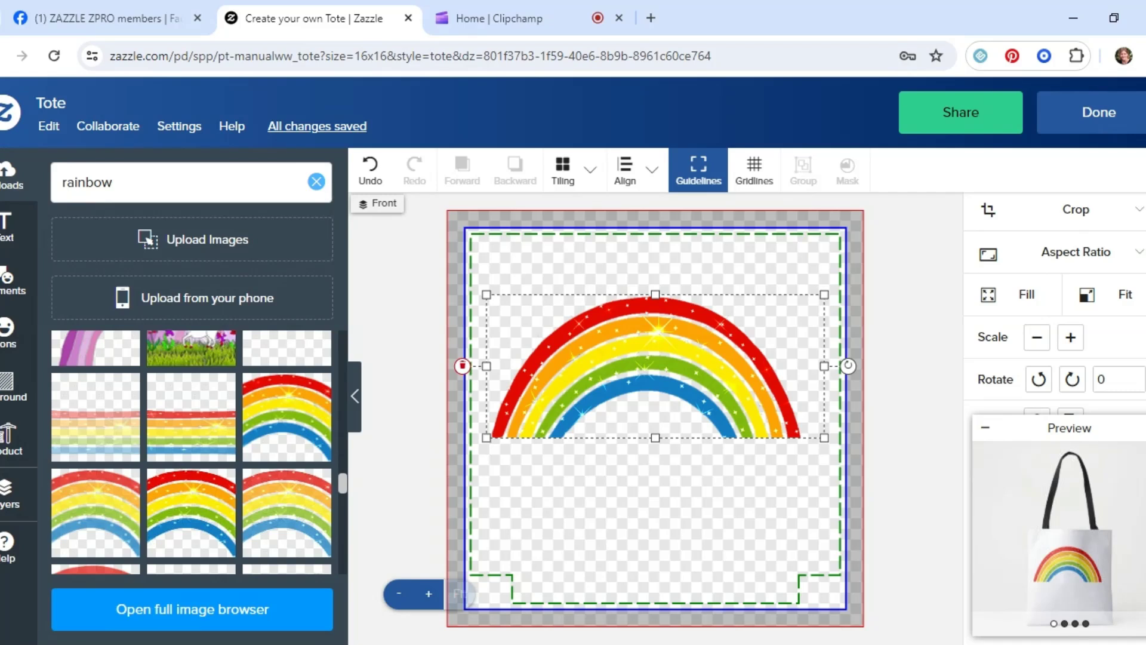
- Crop away the empty strip beside the rainbow's right end
{"action": "scroll", "coordinate": [1057, 287], "scroll_direction": "up", "scroll_amount": 2}
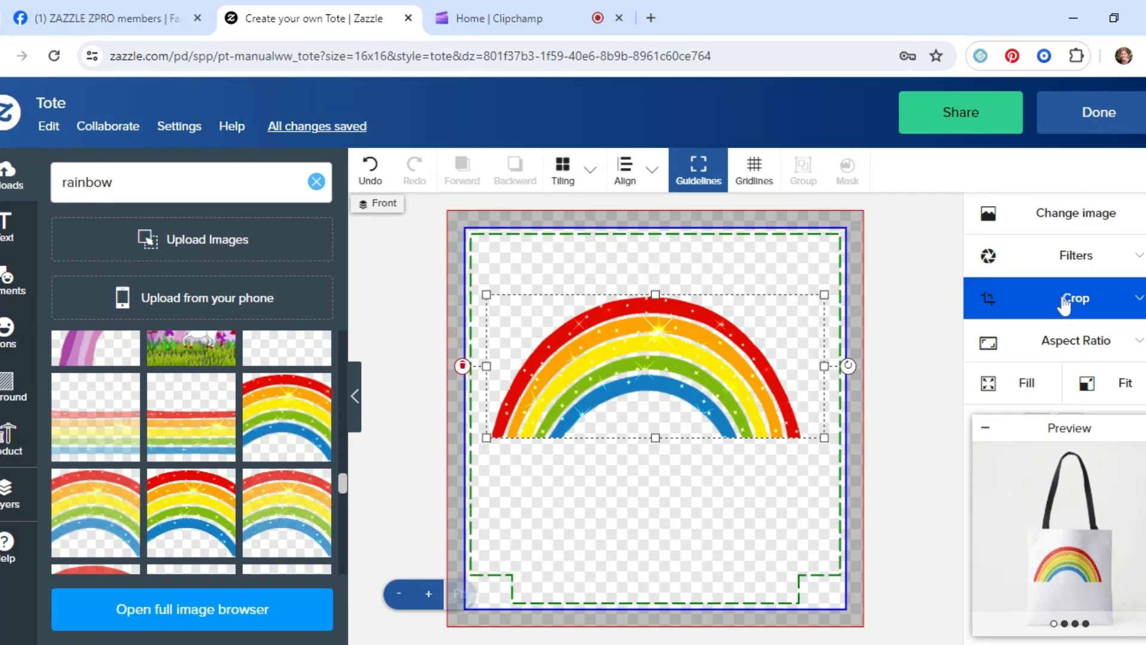
{"action": "left_click", "coordinate": [1064, 301]}
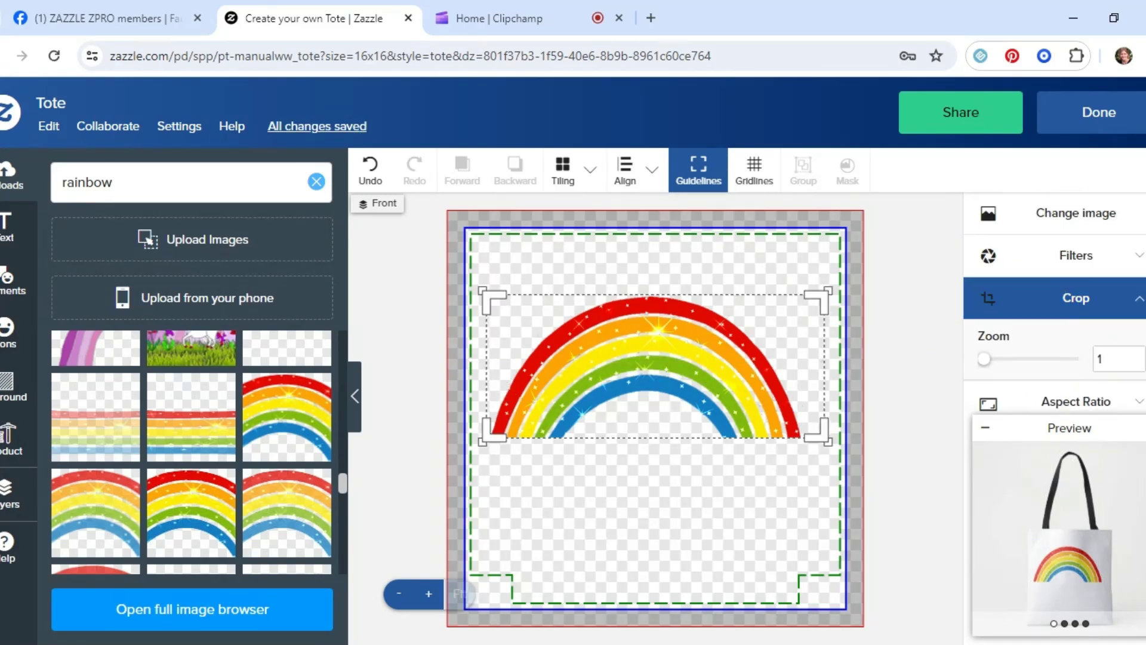
{"action": "left_click_drag", "start_coordinate": [825, 436], "coordinate": [805, 441]}
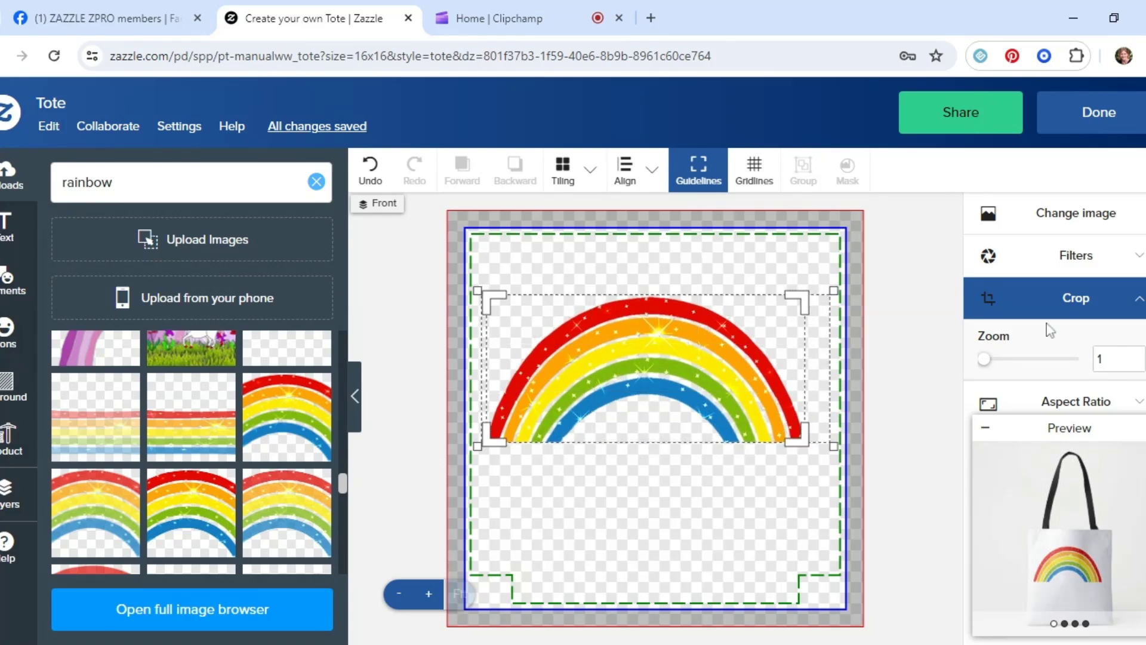
- Center the cropped rainbow horizontally on the artboard
{"action": "left_click", "coordinate": [662, 263]}
{"action": "left_click", "coordinate": [648, 187]}
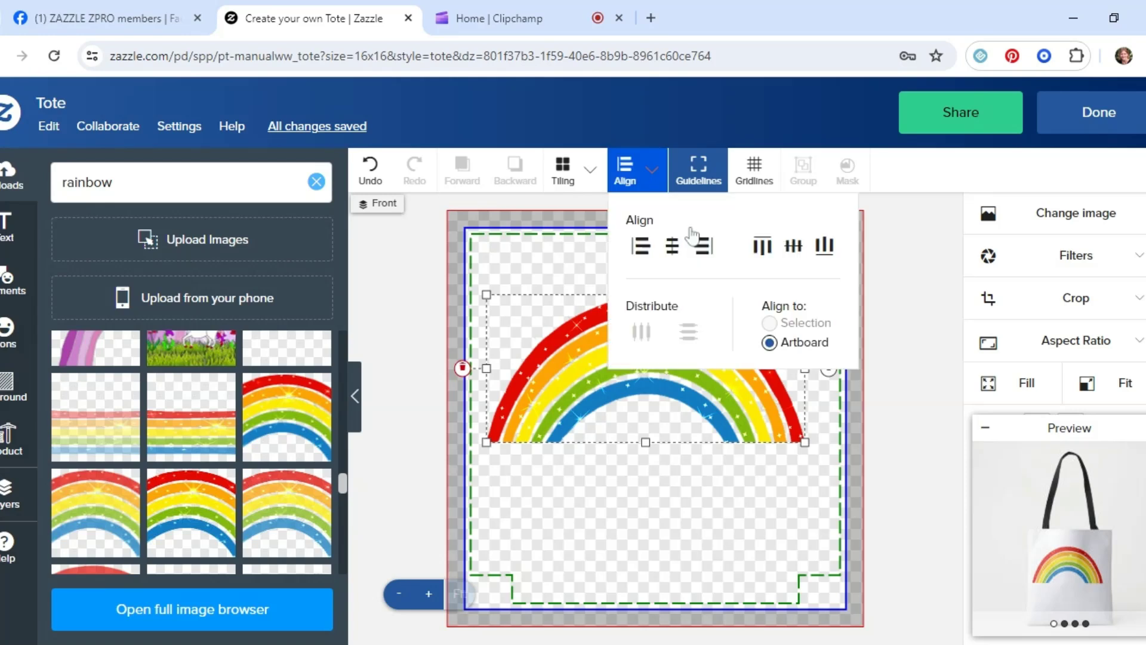
{"action": "left_click", "coordinate": [699, 443]}
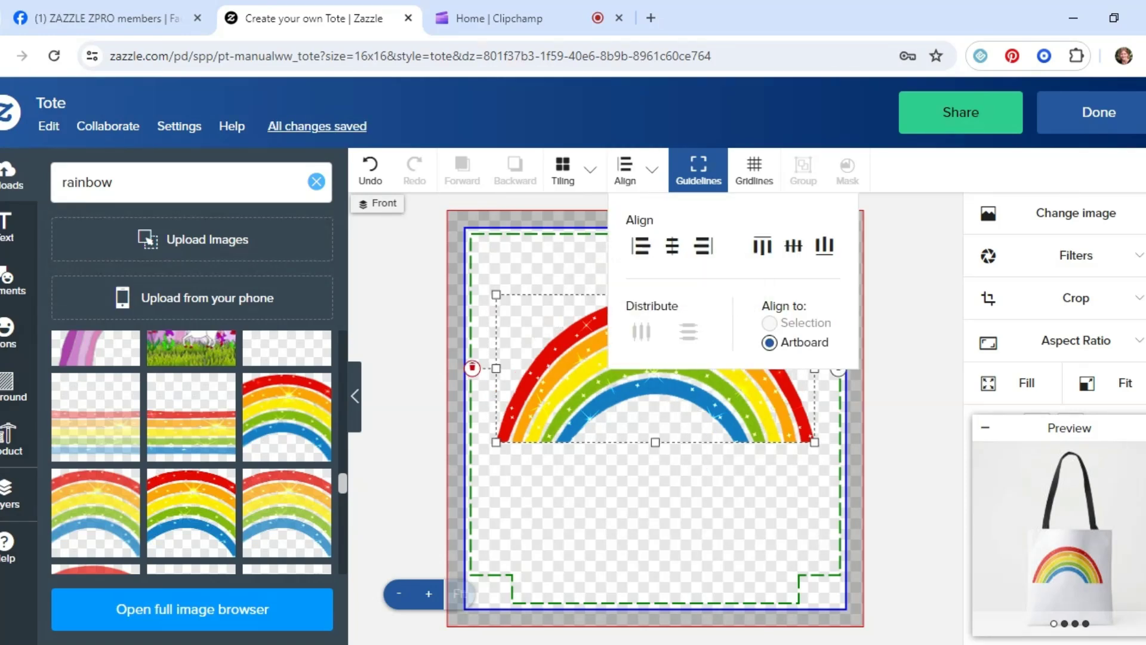
- Add a new text object containing the child's first name to the tote design
{"action": "left_click", "coordinate": [9, 229]}
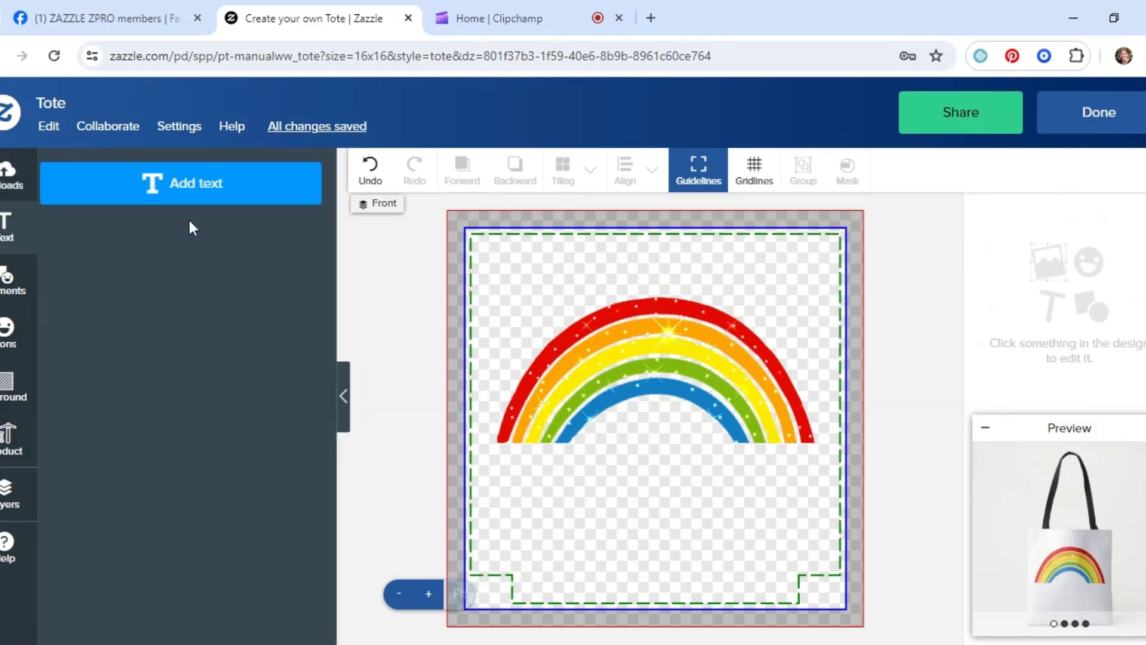
{"action": "left_click", "coordinate": [174, 194]}
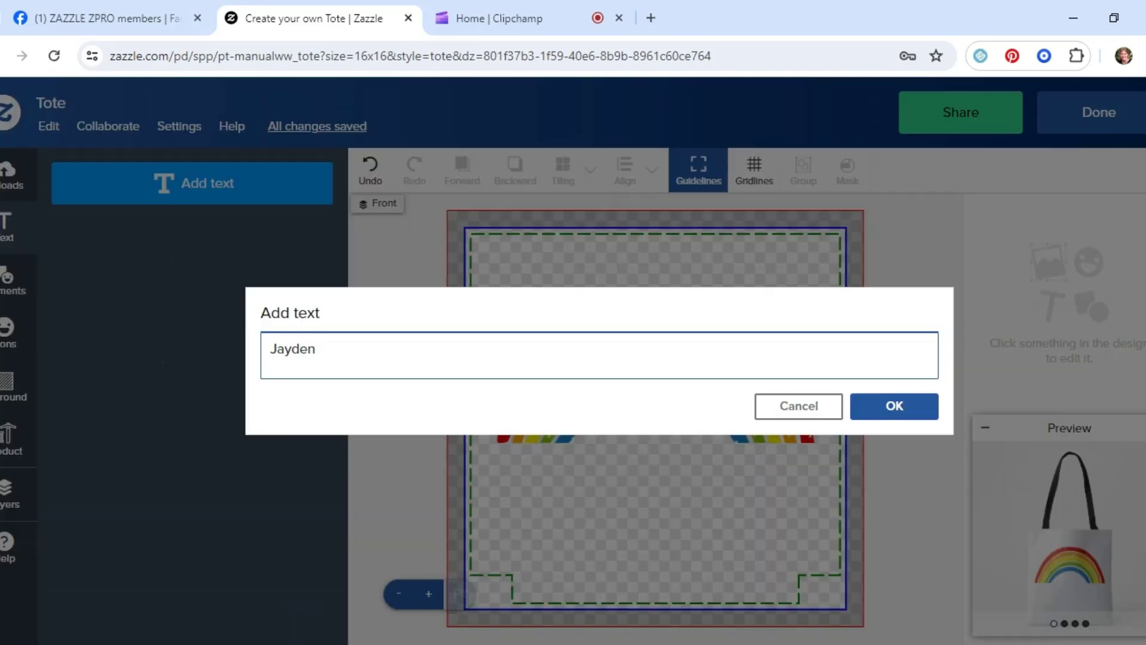
{"action": "key", "text": "BackSpace"}
{"action": "key", "text": "BackSpace"}
{"action": "key", "text": "BackSpace"}
{"action": "left_click", "coordinate": [874, 409]}
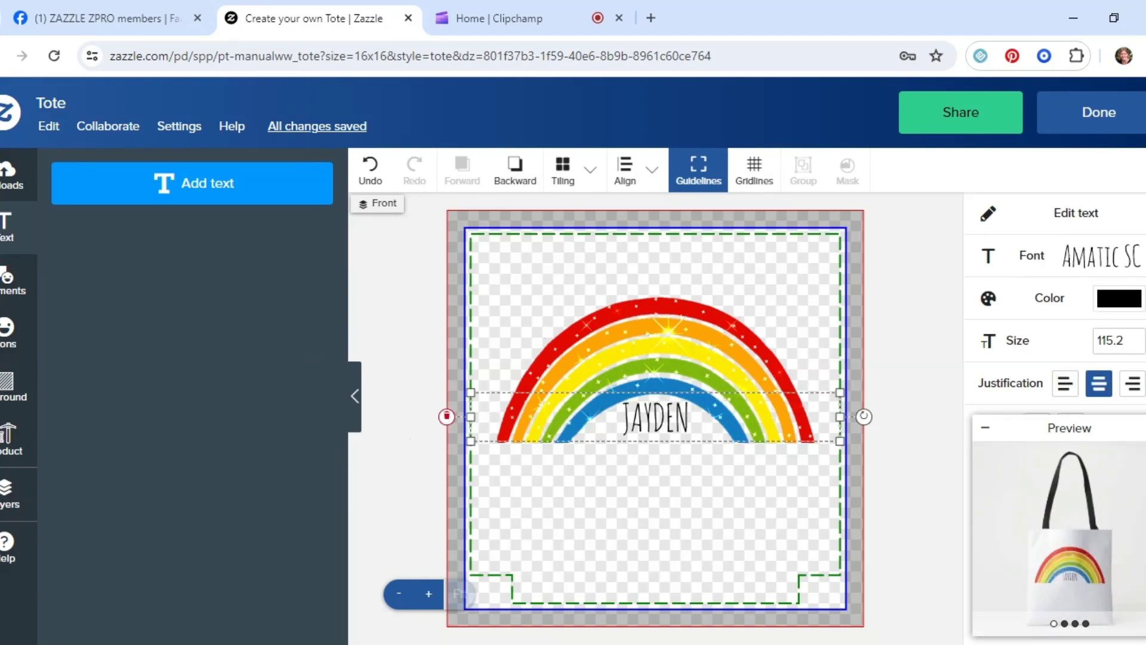
- Enlarge the name text to size 328.68 and move it directly below the rainbow, centered on the artboard
{"action": "scroll", "coordinate": [992, 353], "scroll_direction": "down", "scroll_amount": 1}
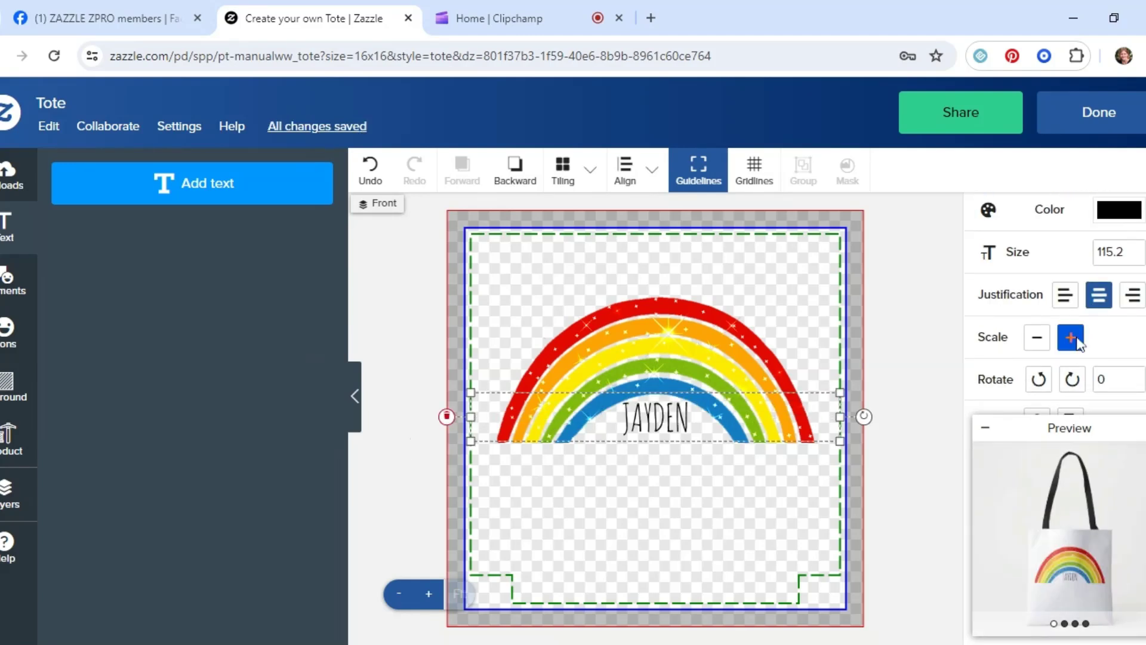
{"action": "left_click", "coordinate": [1071, 338]}
{"action": "left_click", "coordinate": [1070, 338]}
{"action": "left_click", "coordinate": [1070, 337]}
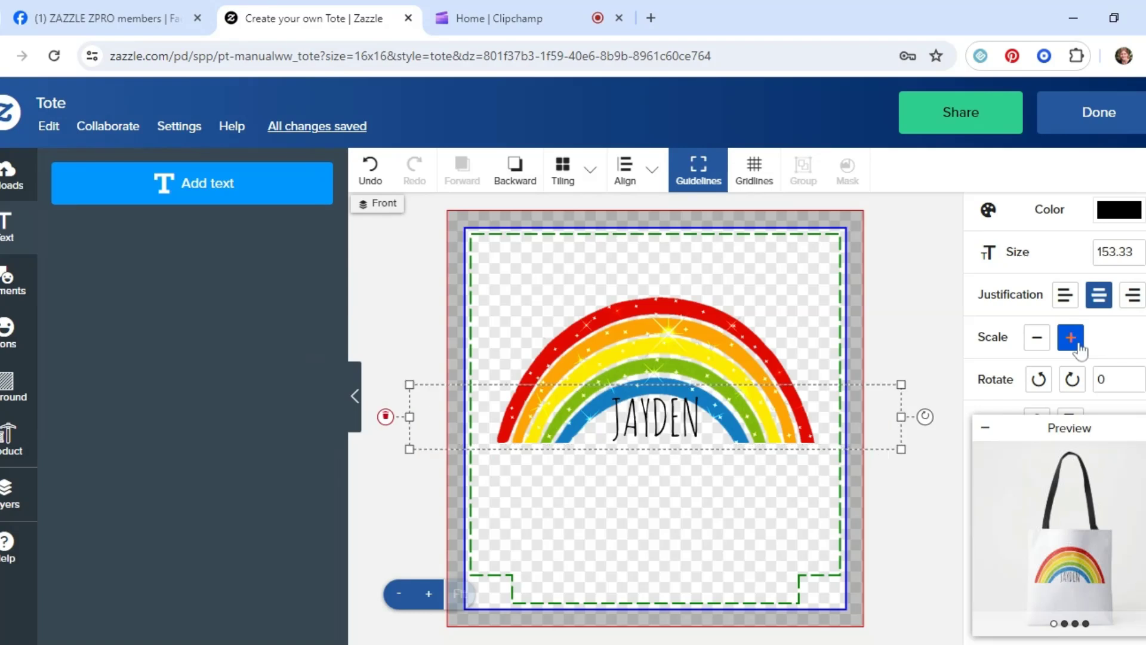
{"action": "left_click", "coordinate": [1071, 338]}
{"action": "left_click", "coordinate": [1070, 338]}
{"action": "left_click", "coordinate": [1070, 338]}
{"action": "left_click", "coordinate": [1070, 338]}
{"action": "left_click", "coordinate": [1070, 338]}
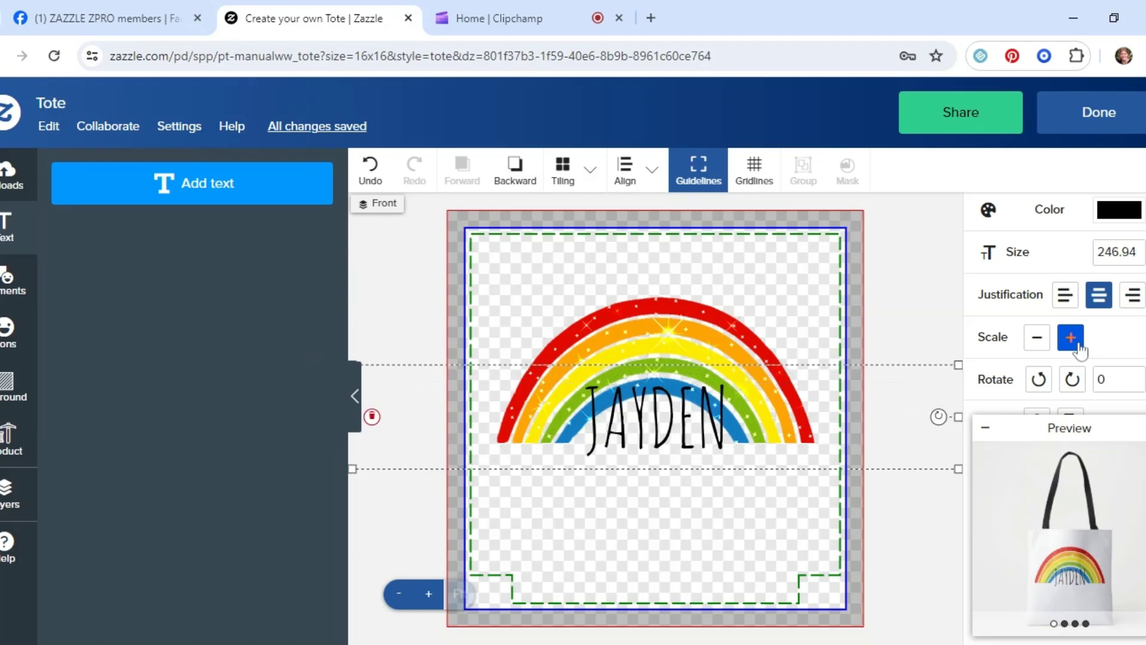
{"action": "left_click", "coordinate": [1071, 338]}
{"action": "left_click", "coordinate": [1070, 337]}
{"action": "left_click", "coordinate": [1071, 338]}
{"action": "left_click_drag", "start_coordinate": [737, 416], "coordinate": [734, 486]}
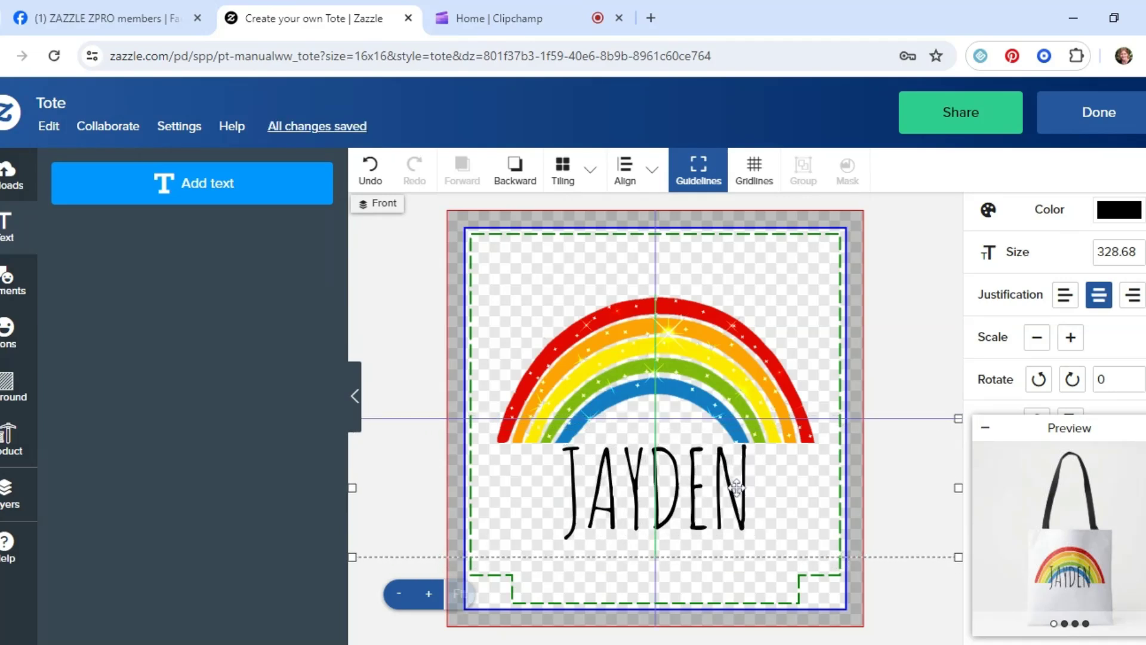
- Scale the name text down to size 239.61 and nudge it up slightly toward the rainbow
{"action": "left_click", "coordinate": [1036, 338]}
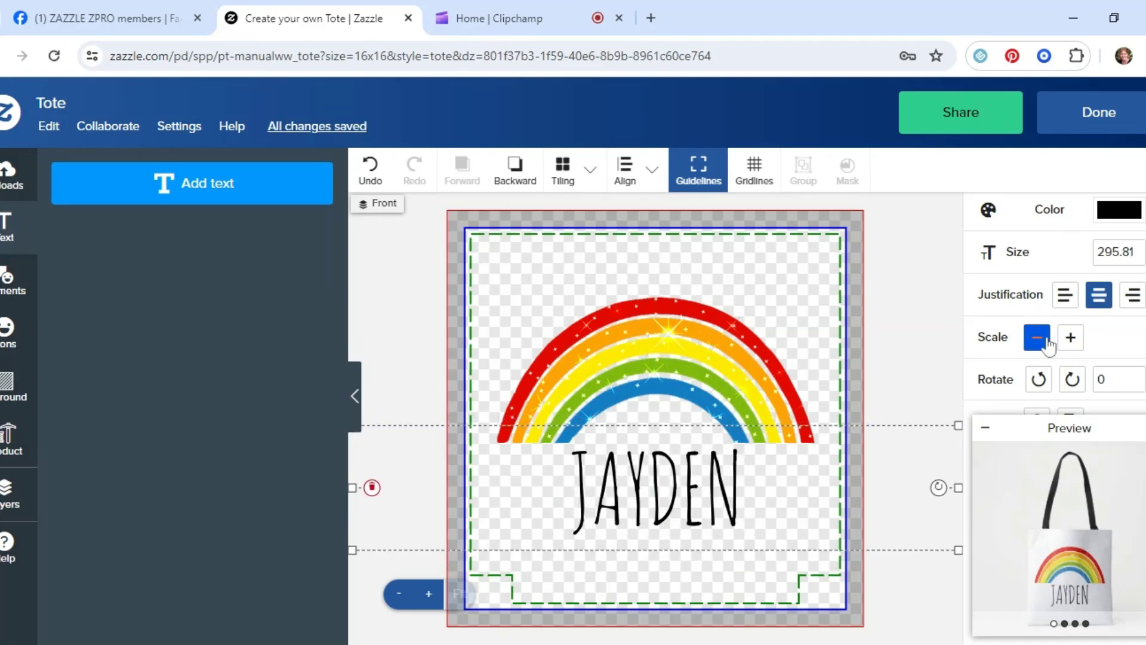
{"action": "left_click", "coordinate": [1036, 338]}
{"action": "left_click", "coordinate": [1037, 338]}
{"action": "left_click_drag", "start_coordinate": [724, 487], "coordinate": [724, 481]}
- Change the name text's font to Bitter, chosen from all fonts
{"action": "scroll", "coordinate": [1087, 343], "scroll_direction": "up", "scroll_amount": 2}
{"action": "left_click", "coordinate": [1086, 272]}
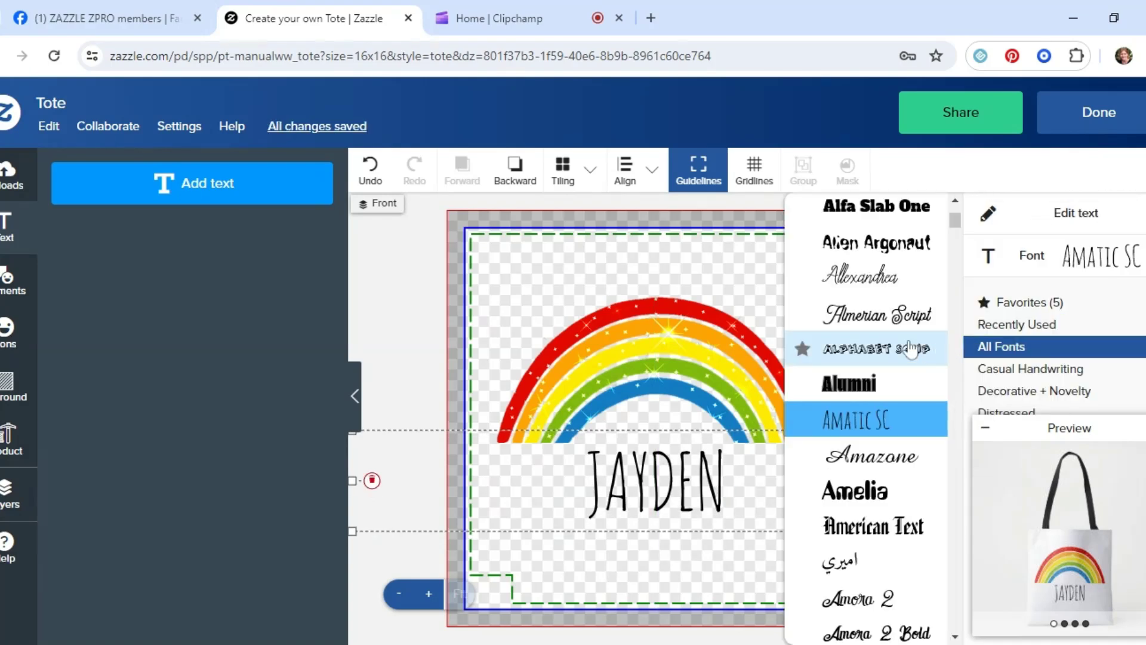
{"action": "scroll", "coordinate": [898, 357], "scroll_direction": "down", "scroll_amount": 1}
{"action": "scroll", "coordinate": [899, 357], "scroll_direction": "down", "scroll_amount": 8}
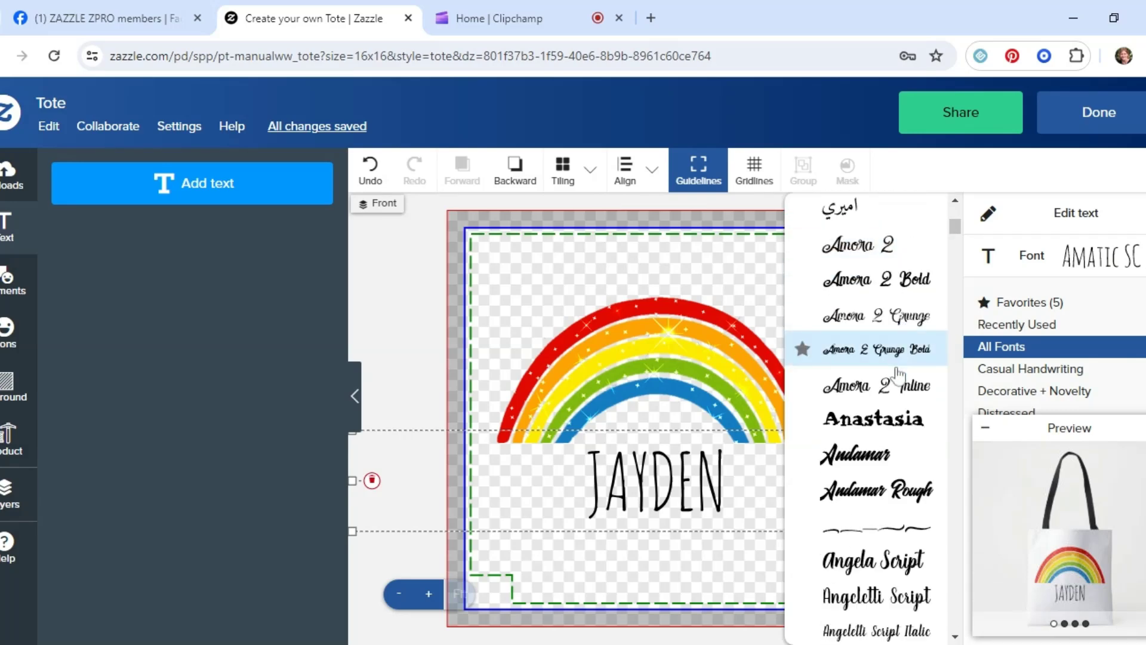
{"action": "scroll", "coordinate": [898, 380], "scroll_direction": "down", "scroll_amount": 15}
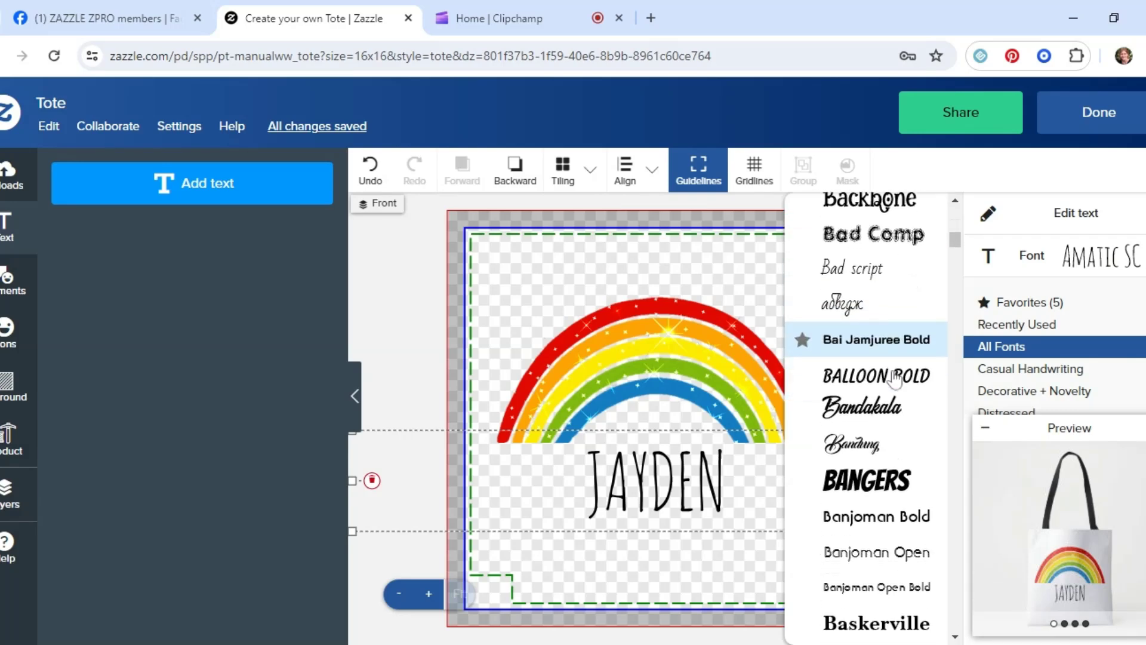
{"action": "scroll", "coordinate": [894, 379], "scroll_direction": "down", "scroll_amount": 6}
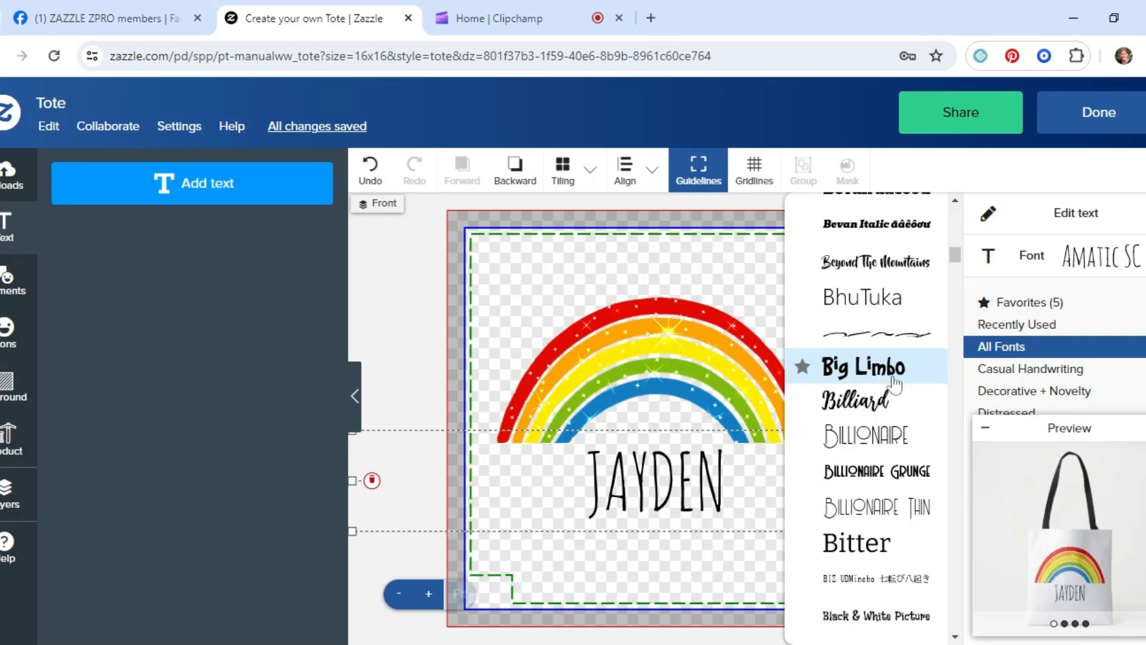
{"action": "left_click", "coordinate": [893, 379]}
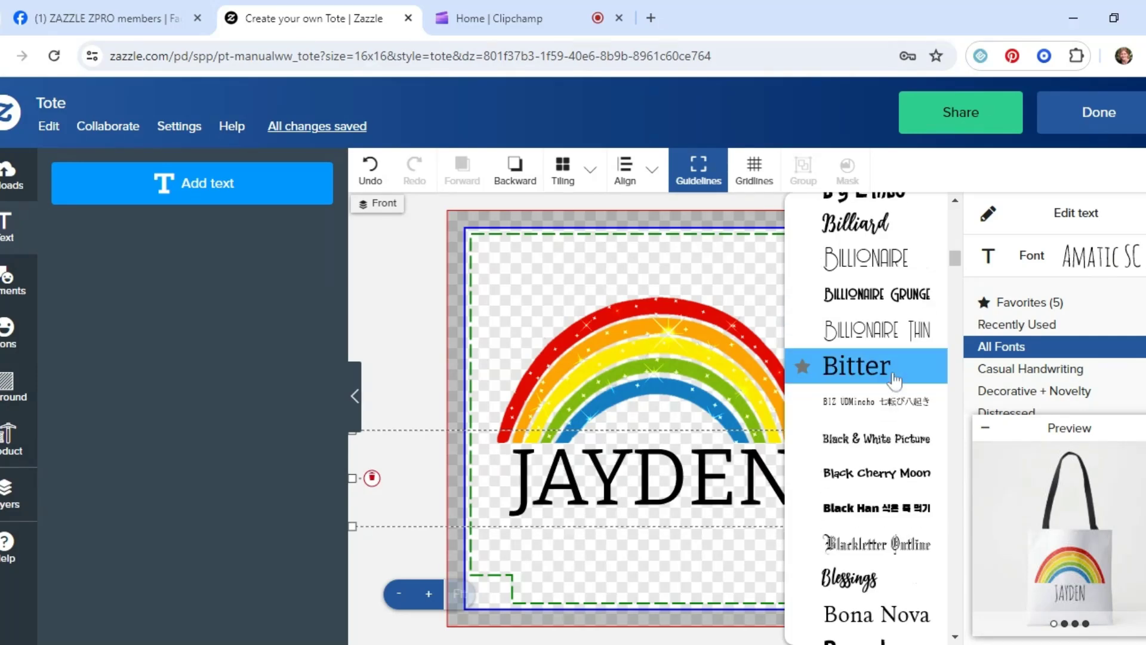
- Scale the name text down to size 174.67
{"action": "scroll", "coordinate": [1031, 328], "scroll_direction": "down", "scroll_amount": 3}
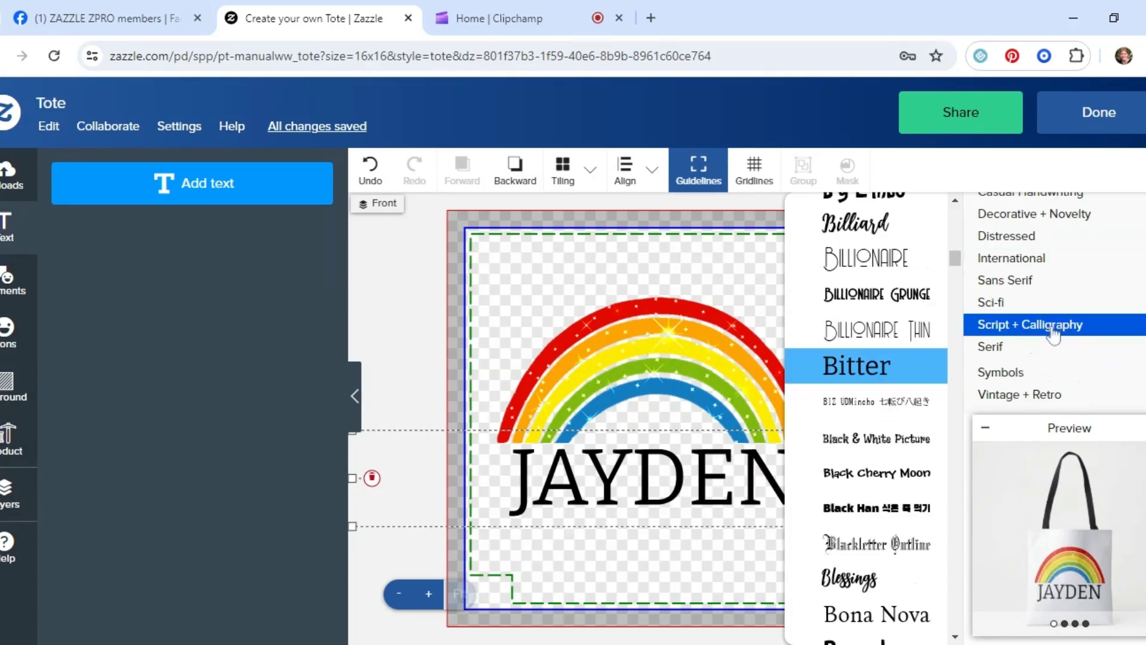
{"action": "scroll", "coordinate": [1039, 330], "scroll_direction": "down", "scroll_amount": 3}
{"action": "left_click", "coordinate": [1039, 396]}
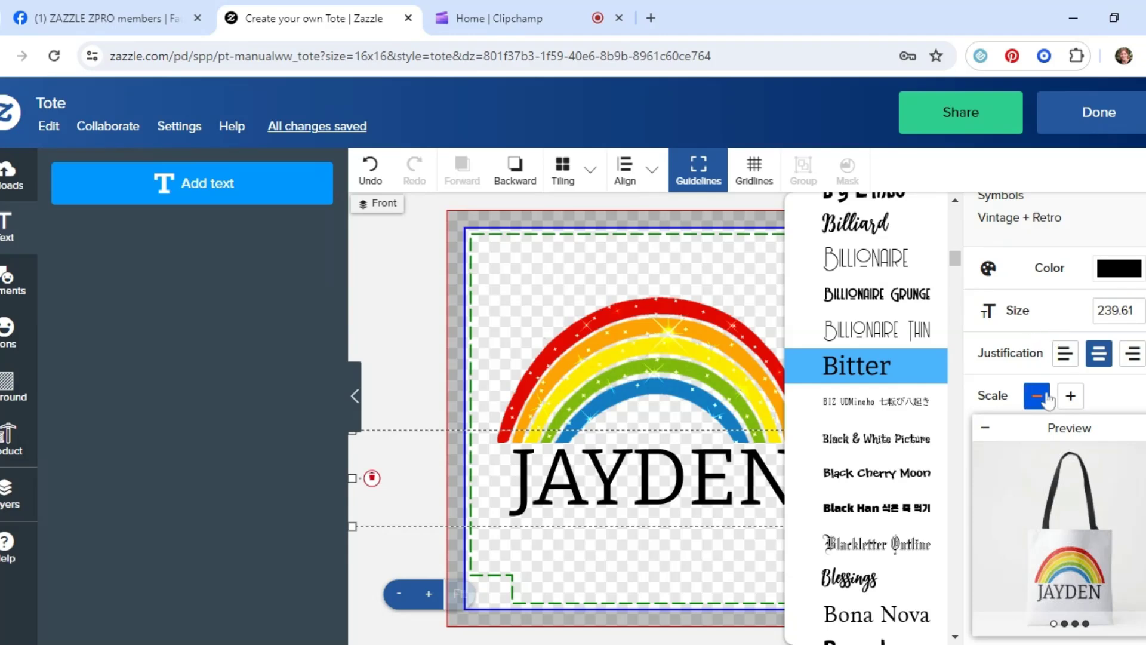
{"action": "left_click", "coordinate": [1039, 396]}
{"action": "left_click", "coordinate": [1045, 399]}
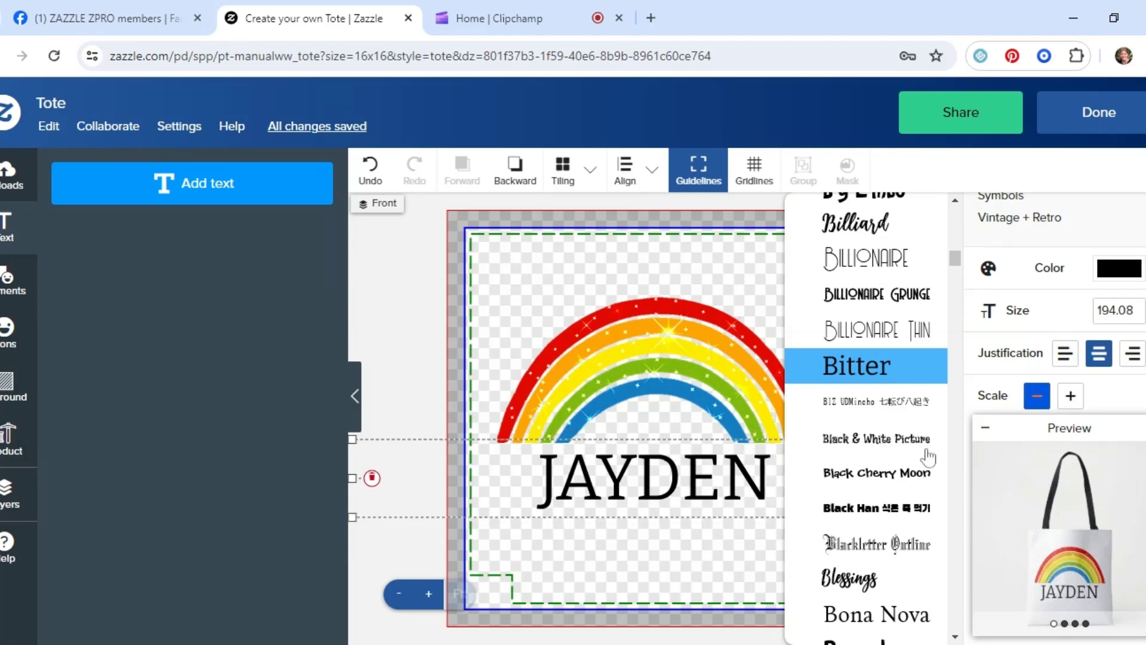
{"action": "left_click", "coordinate": [1037, 396]}
- Move the name text up slightly toward the rainbow and center it horizontally on the artboard
{"action": "left_click_drag", "start_coordinate": [746, 489], "coordinate": [744, 483]}
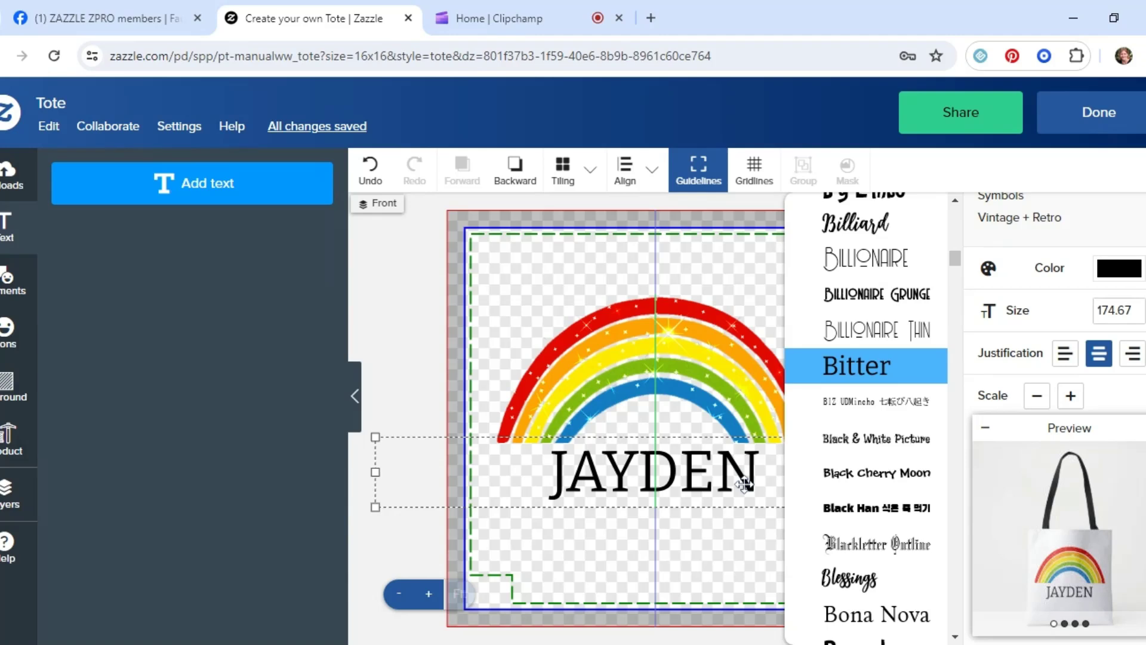
{"action": "left_click", "coordinate": [625, 170]}
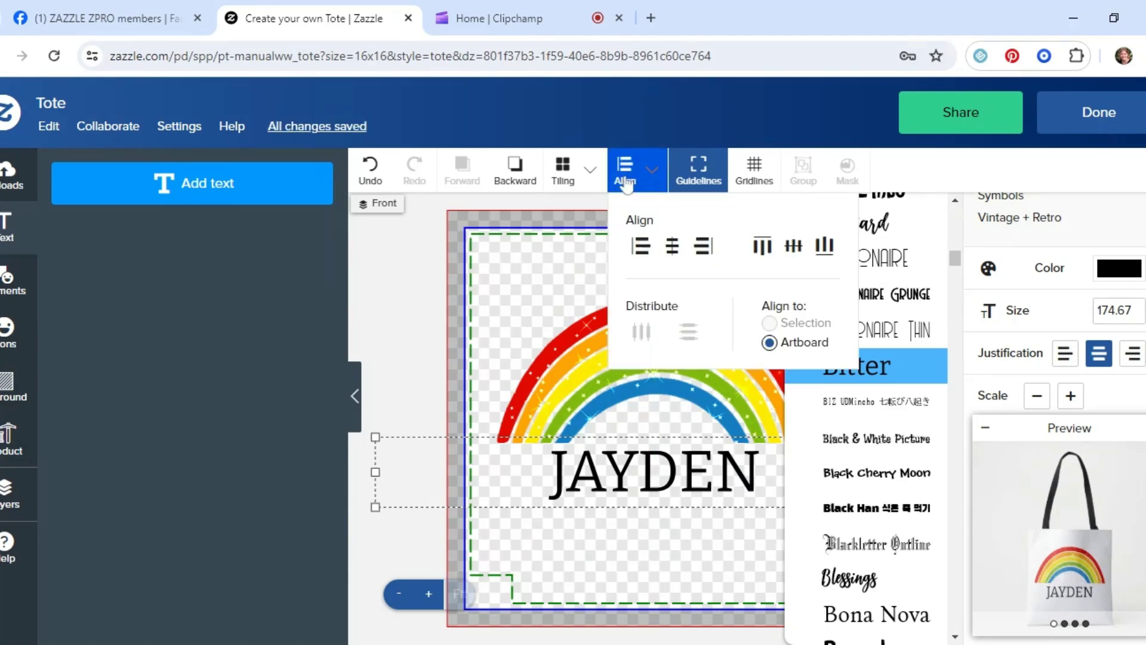
{"action": "left_click", "coordinate": [672, 246]}
- Make the name text a template object so that buyers can personalize it
{"action": "scroll", "coordinate": [1057, 343], "scroll_direction": "down", "scroll_amount": 2}
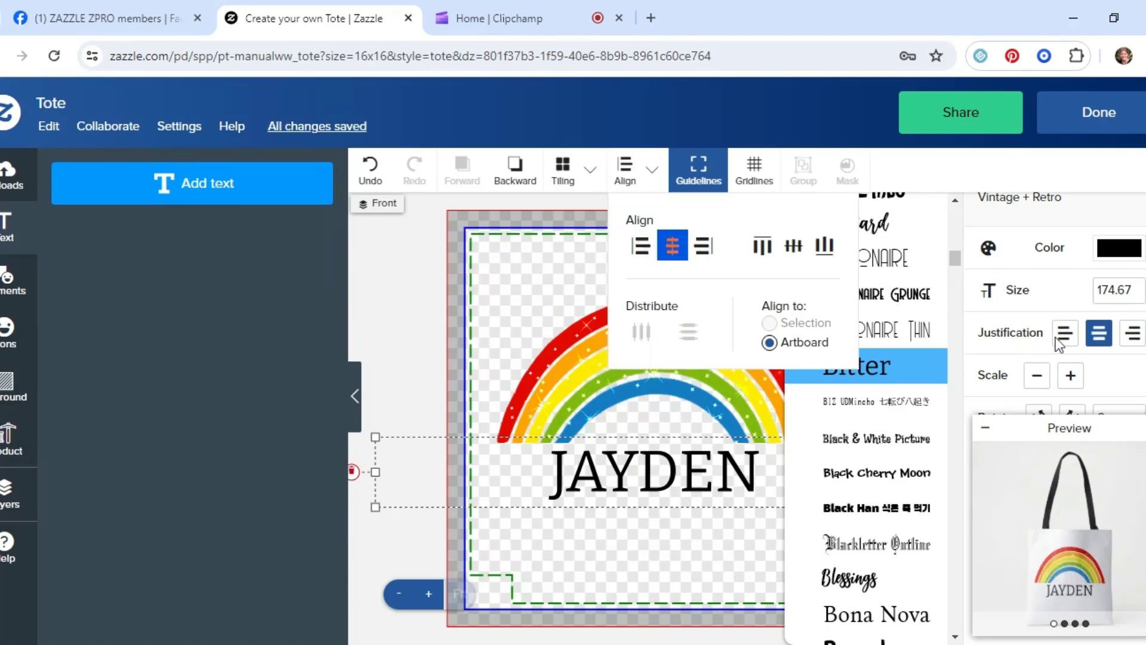
{"action": "scroll", "coordinate": [1056, 345], "scroll_direction": "down", "scroll_amount": 2}
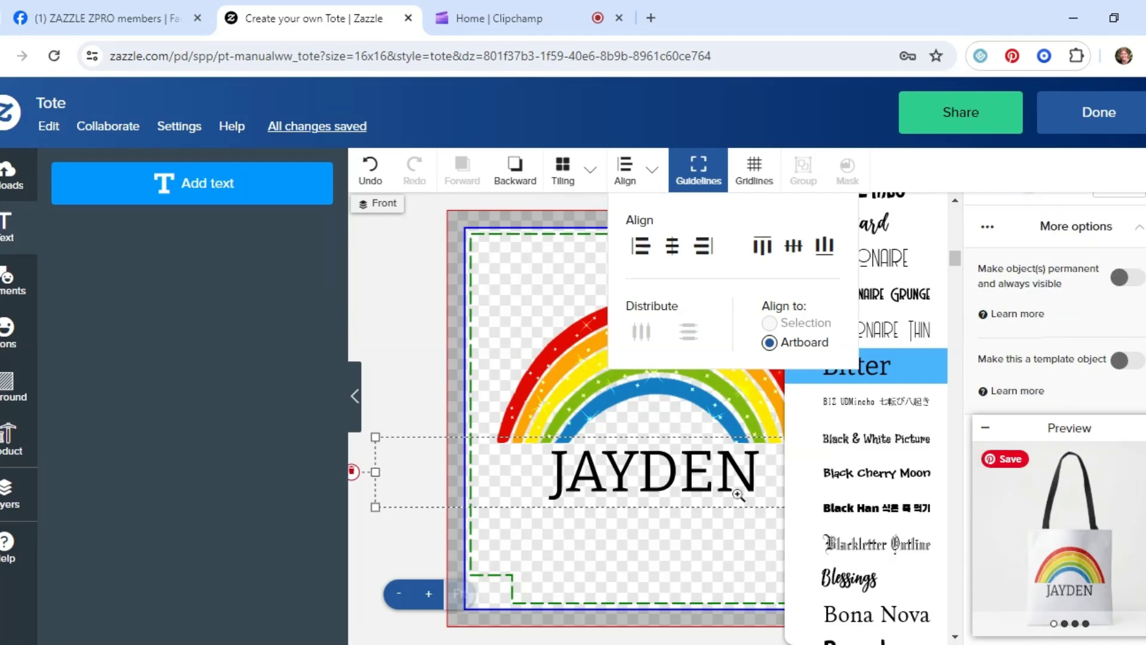
{"action": "left_click", "coordinate": [716, 483]}
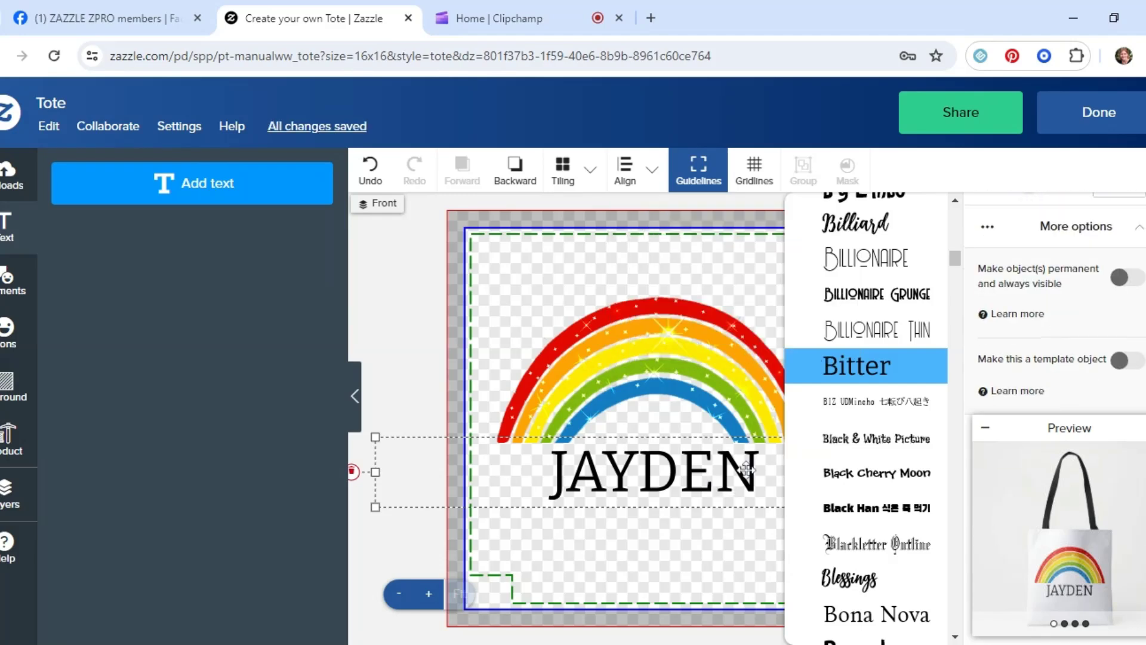
{"action": "left_click", "coordinate": [1125, 365]}
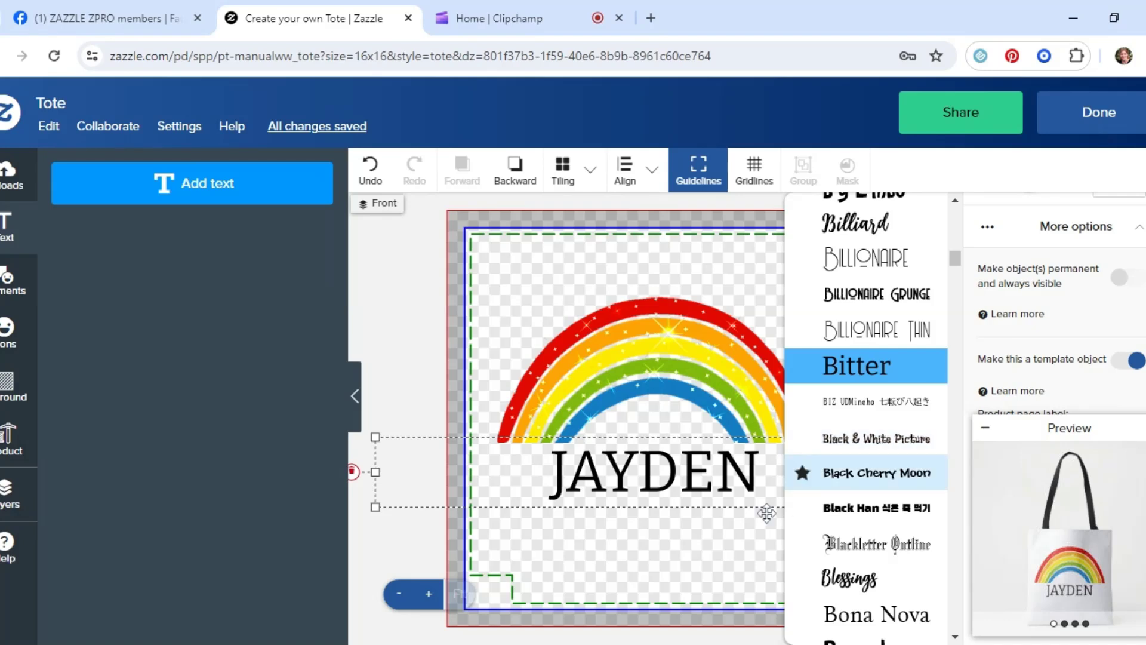
{"action": "left_click", "coordinate": [683, 477]}
{"action": "left_click", "coordinate": [680, 471]}
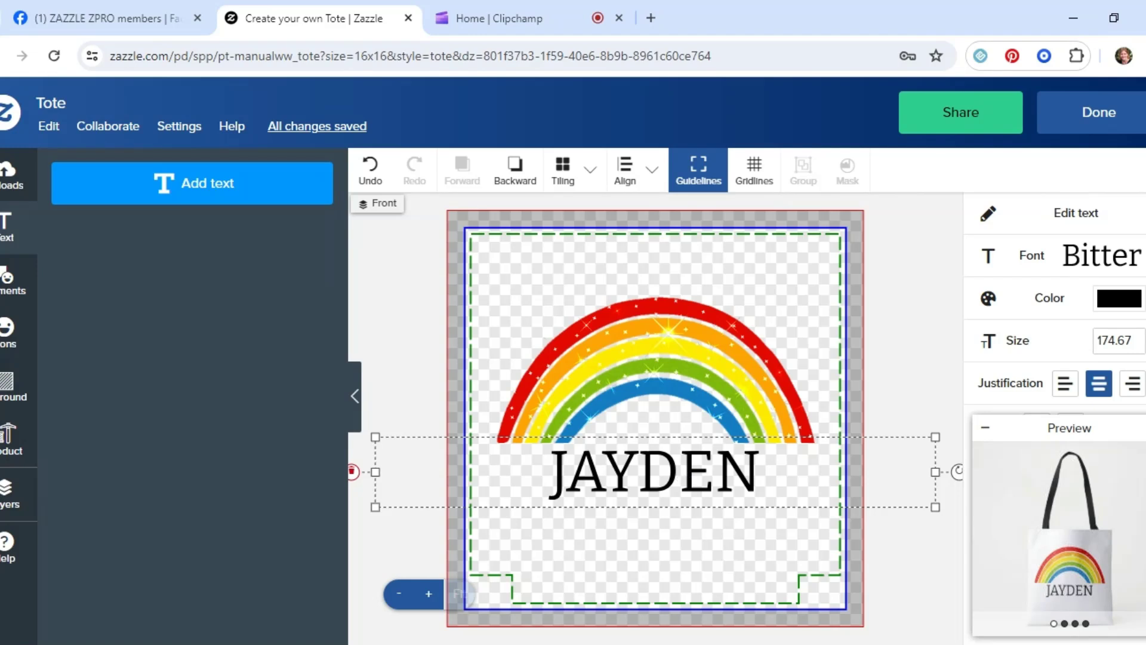
- Look through the name text's color options, including recently used colors and the custom color picker
{"action": "left_click", "coordinate": [1112, 302]}
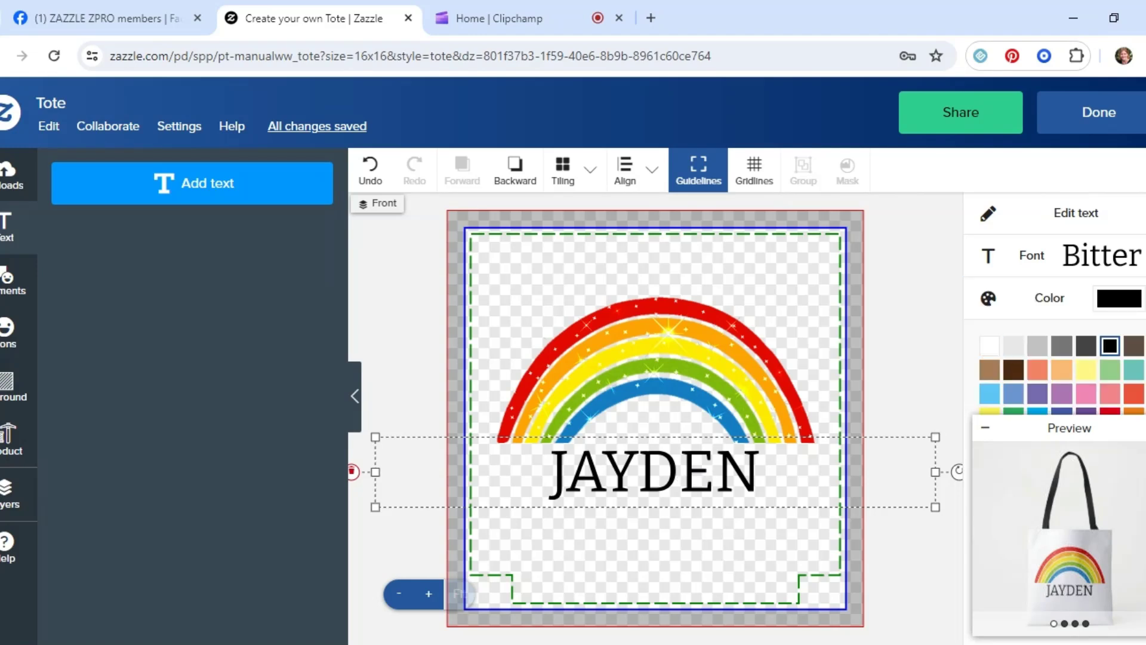
{"action": "scroll", "coordinate": [1013, 394], "scroll_direction": "down", "scroll_amount": 3}
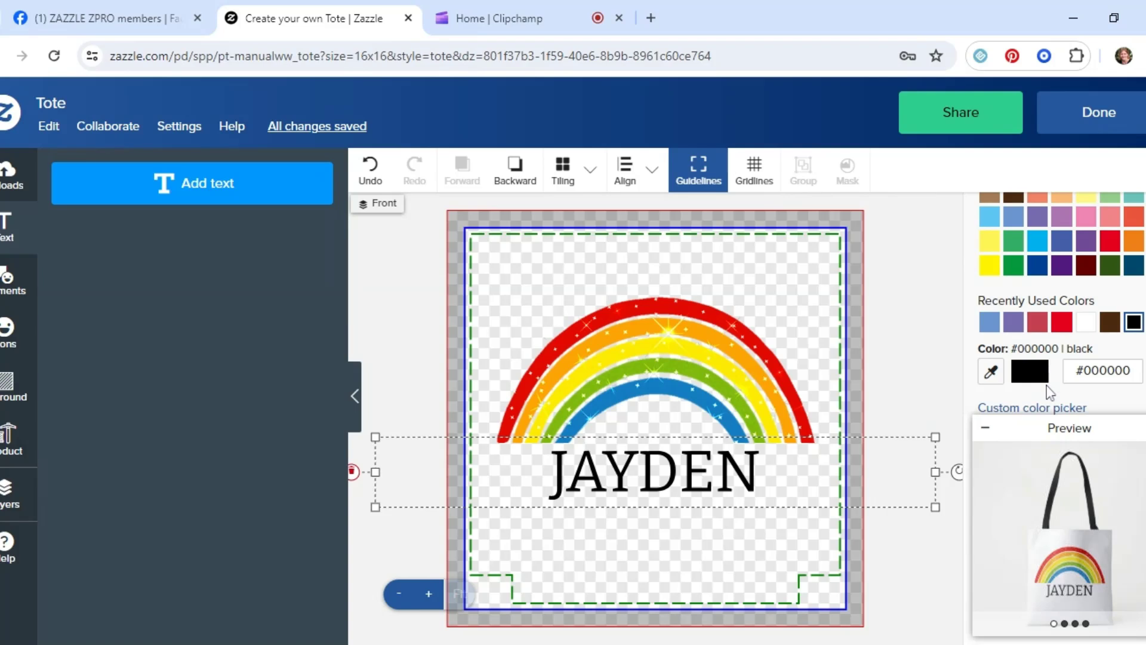
{"action": "scroll", "coordinate": [1049, 387], "scroll_direction": "down", "scroll_amount": 2}
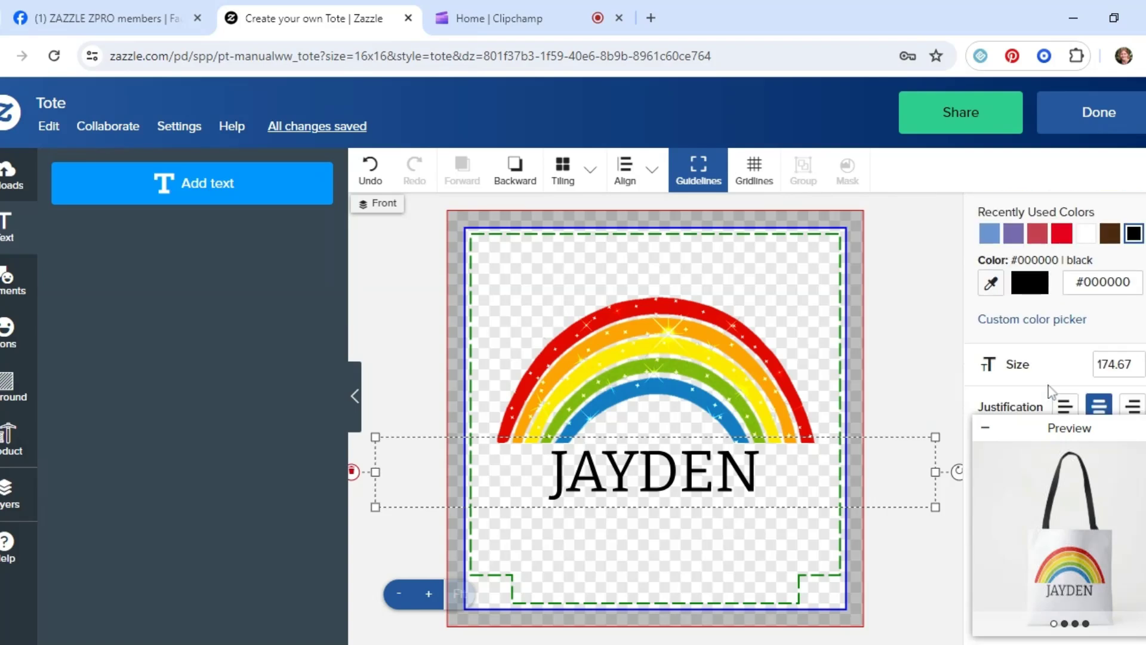
{"action": "left_click", "coordinate": [1032, 320]}
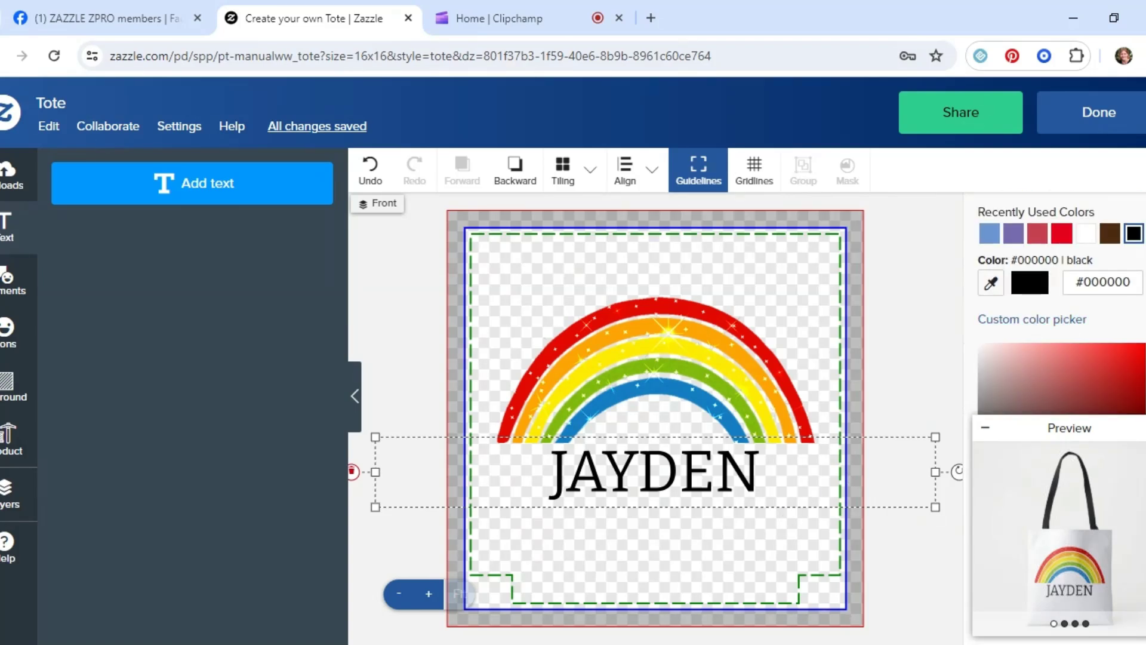
- Examine the tote design in the enlarged product preview and return to the editor
{"action": "left_click", "coordinate": [1069, 547]}
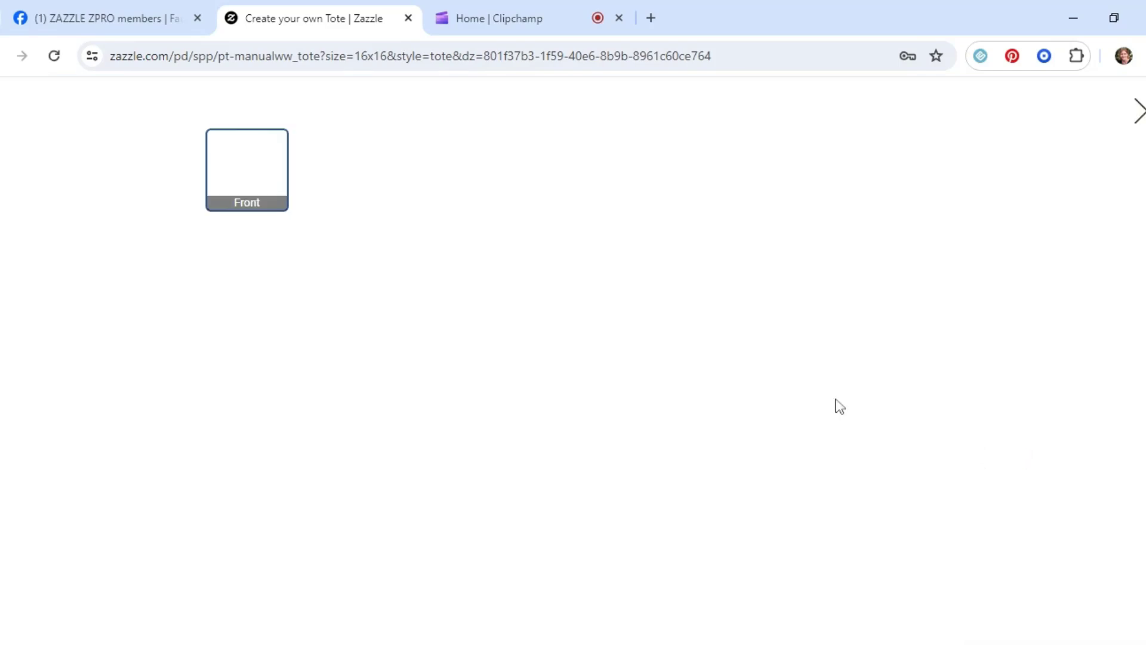
{"action": "scroll", "coordinate": [837, 388], "scroll_direction": "down", "scroll_amount": 1}
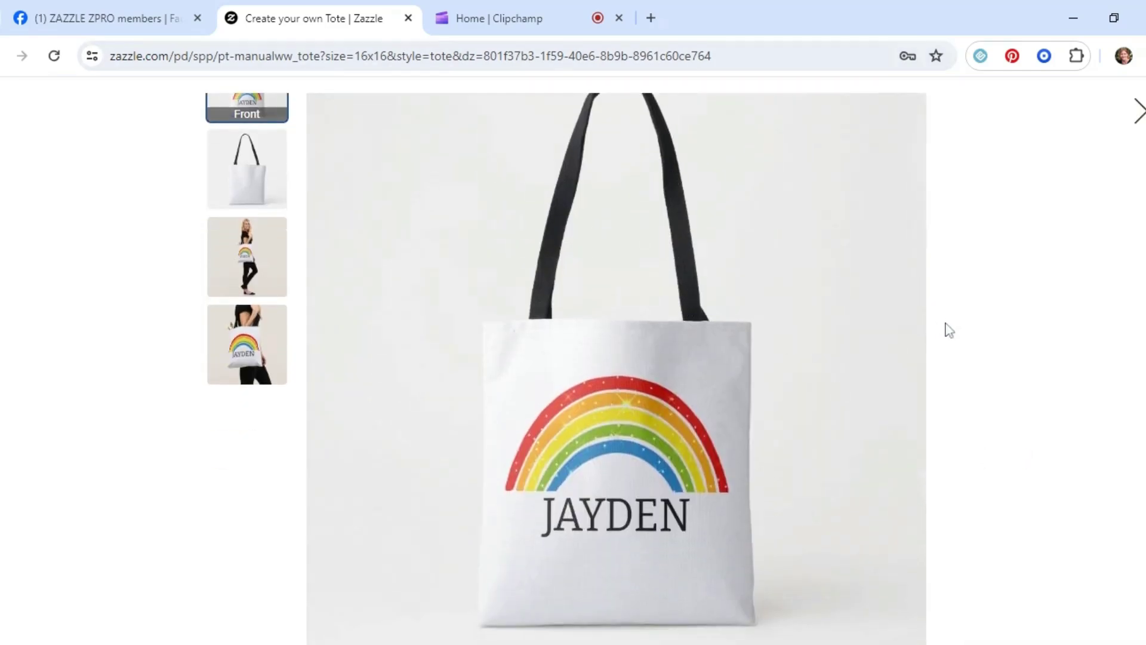
{"action": "left_click", "coordinate": [1000, 346]}
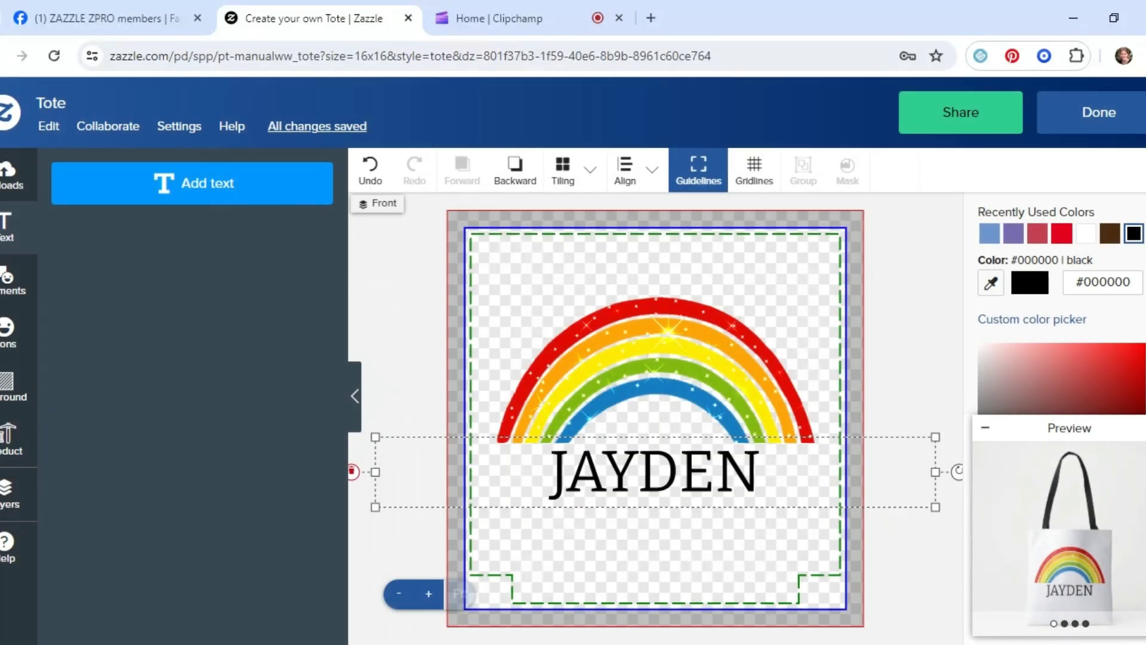
- Select all objects on the front of the tote and copy them
{"action": "right_click", "coordinate": [906, 305]}
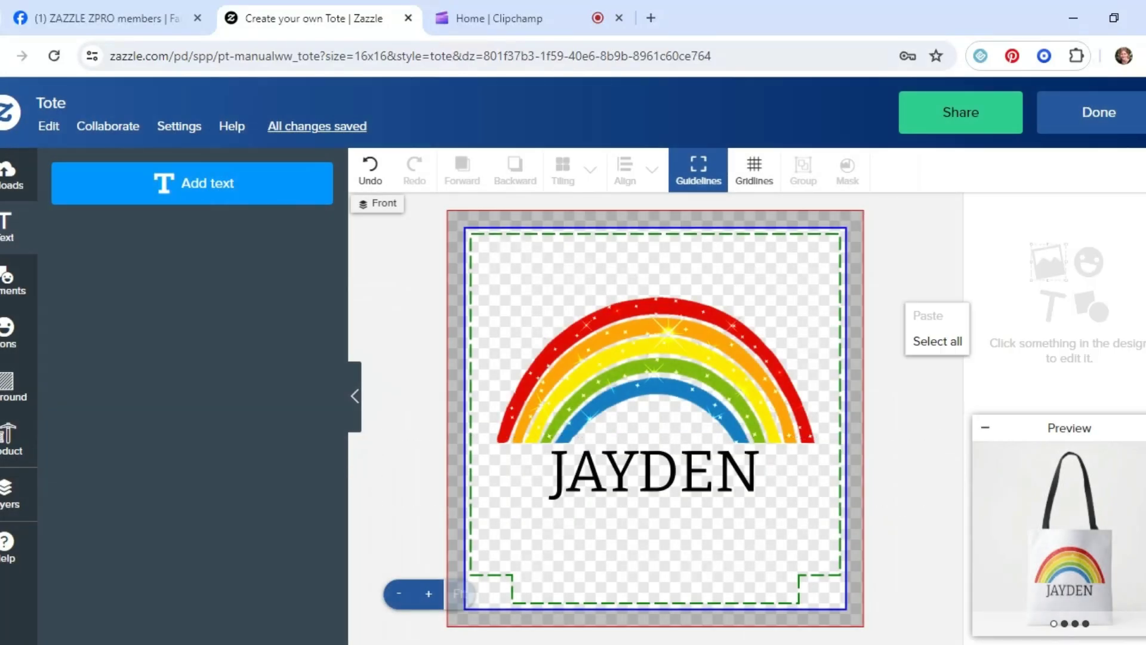
{"action": "left_click", "coordinate": [927, 342]}
{"action": "right_click", "coordinate": [718, 356]}
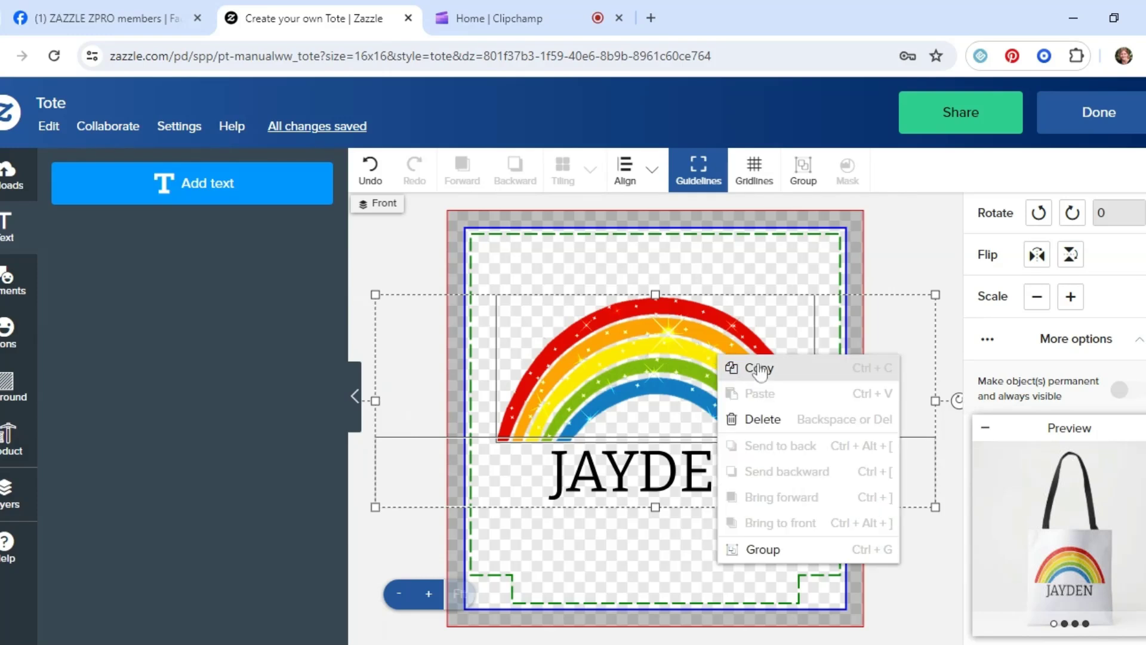
{"action": "left_click", "coordinate": [759, 371]}
- Switch to the back of the tote in the layers and paste the copied rainbow and name there
{"action": "left_click", "coordinate": [6, 499]}
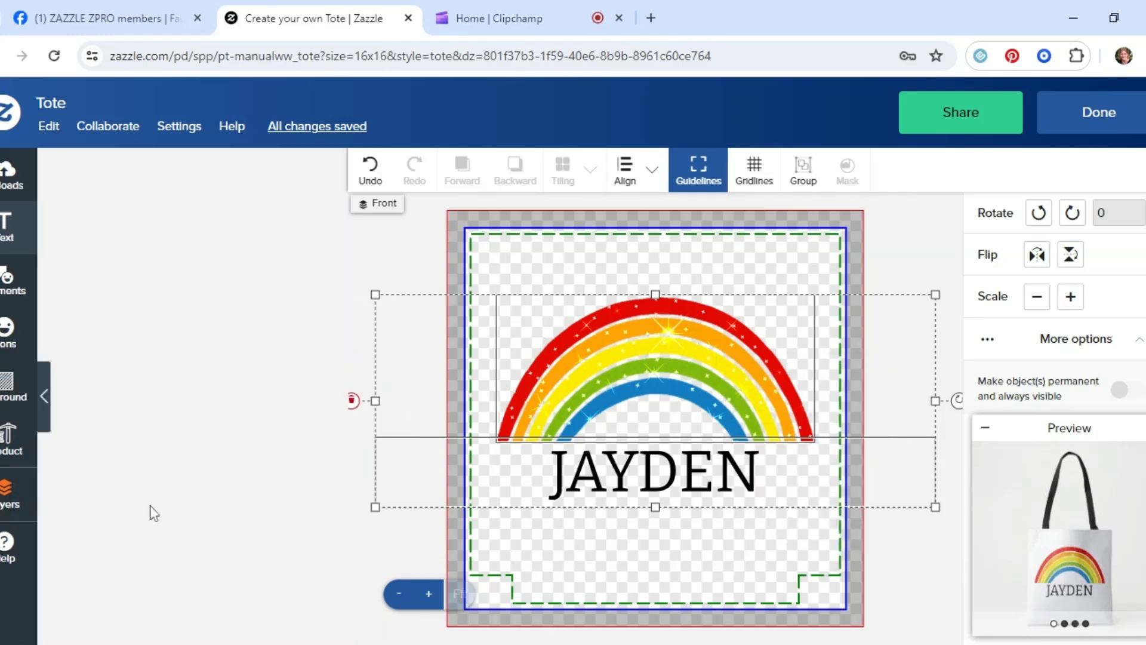
{"action": "left_click", "coordinate": [185, 385]}
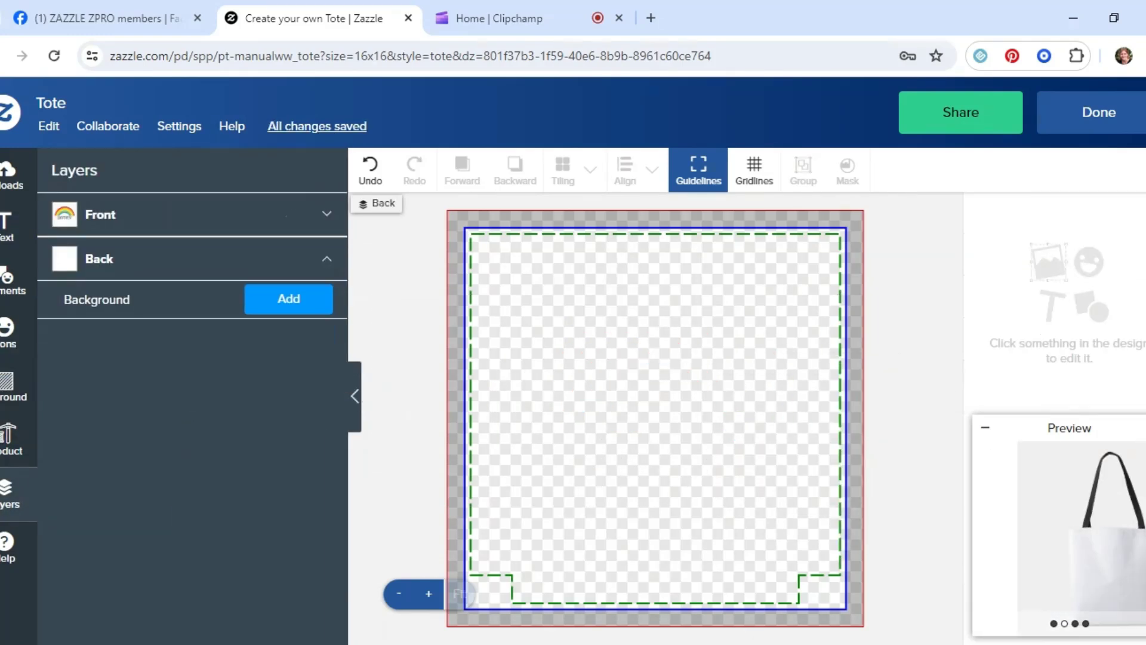
{"action": "right_click", "coordinate": [670, 324]}
{"action": "left_click", "coordinate": [690, 335]}
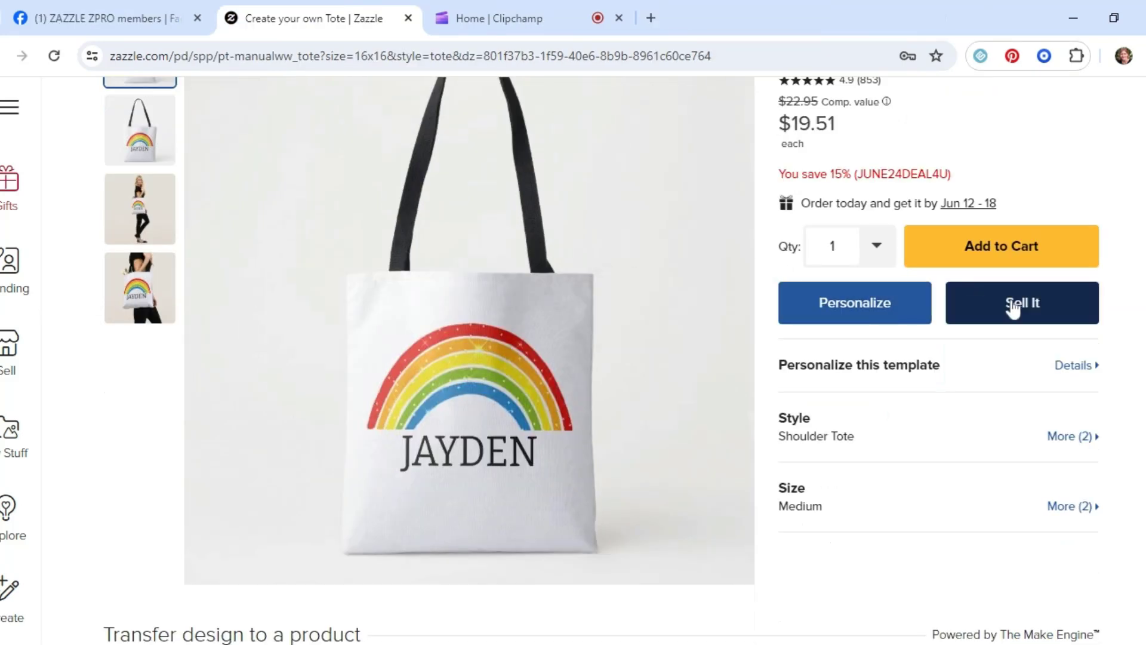
- Put the finished tote up for sale and enter "Cute Rainbow Themed Personalized" as the product title
{"action": "left_click", "coordinate": [1013, 306]}
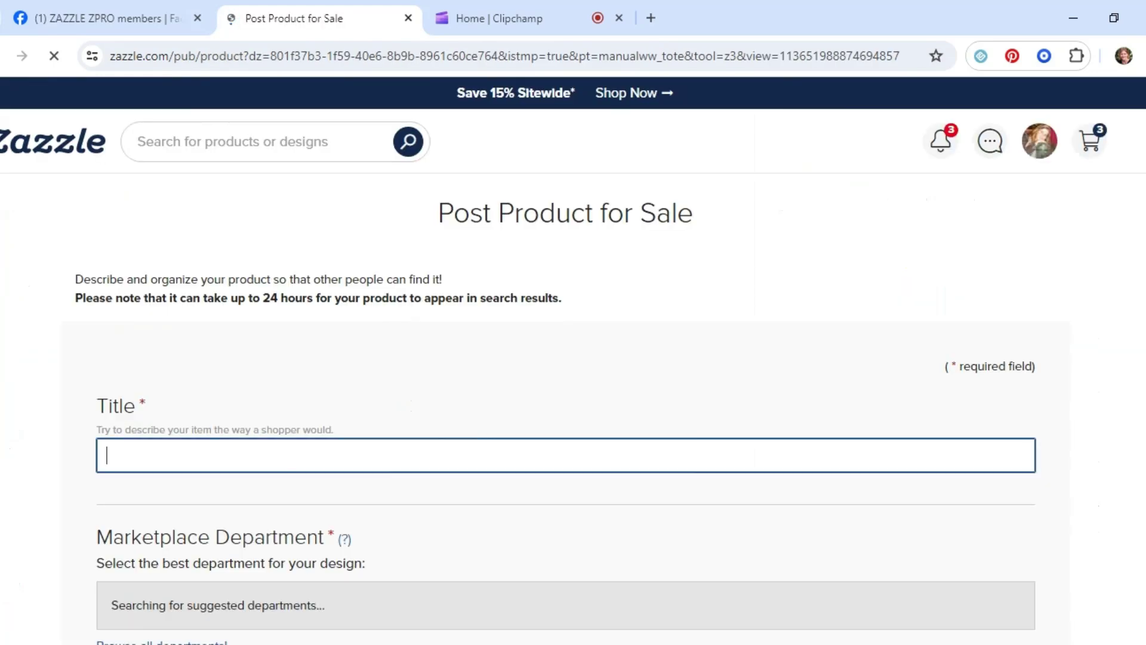
{"action": "type", "text": "cUTE"}
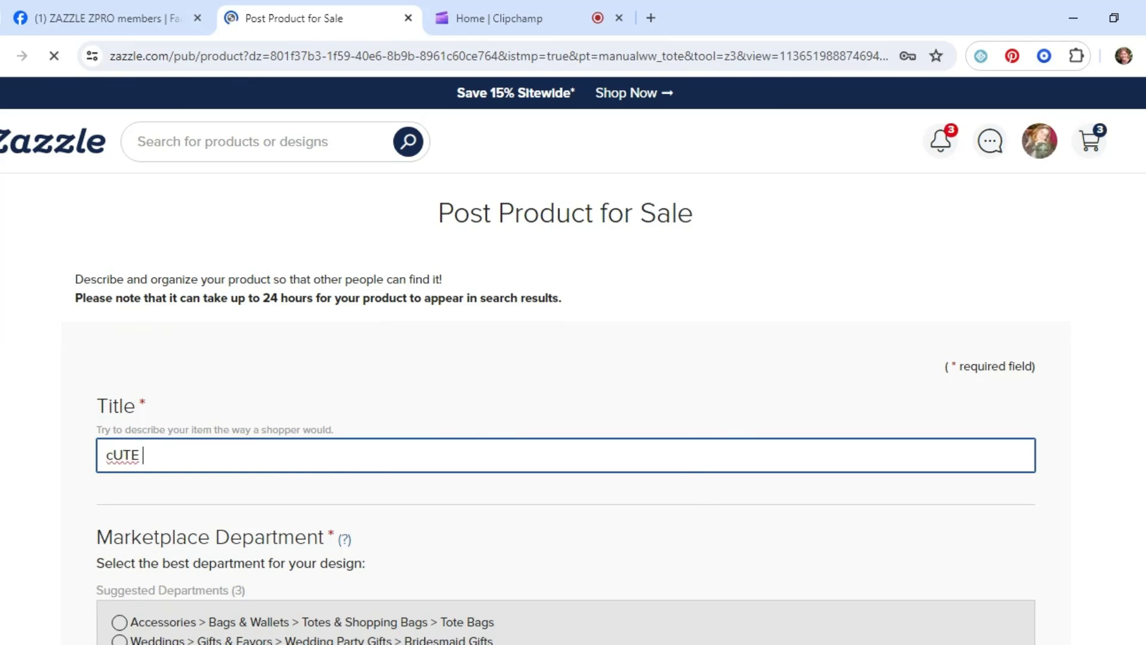
{"action": "key", "text": "BackSpace"}
{"action": "key", "text": "BackSpace"}
{"action": "key", "text": "BackSpace"}
{"action": "key", "text": "BackSpace"}
{"action": "key", "text": "BackSpace"}
{"action": "key", "text": "BackSpace"}
{"action": "type", "text": "Cute Rinabow"}
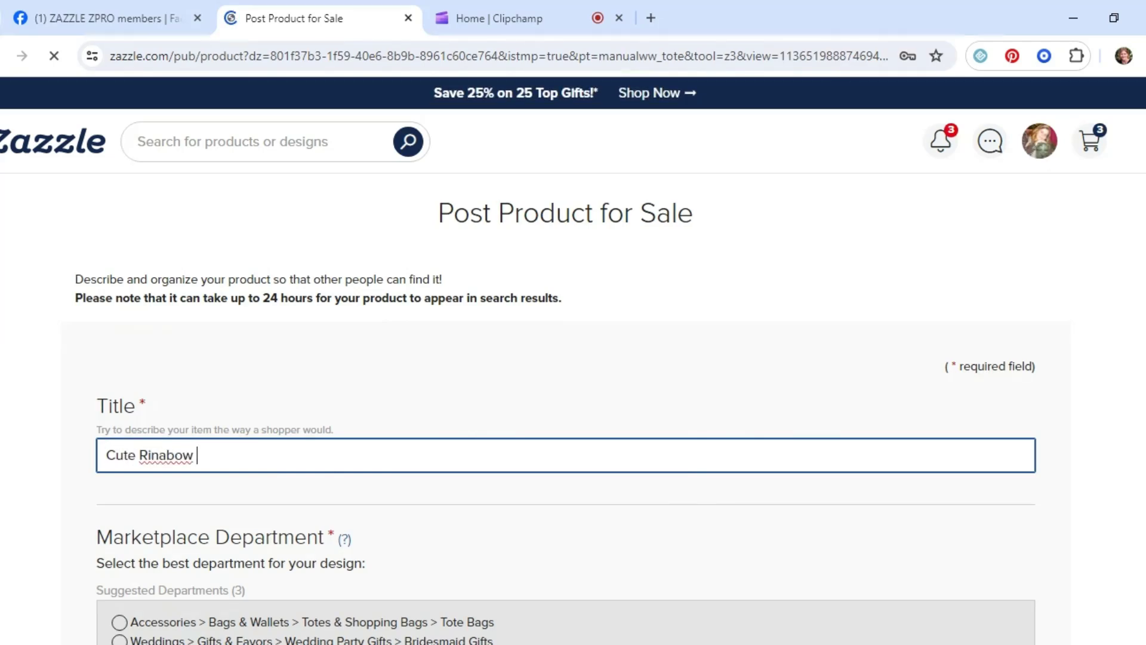
{"action": "key", "text": "BackSpace"}
{"action": "key", "text": "BackSpace"}
{"action": "key", "text": "BackSpace"}
{"action": "key", "text": "BackSpace"}
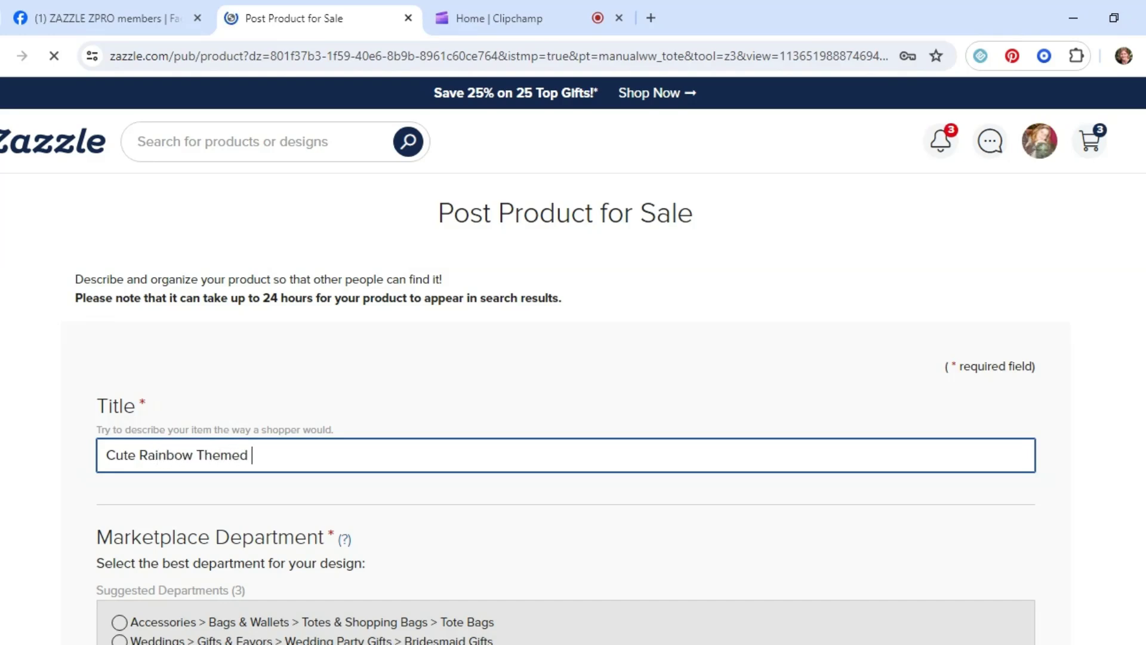
{"action": "type", "text": "e Bag"}
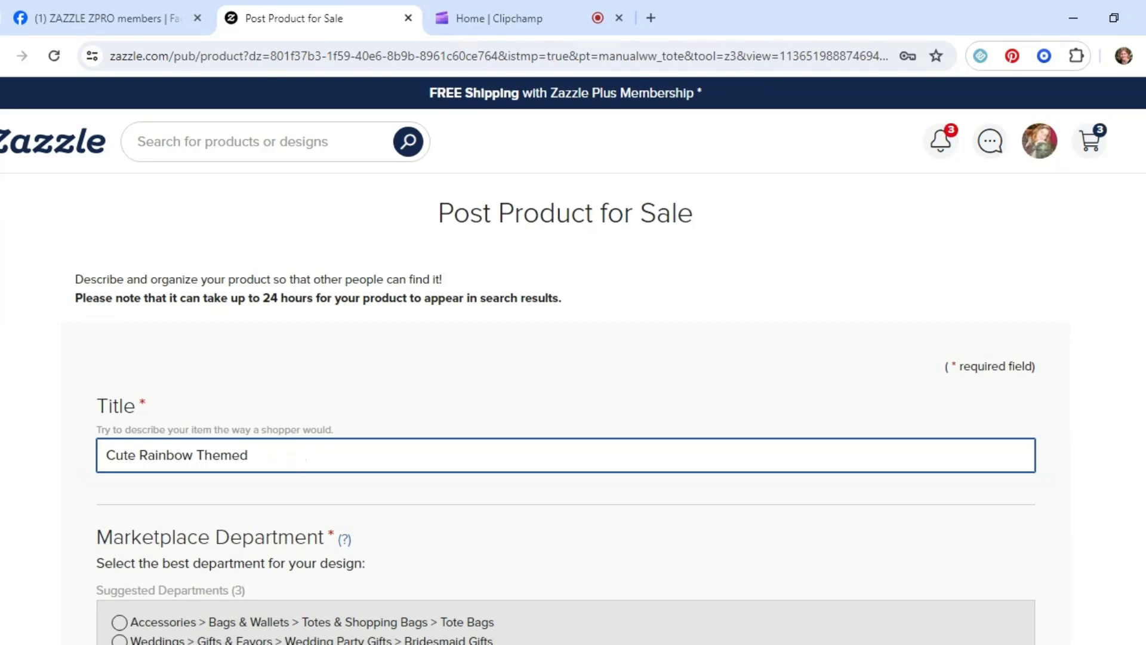
{"action": "type", "text": "Personalized"}
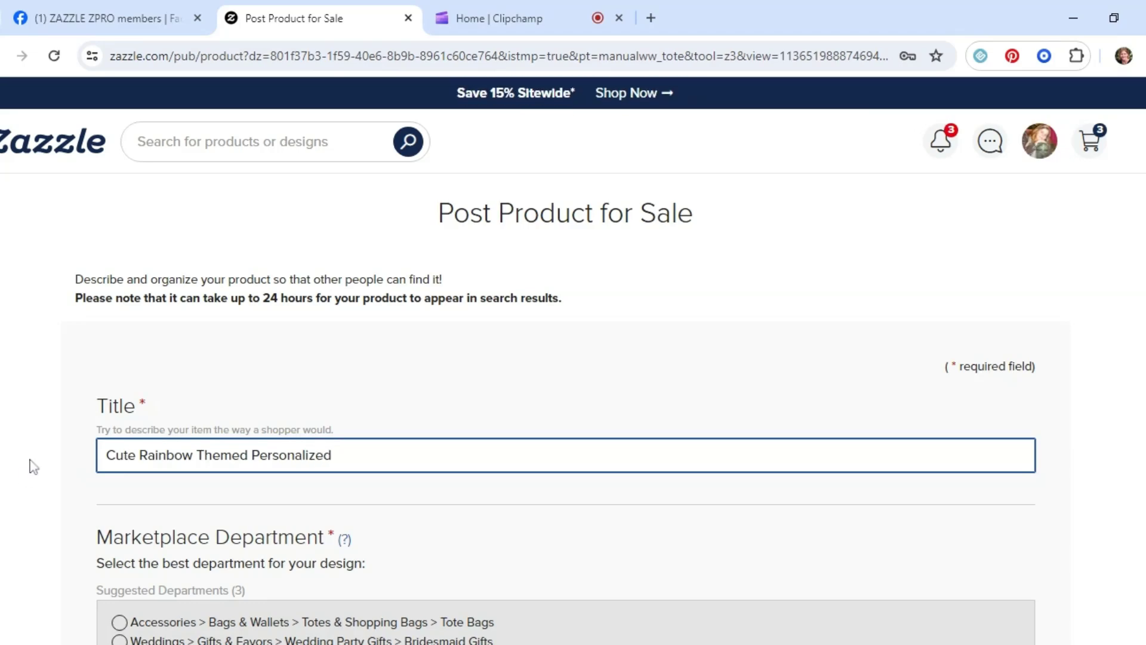
- Choose the suggested marketplace department Accessories > Bags & Wallets > Totes & Shopping Bags > Tote Bags
{"action": "scroll", "coordinate": [8, 443], "scroll_direction": "down", "scroll_amount": 3}
{"action": "left_click", "coordinate": [218, 446]}
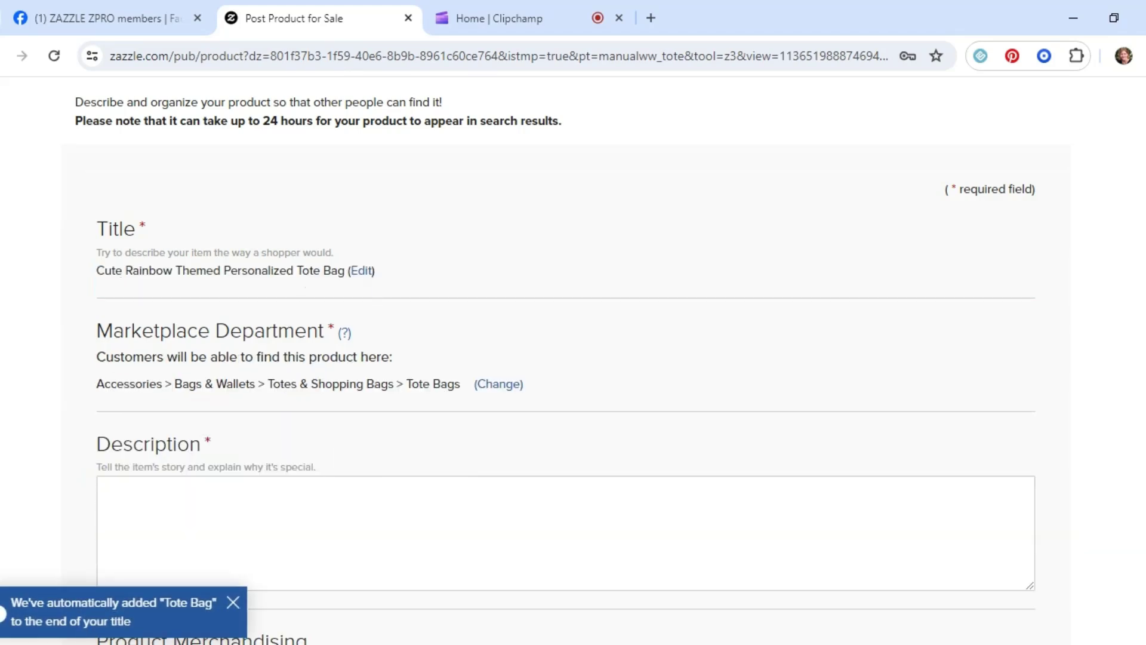
- Start the product description with "Cute sparkly rainbow personalize tote bag. Add name in the personalize area."
{"action": "scroll", "coordinate": [327, 289], "scroll_direction": "down", "scroll_amount": 3}
{"action": "left_click", "coordinate": [329, 317]}
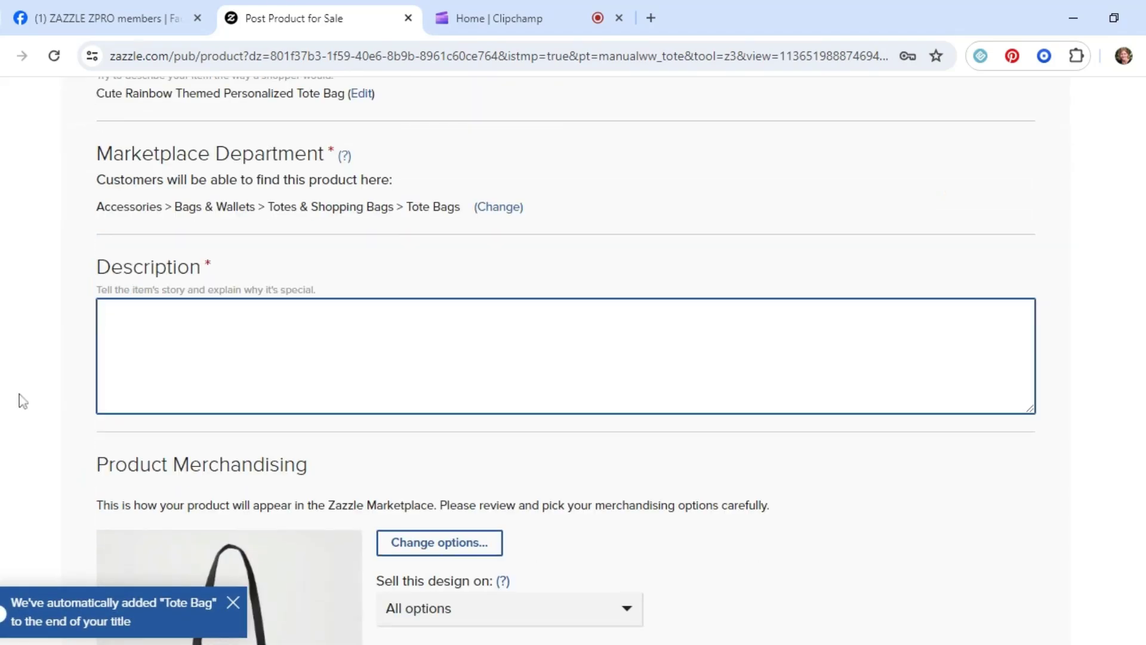
{"action": "type", "text": "Cute sparkly rainbow personalize tote bag."}
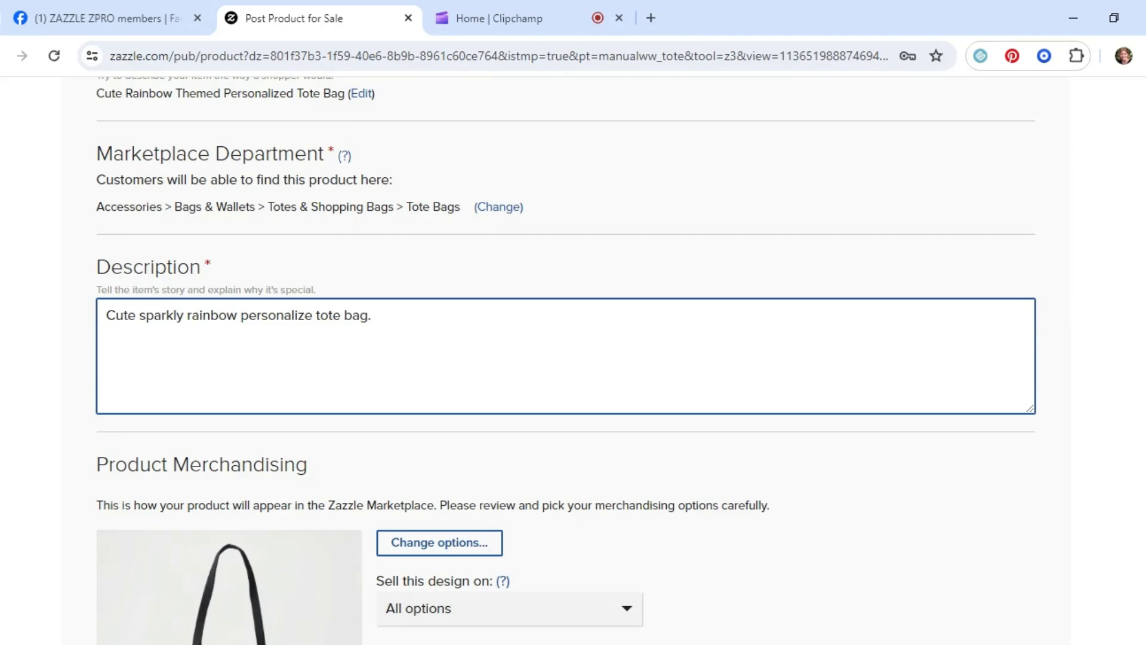
{"action": "type", "text": "name in the person"}
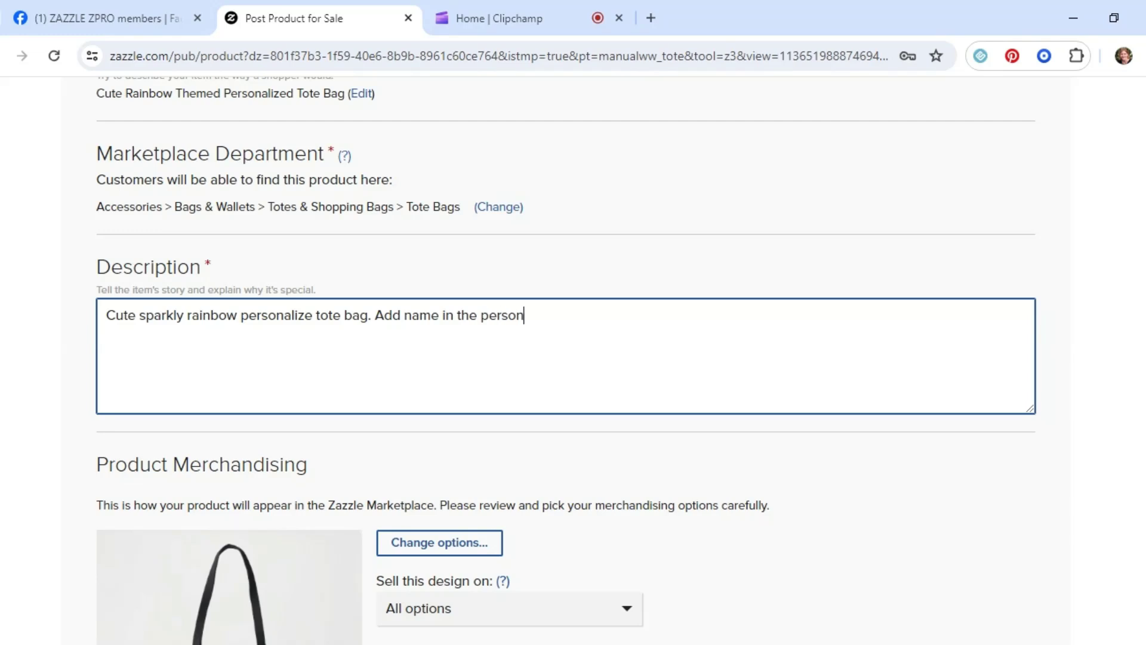
{"action": "type", "text": "alize area. Cute for kid to b"}
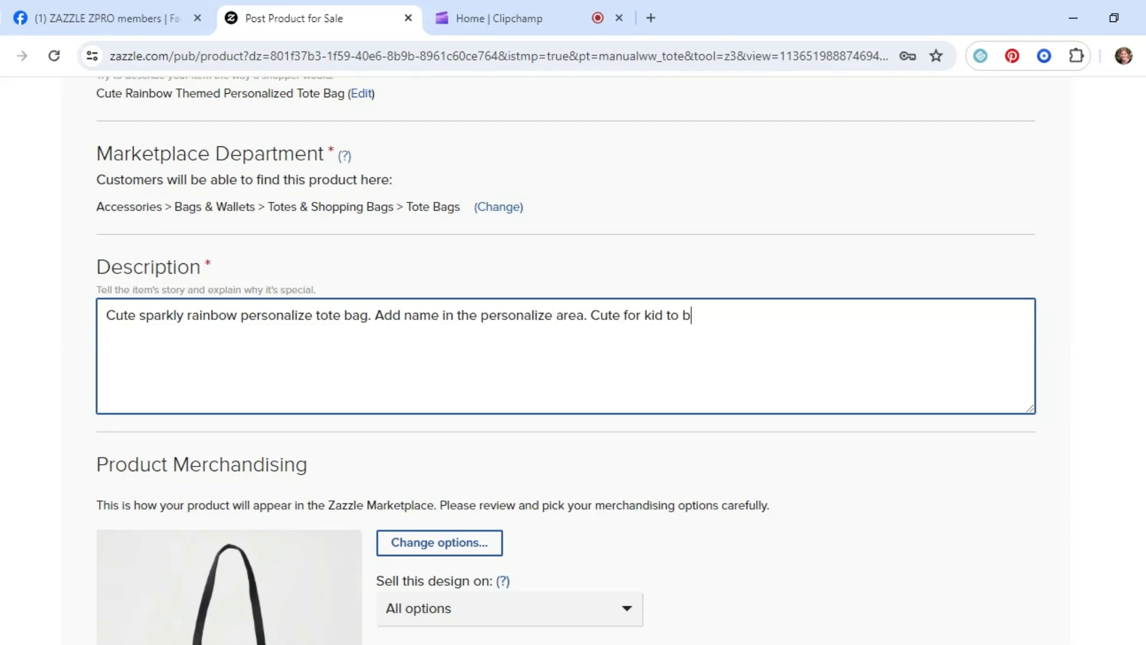
- Finish the product description with "Cute for kids to carry their books to school, a trip to the library or a birthday bag!"
{"action": "key", "text": "BackSpace"}
{"action": "key", "text": "BackSpace"}
{"action": "key", "text": "BackSpace"}
{"action": "key", "text": "BackSpace"}
{"action": "key", "text": "BackSpace"}
{"action": "type", "text": "s to carry their books to school, "}
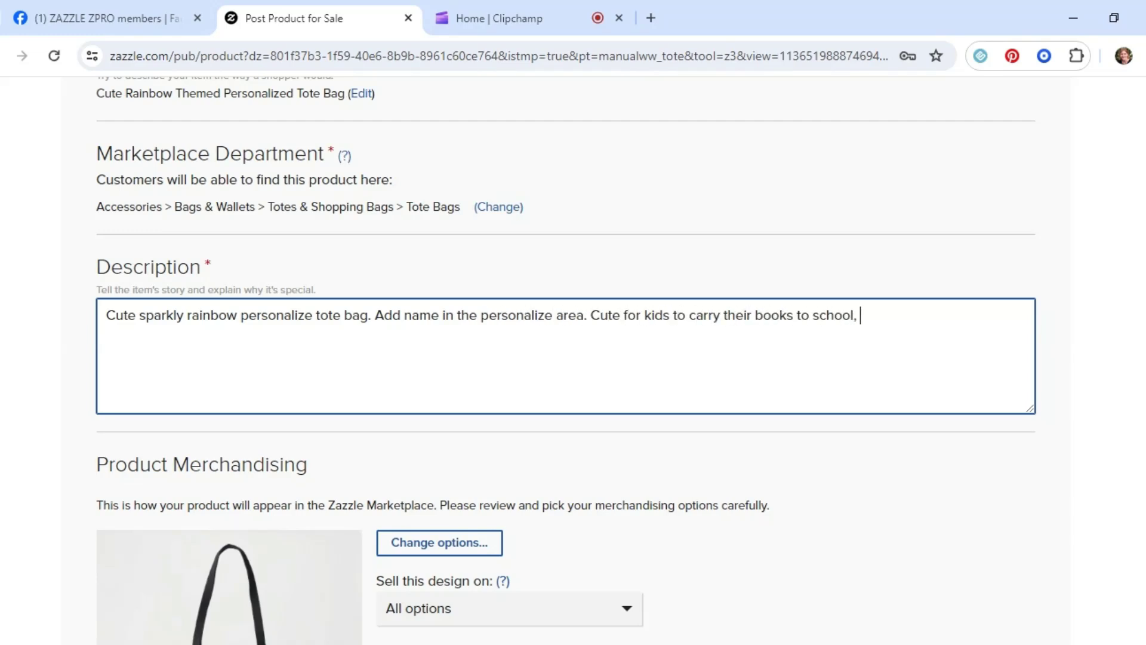
{"action": "type", "text": "a trip to the library or"}
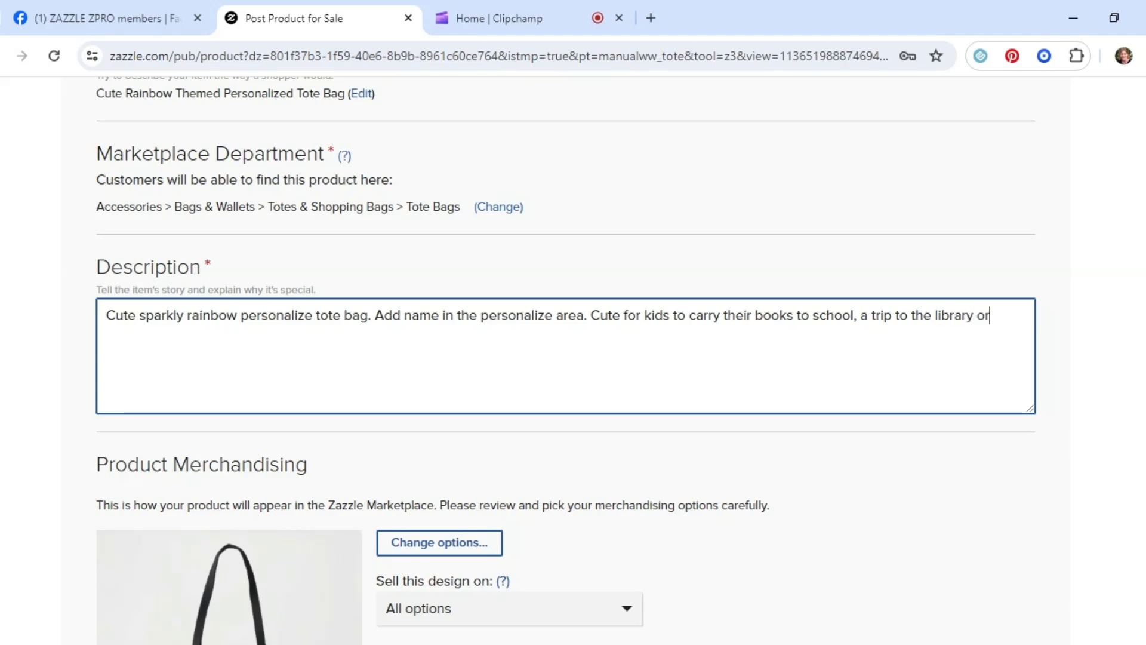
{"action": "type", "text": " a birthday bag!"}
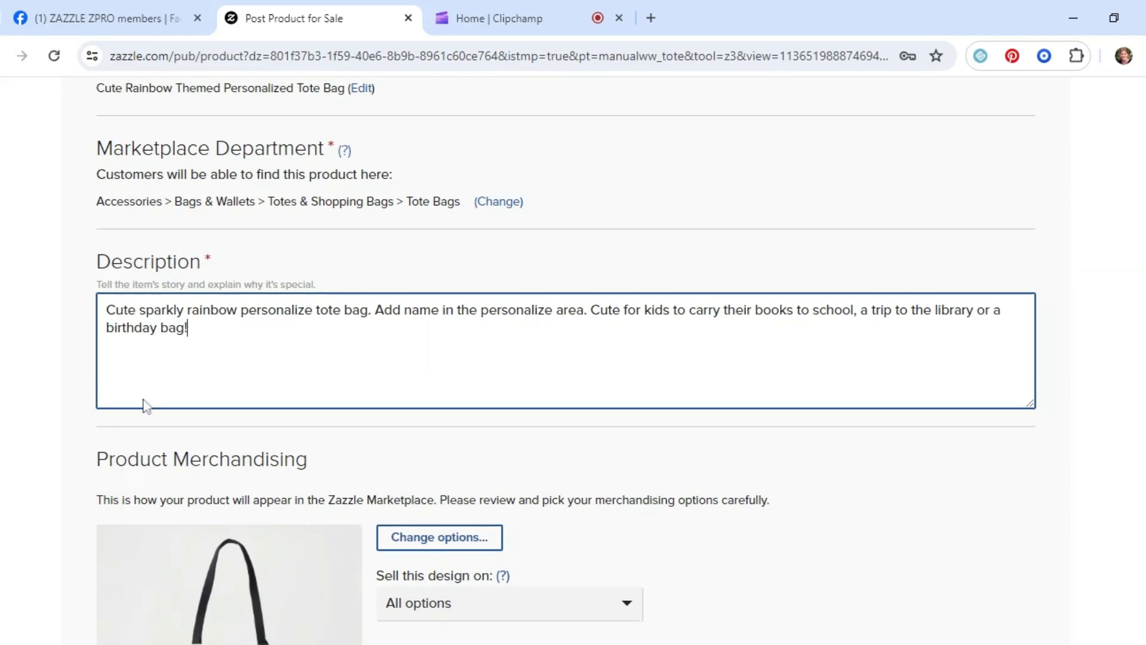
- Set the store that the tote is listed in to FairiesAndUnicorns
{"action": "scroll", "coordinate": [146, 402], "scroll_direction": "down", "scroll_amount": 3}
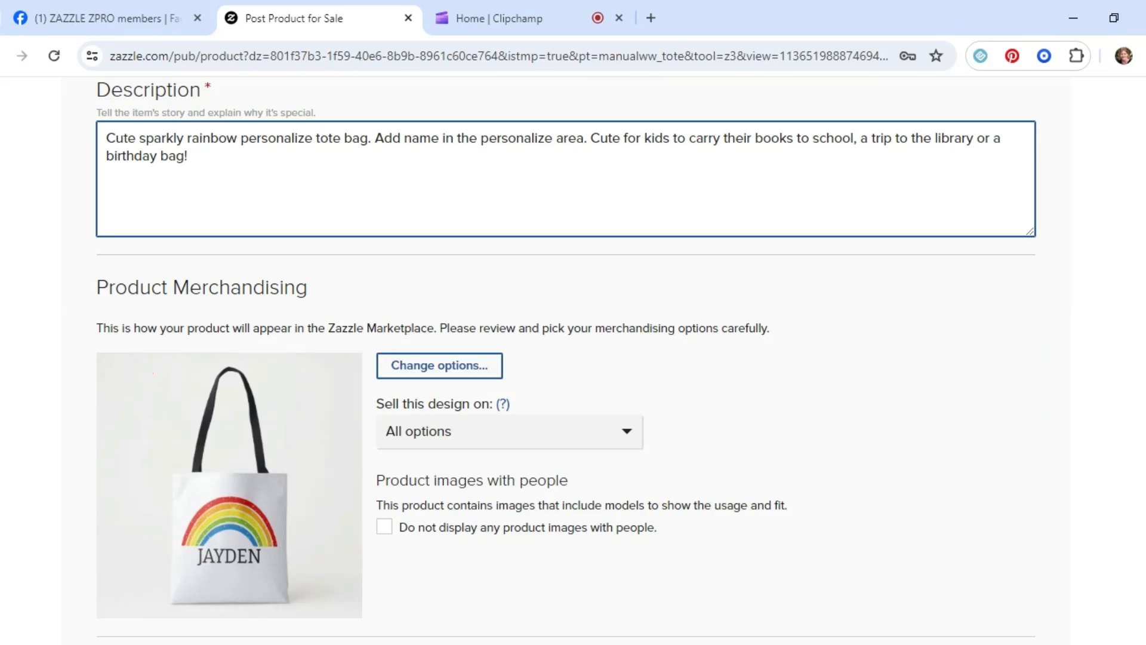
{"action": "scroll", "coordinate": [292, 230], "scroll_direction": "down", "scroll_amount": 6}
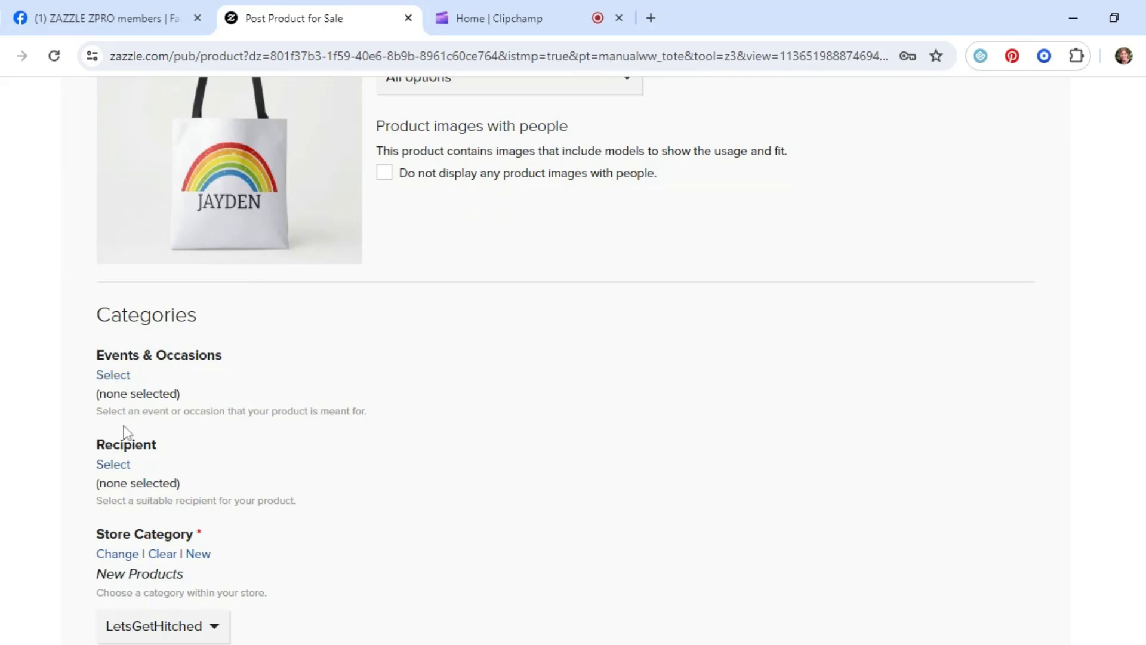
{"action": "scroll", "coordinate": [126, 433], "scroll_direction": "down", "scroll_amount": 3}
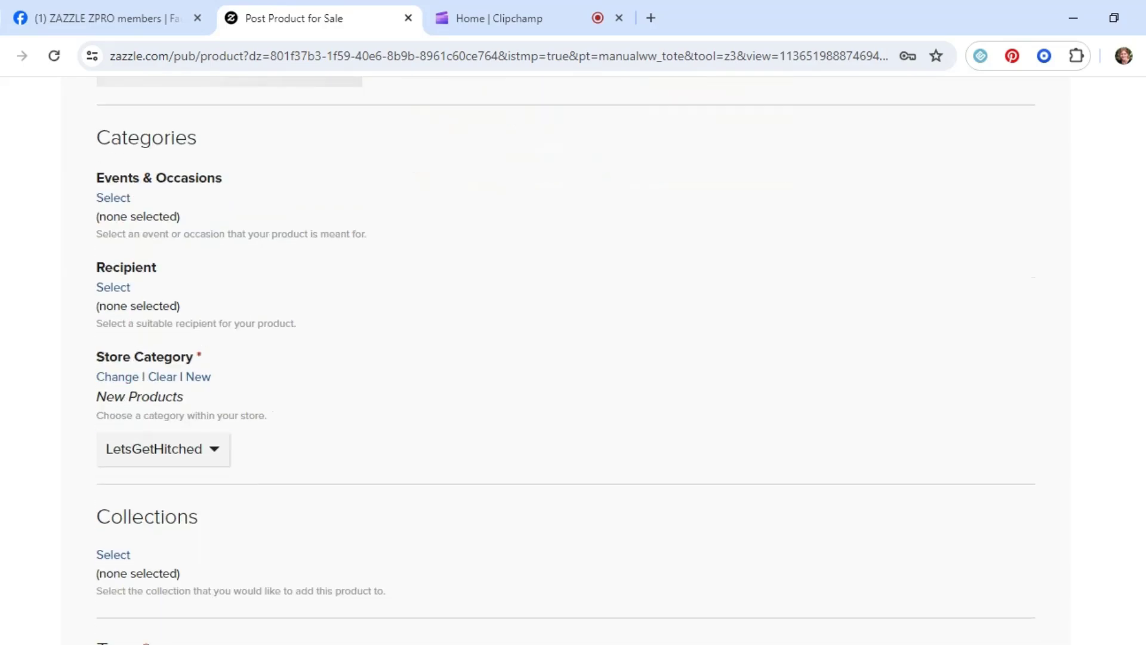
{"action": "left_click", "coordinate": [126, 452]}
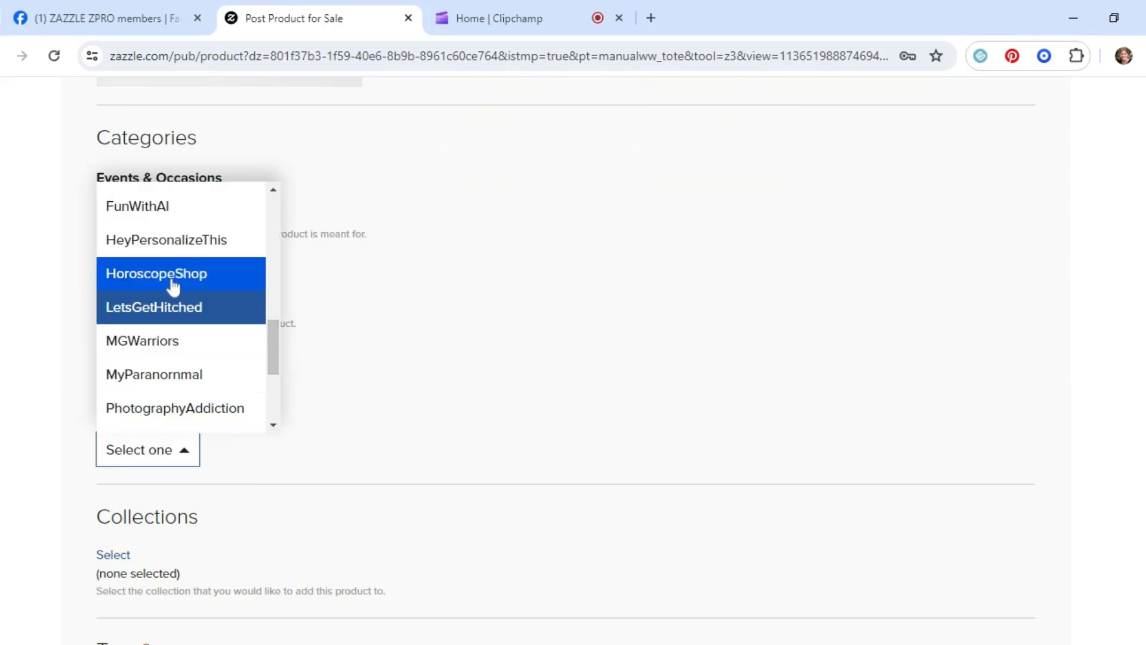
{"action": "scroll", "coordinate": [174, 295], "scroll_direction": "up", "scroll_amount": 8}
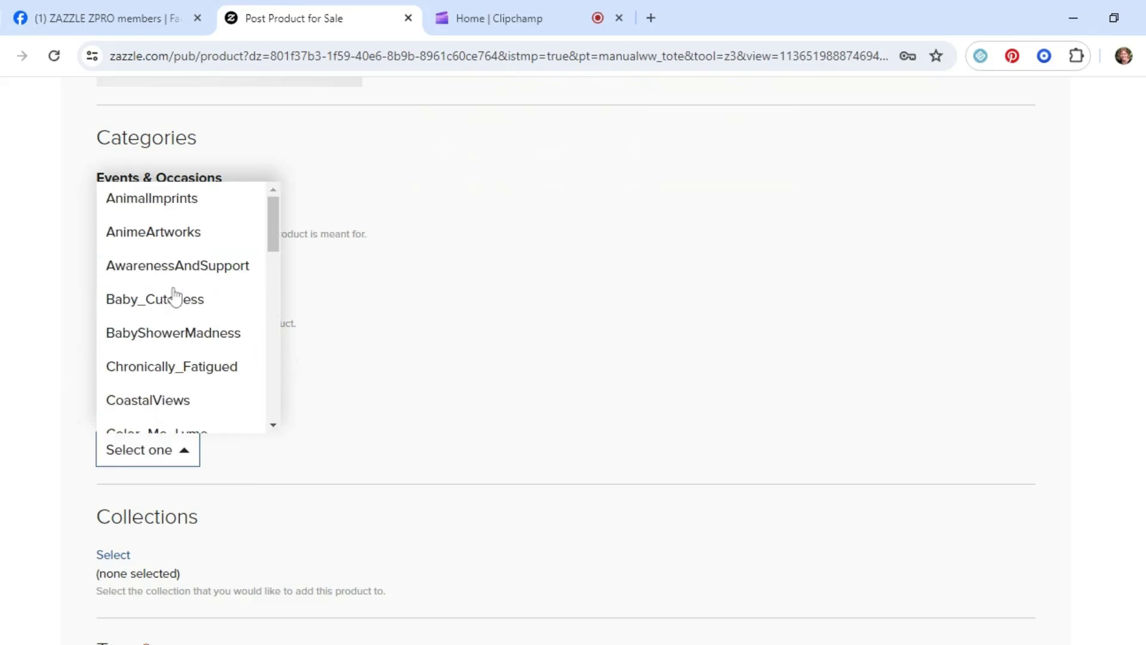
{"action": "scroll", "coordinate": [191, 276], "scroll_direction": "down", "scroll_amount": 5}
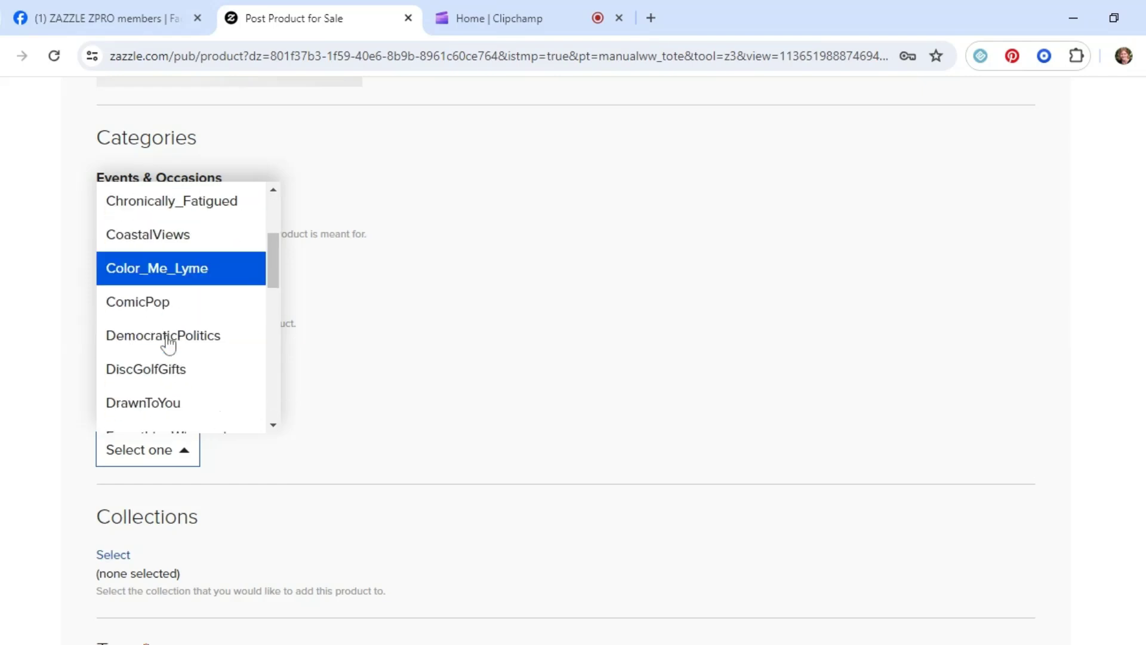
{"action": "scroll", "coordinate": [181, 339], "scroll_direction": "down", "scroll_amount": 2}
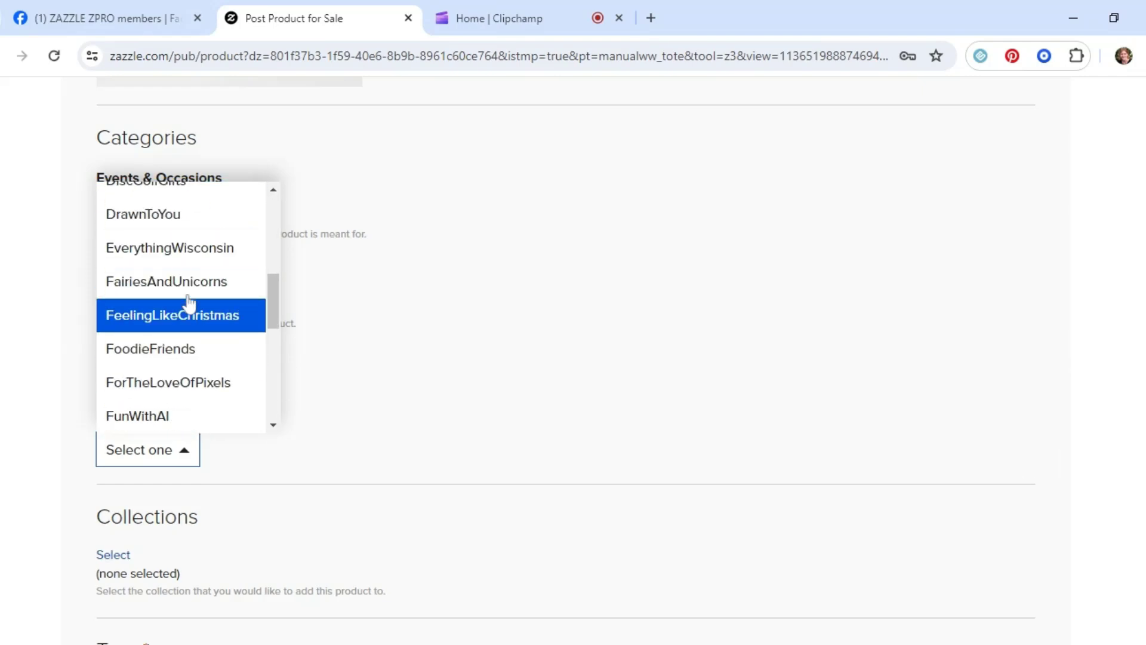
{"action": "left_click", "coordinate": [188, 285]}
- Choose Tote Bags as the store category for the product
{"action": "left_click", "coordinate": [113, 376]}
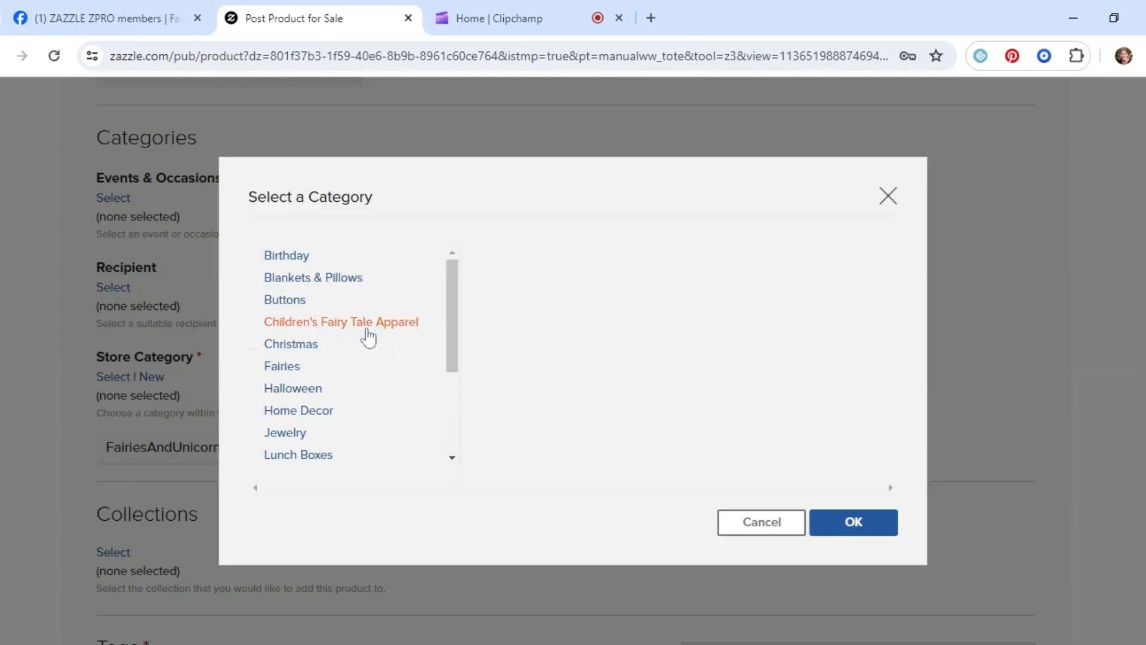
{"action": "left_click", "coordinate": [338, 323]}
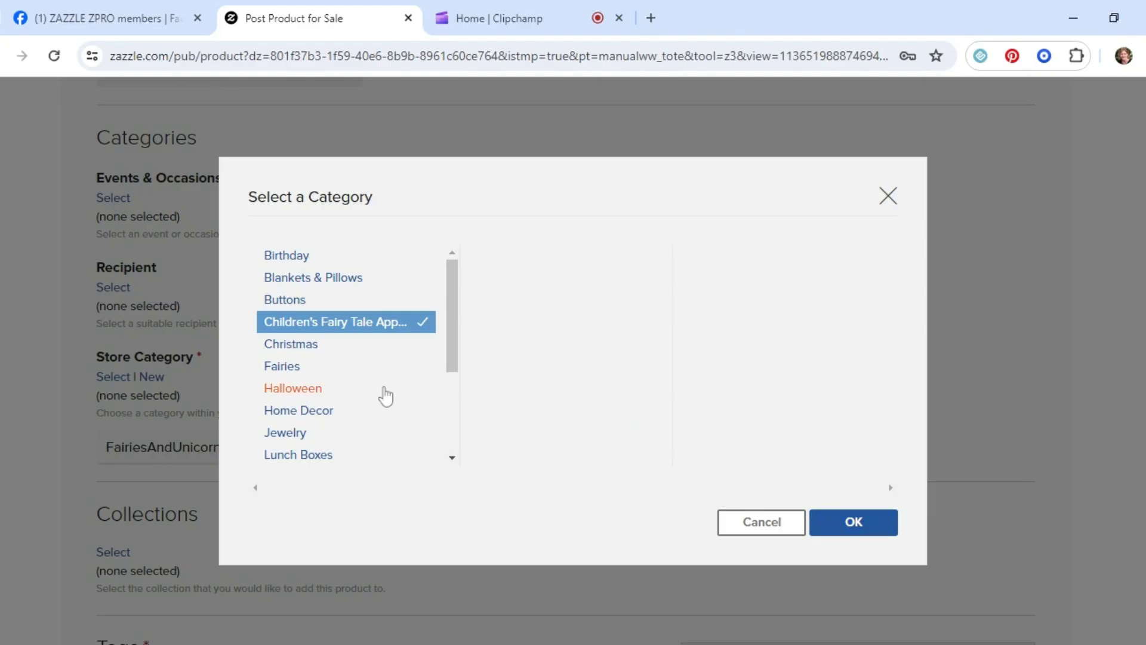
{"action": "scroll", "coordinate": [384, 394], "scroll_direction": "down", "scroll_amount": 3}
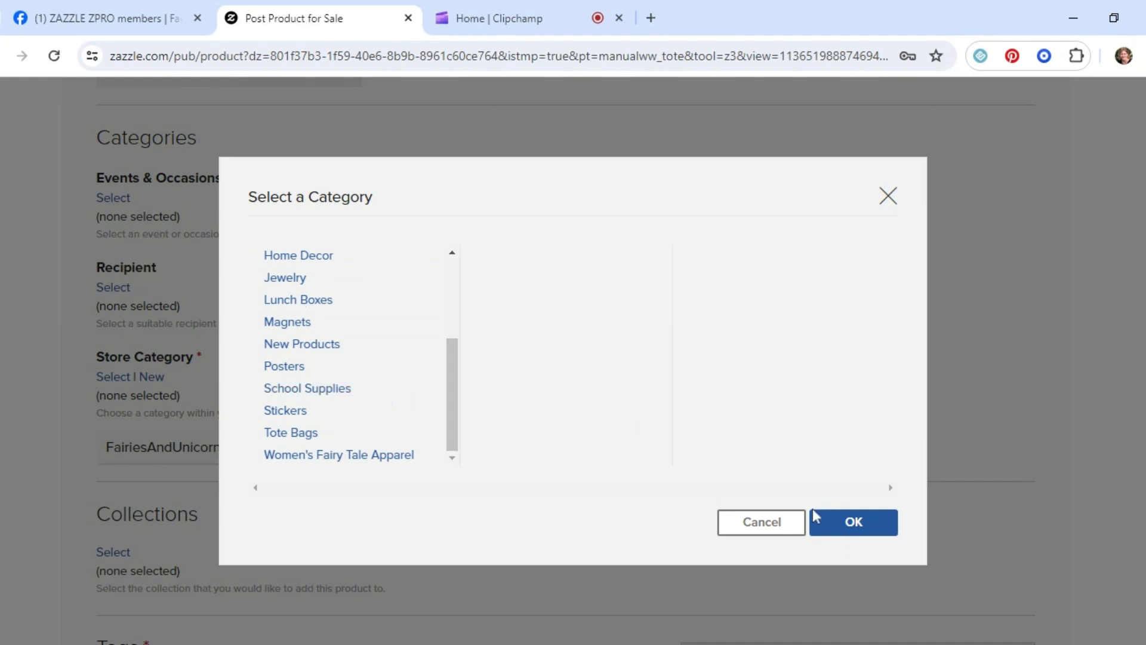
{"action": "left_click", "coordinate": [279, 432]}
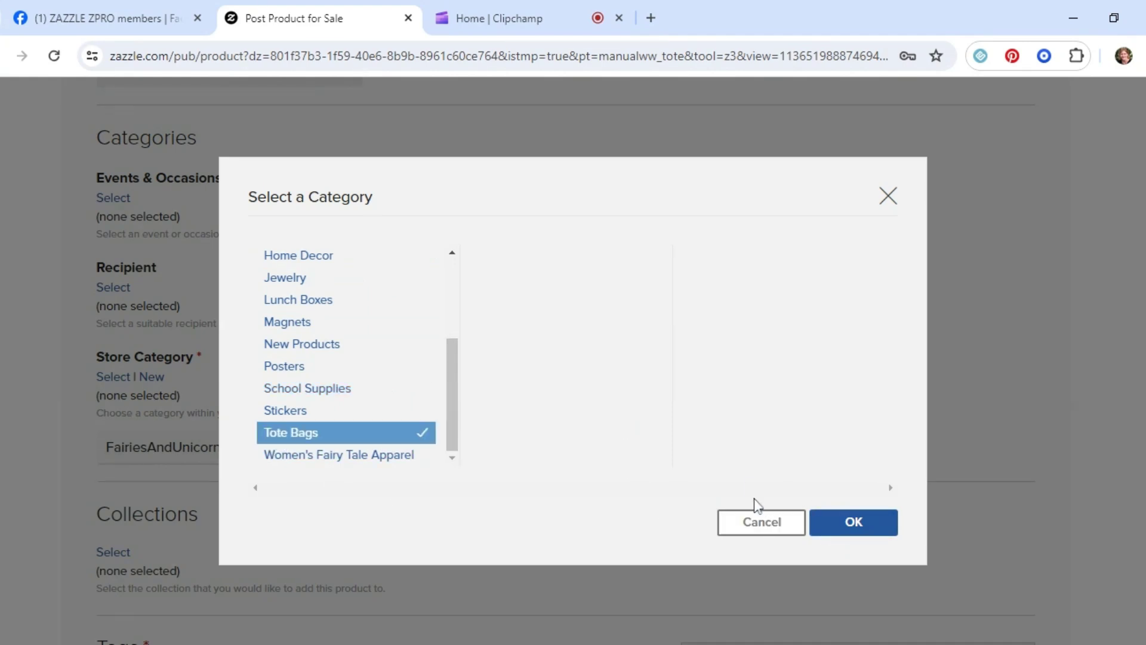
{"action": "left_click", "coordinate": [859, 532]}
- Add the tags rainbow, sparkles, name, back to school, colorful, happy, school bag and birthday bag, and set the suitable audience to G
{"action": "scroll", "coordinate": [285, 448], "scroll_direction": "down", "scroll_amount": 3}
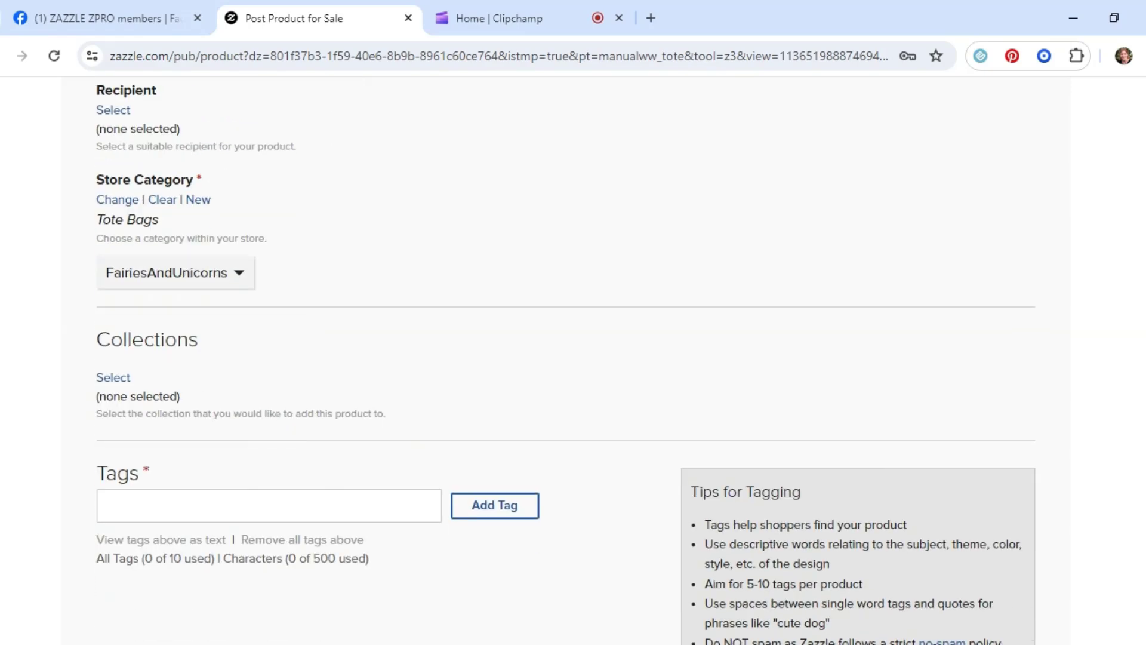
{"action": "left_click", "coordinate": [263, 506]}
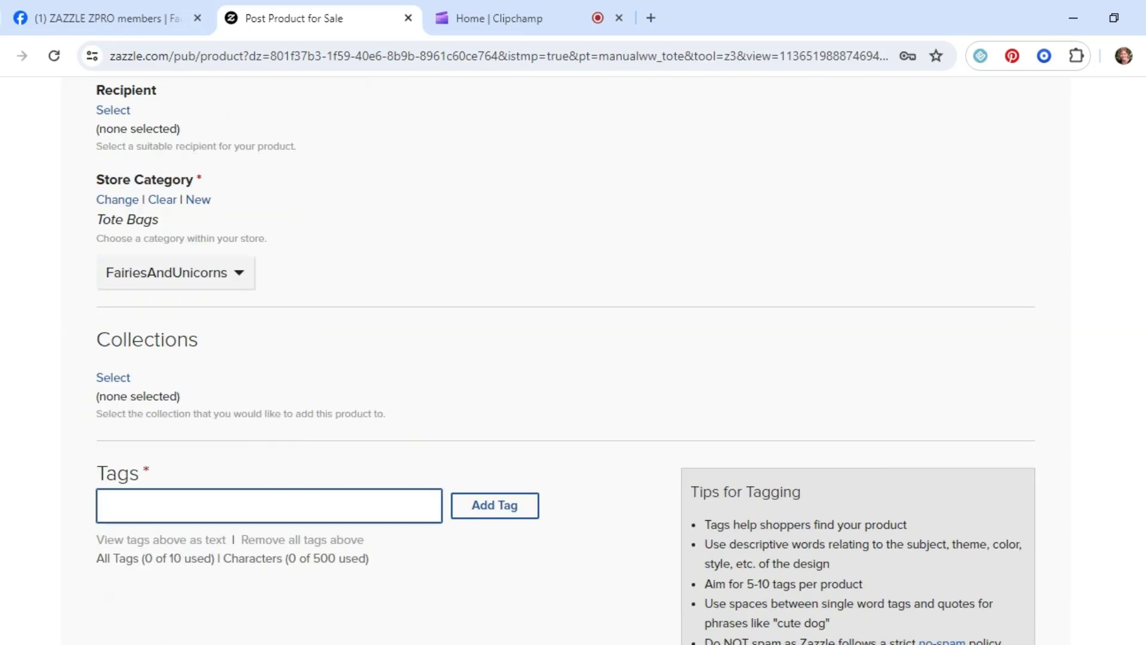
{"action": "type", "text": "rainbow, sparkles, name"}
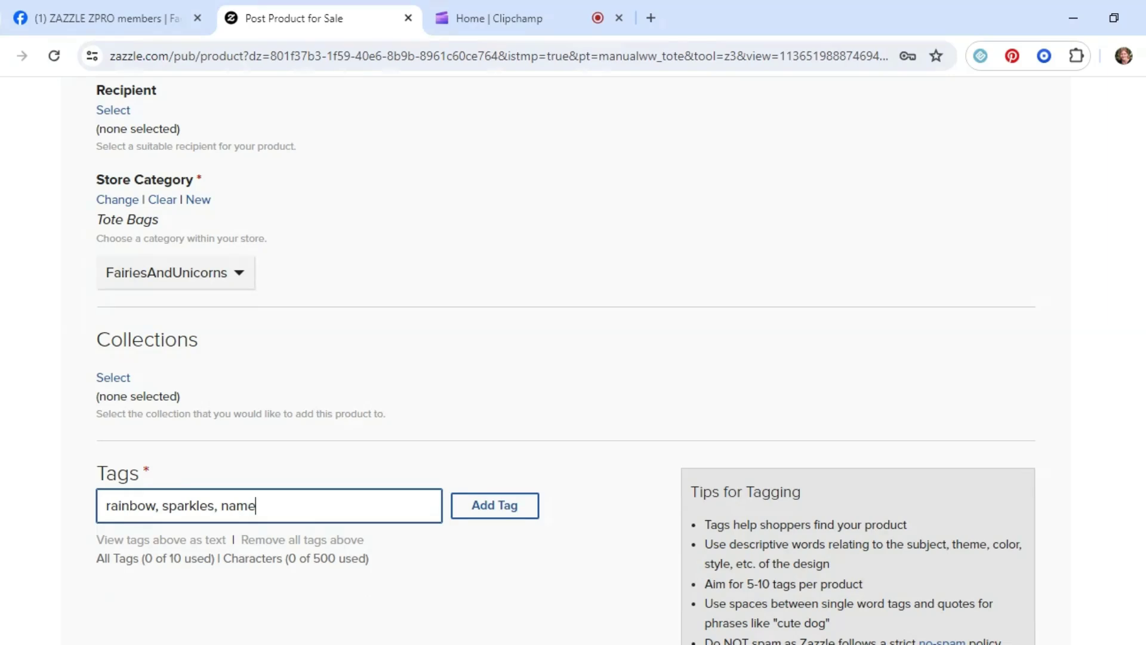
{"action": "type", "text": ", back to school, colorful, happy"}
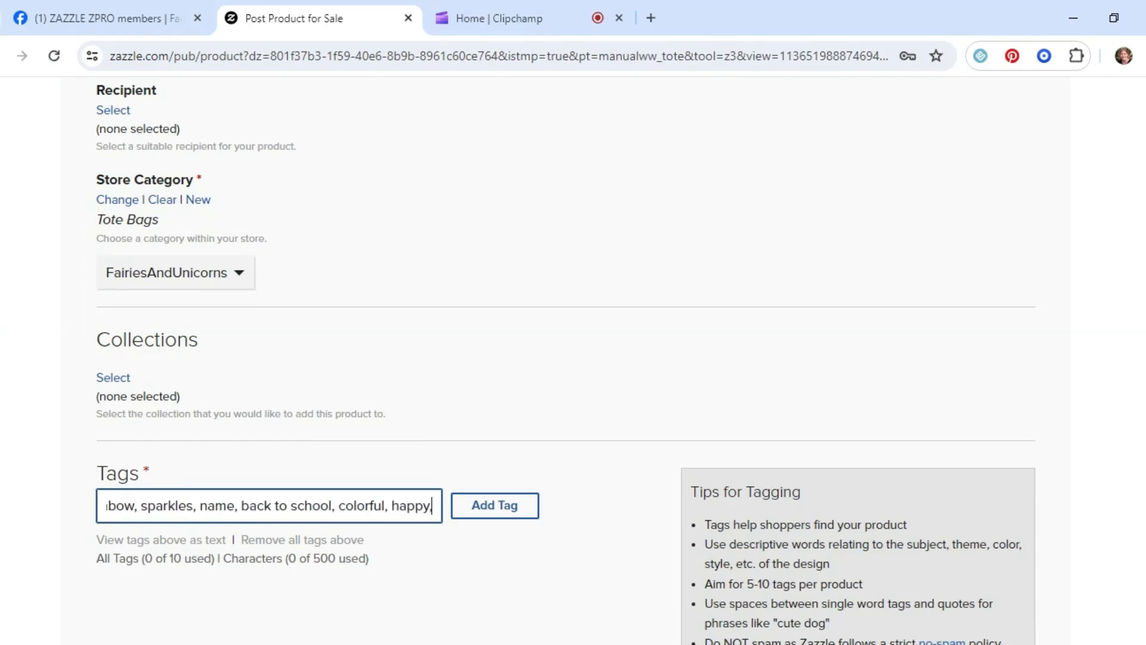
{"action": "type", "text": ", school bag, birthday bag"}
{"action": "key", "text": "Return"}
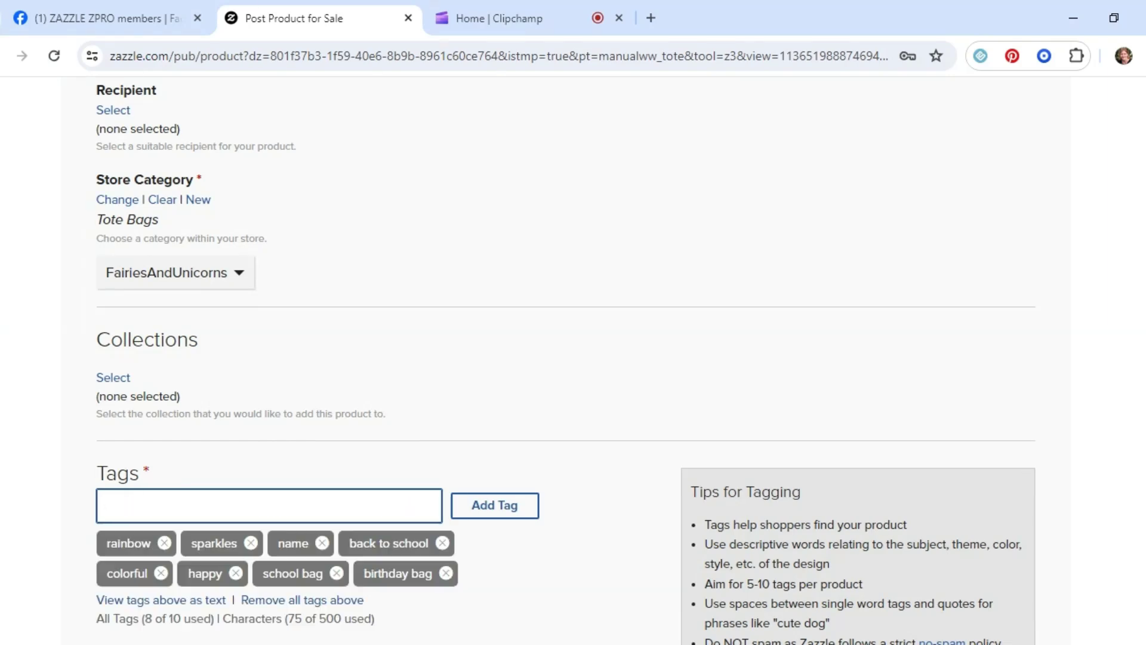
{"action": "scroll", "coordinate": [239, 477], "scroll_direction": "down", "scroll_amount": 4}
{"action": "left_click", "coordinate": [102, 545]}
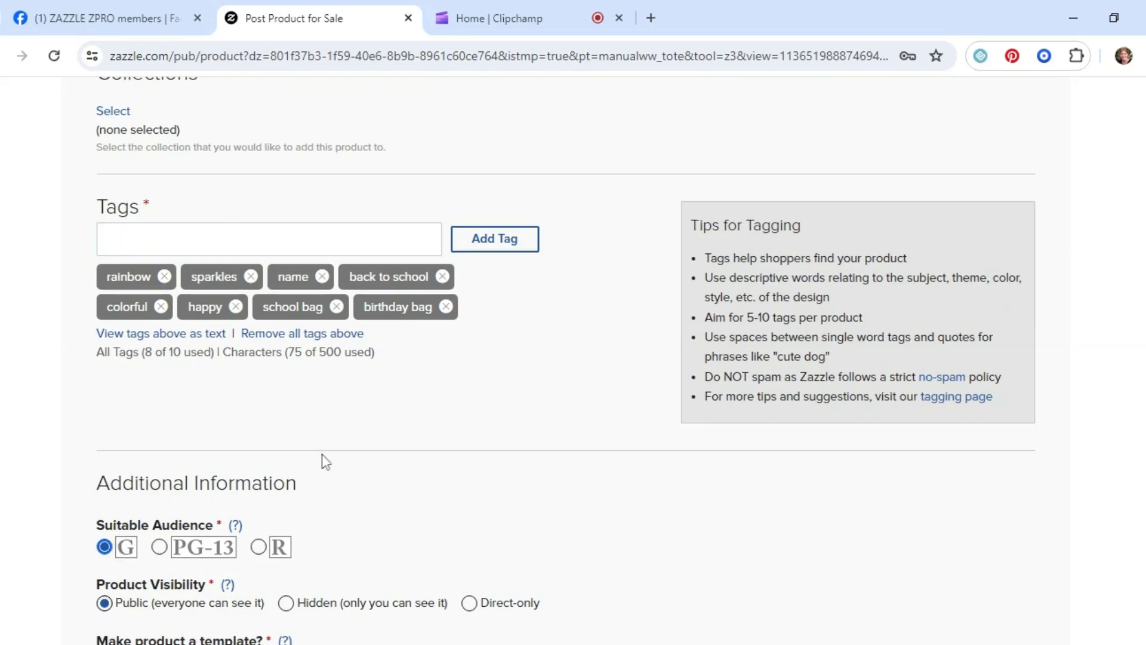
- Accept the publishing rights statement and user agreement, and post the tote for sale
{"action": "scroll", "coordinate": [319, 457], "scroll_direction": "down", "scroll_amount": 7}
{"action": "scroll", "coordinate": [189, 405], "scroll_direction": "down", "scroll_amount": 4}
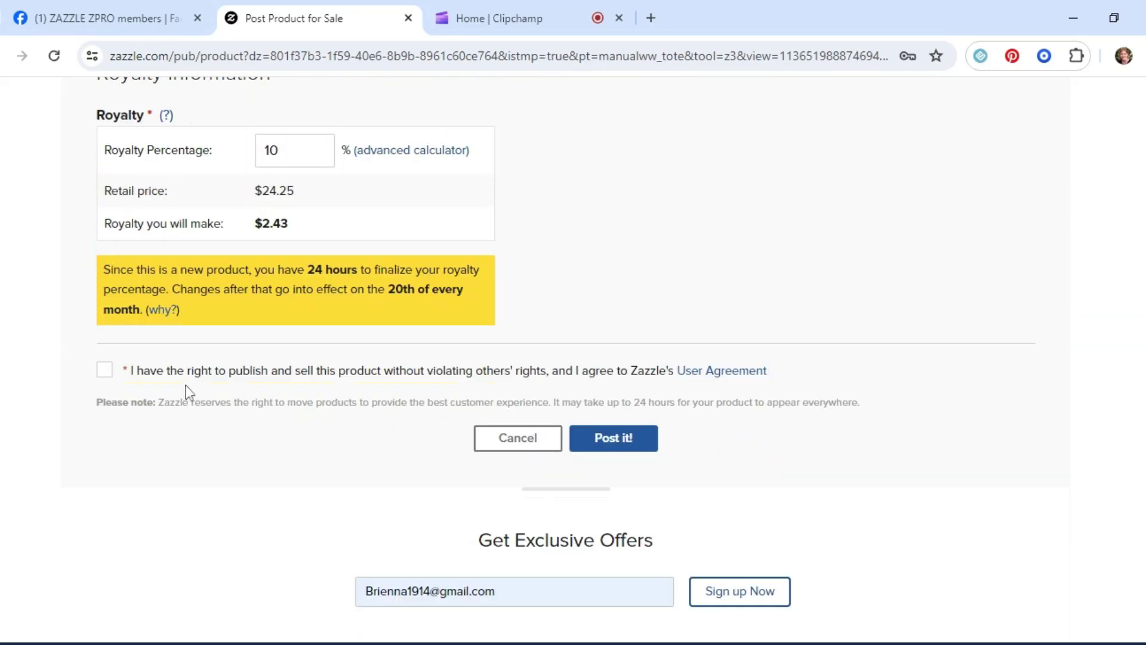
{"action": "left_click", "coordinate": [331, 382]}
{"action": "left_click", "coordinate": [591, 439]}
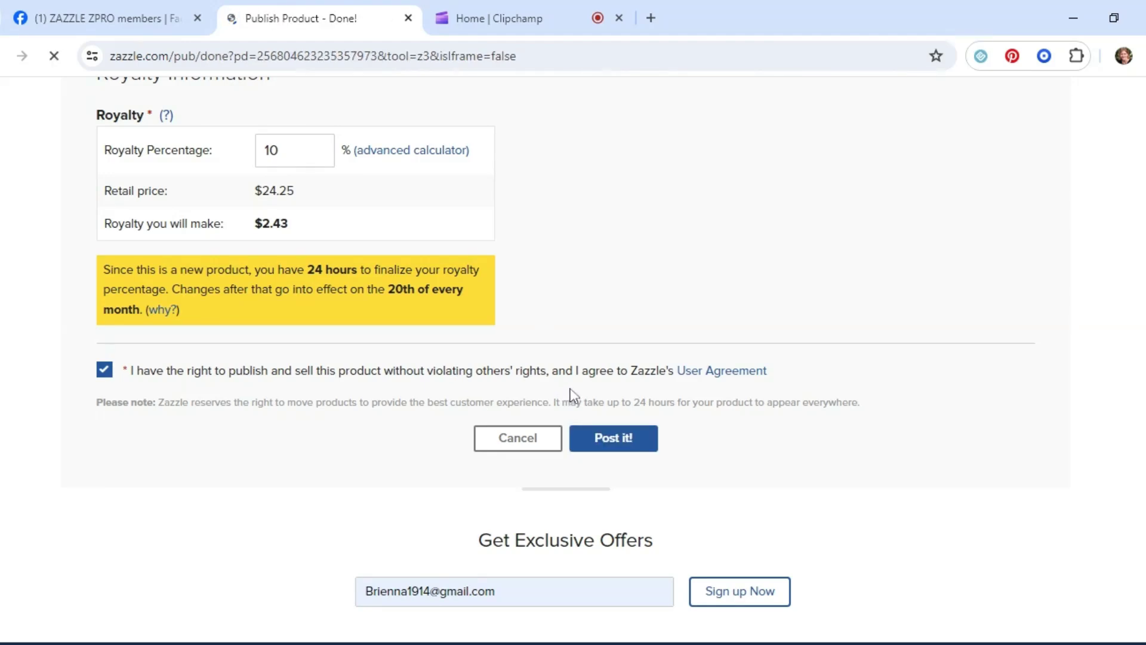
- Test the posted tote's personalization template by entering a different child's name and restoring the original one
{"action": "scroll", "coordinate": [561, 387], "scroll_direction": "down", "scroll_amount": 3}
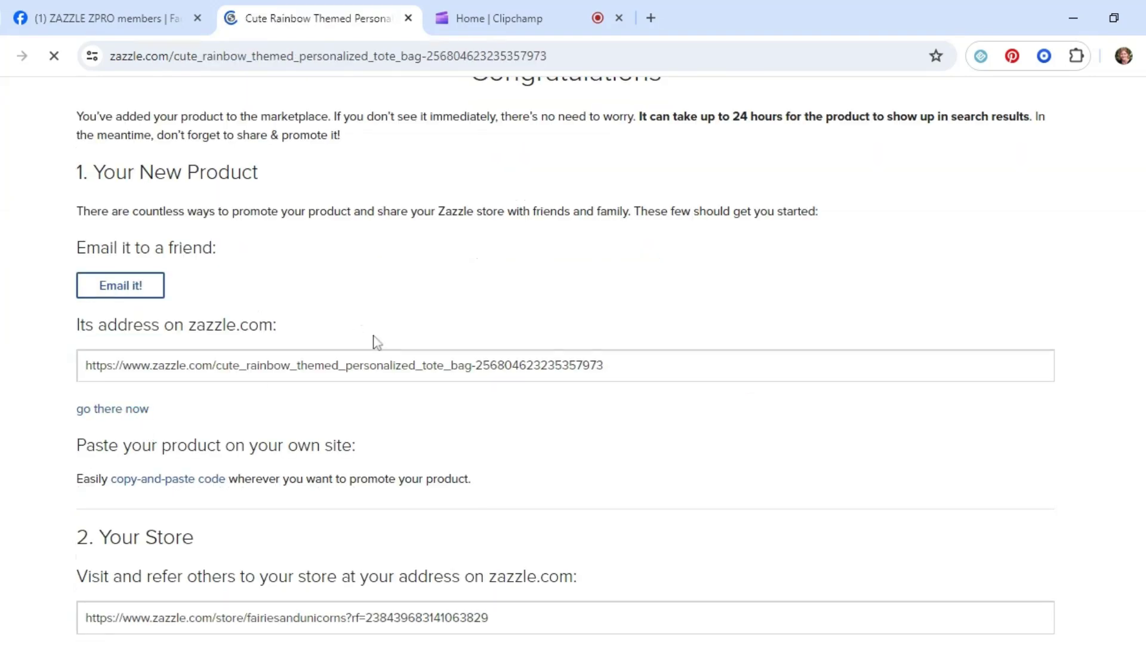
{"action": "scroll", "coordinate": [374, 340], "scroll_direction": "down", "scroll_amount": 3}
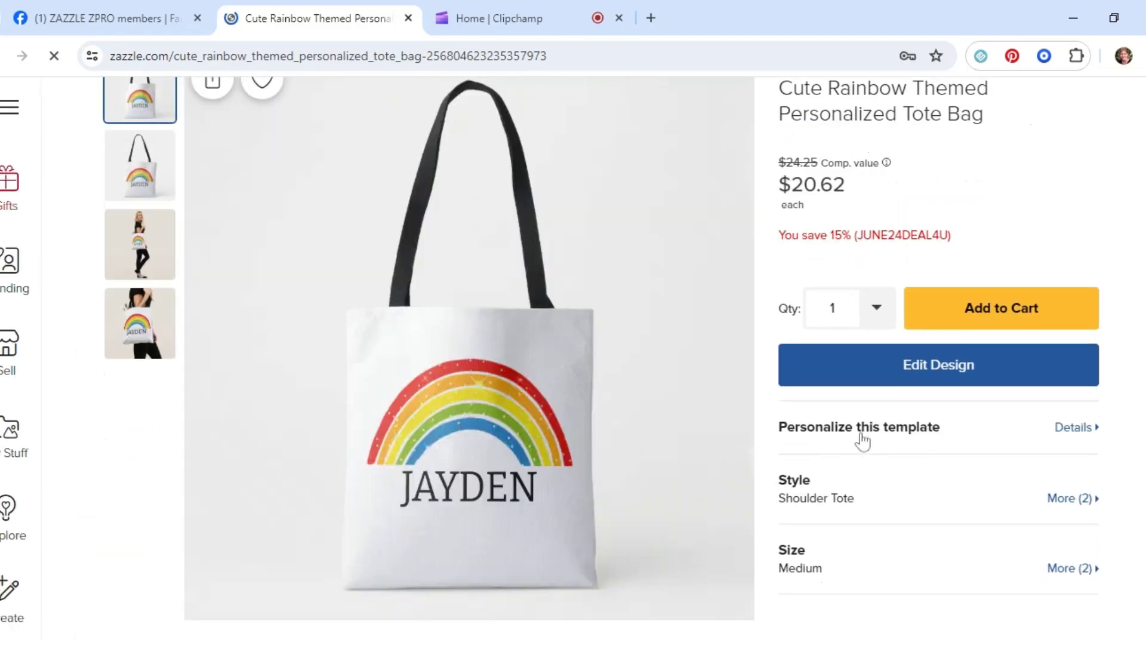
{"action": "left_click", "coordinate": [904, 430]}
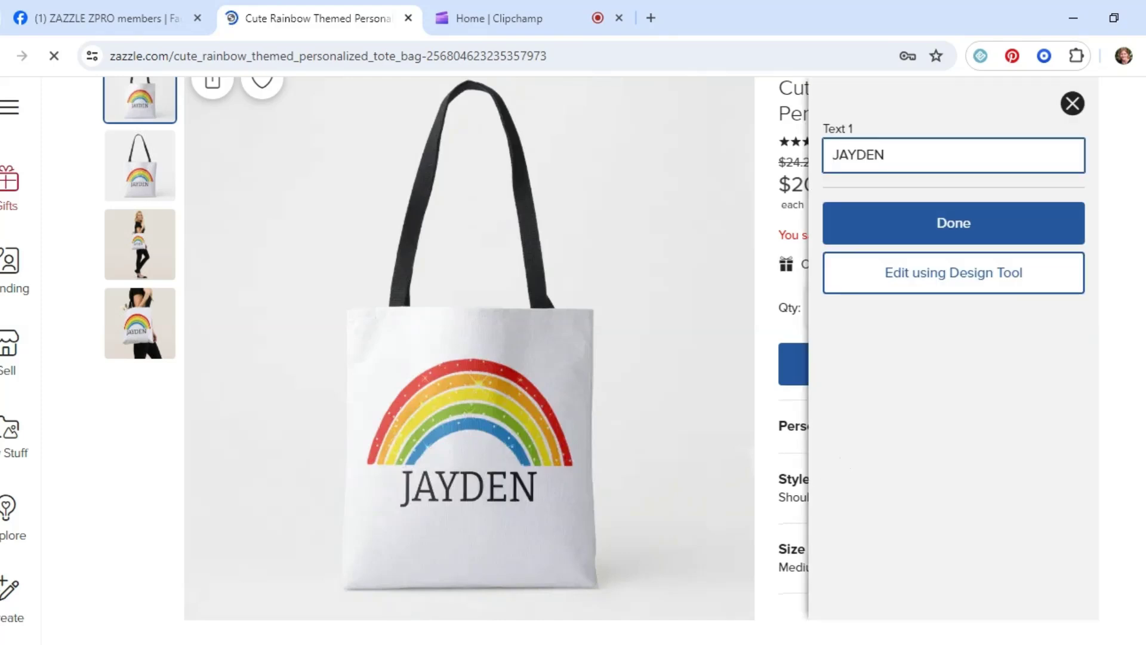
{"action": "key", "text": "ctrl+a"}
{"action": "type", "text": "Va"}
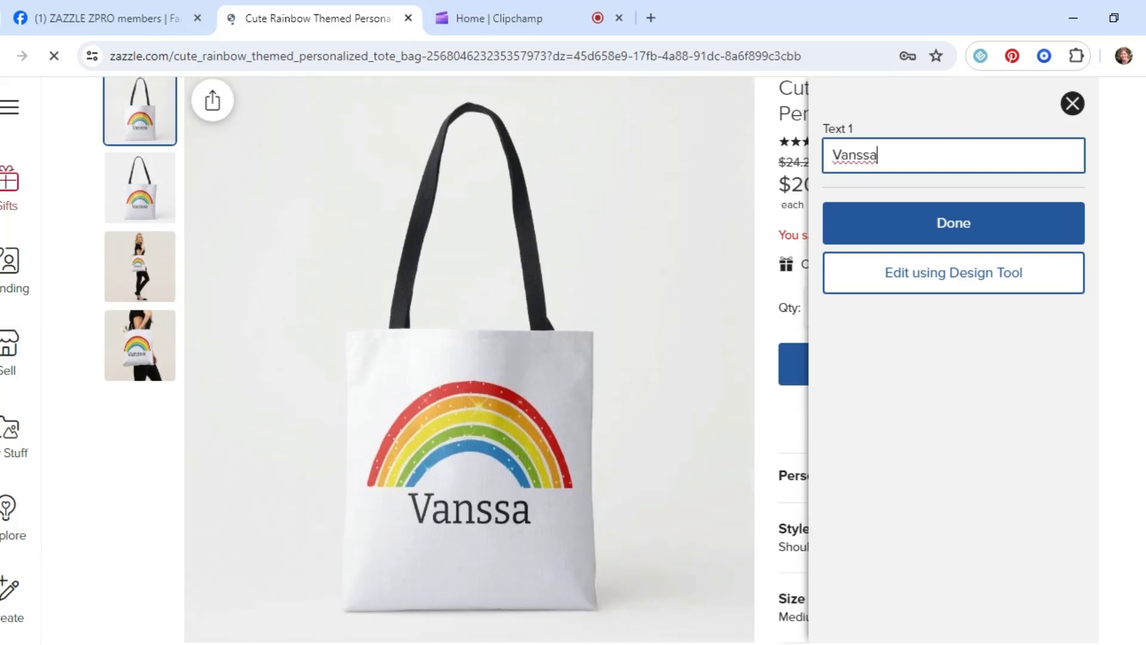
{"action": "left_click_drag", "start_coordinate": [871, 155], "coordinate": [691, 154]}
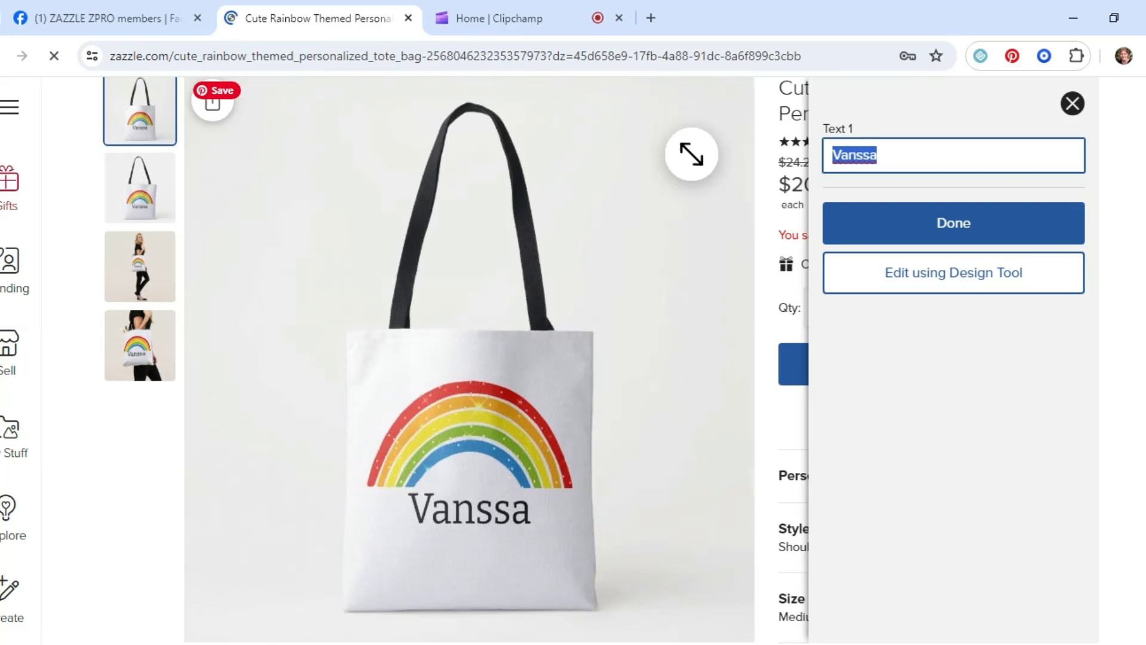
{"action": "type", "text": "V"}
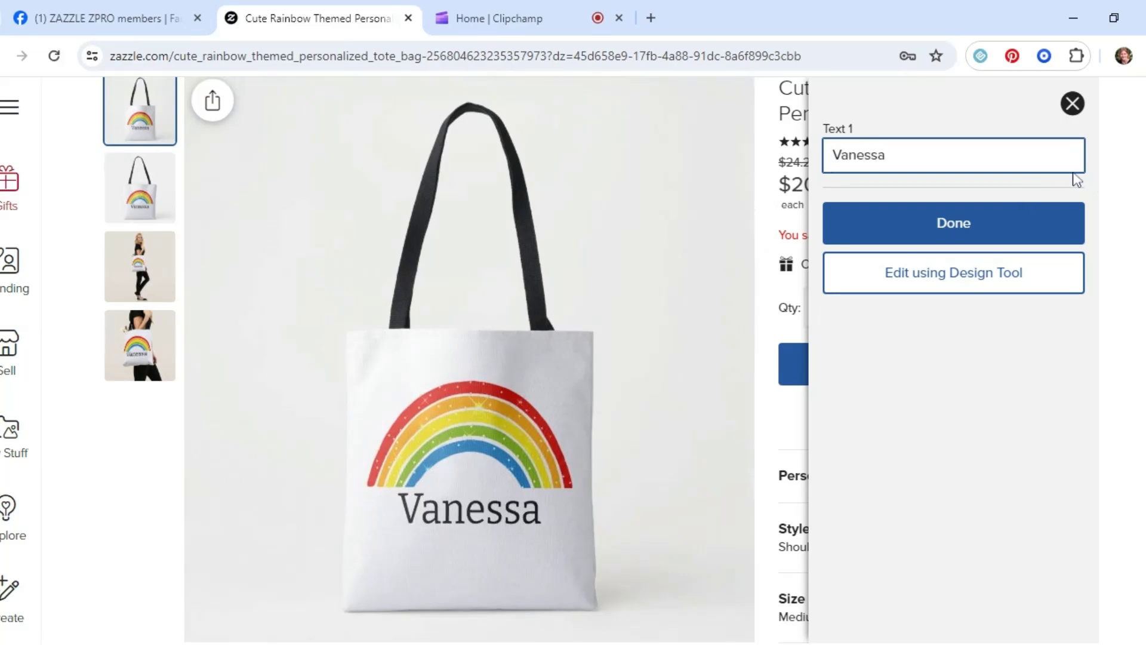
{"action": "key", "text": "ctrl+a"}
{"action": "type", "text": "J"}
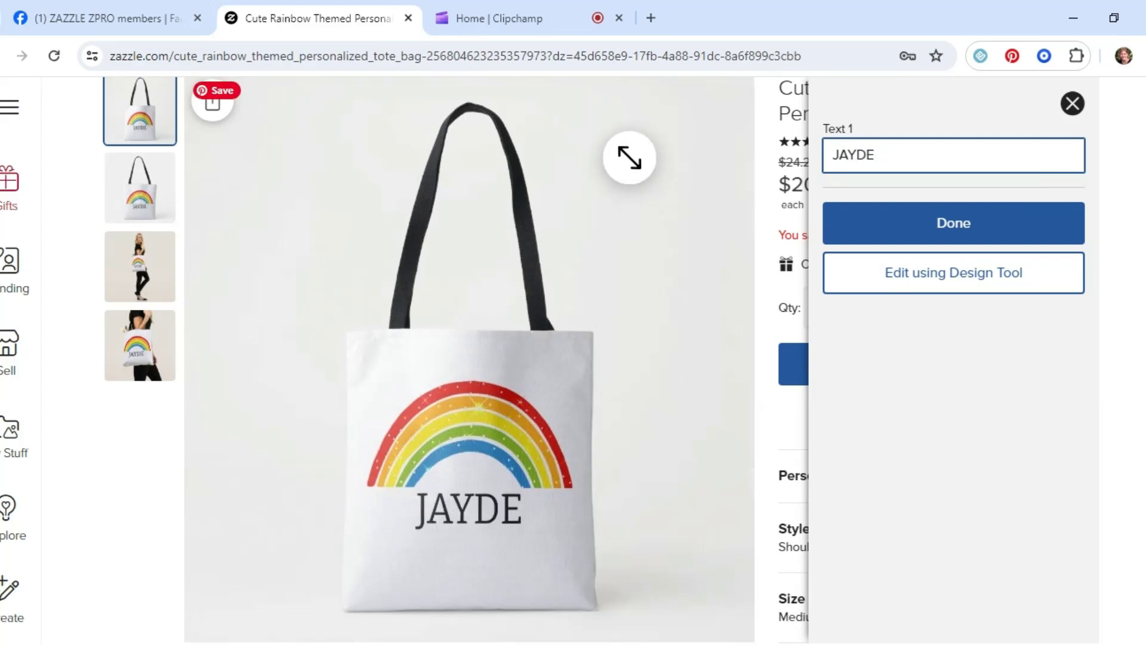
{"action": "left_click", "coordinate": [1003, 225]}
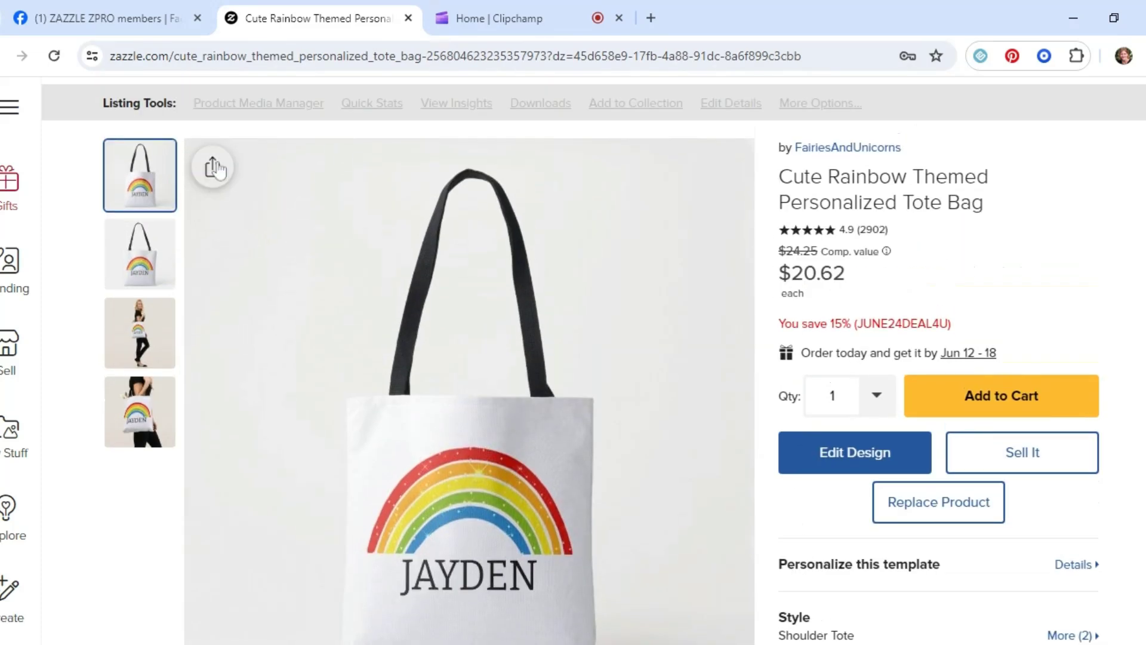
- Share the posted tote listing to Pinterest
{"action": "left_click", "coordinate": [214, 168]}
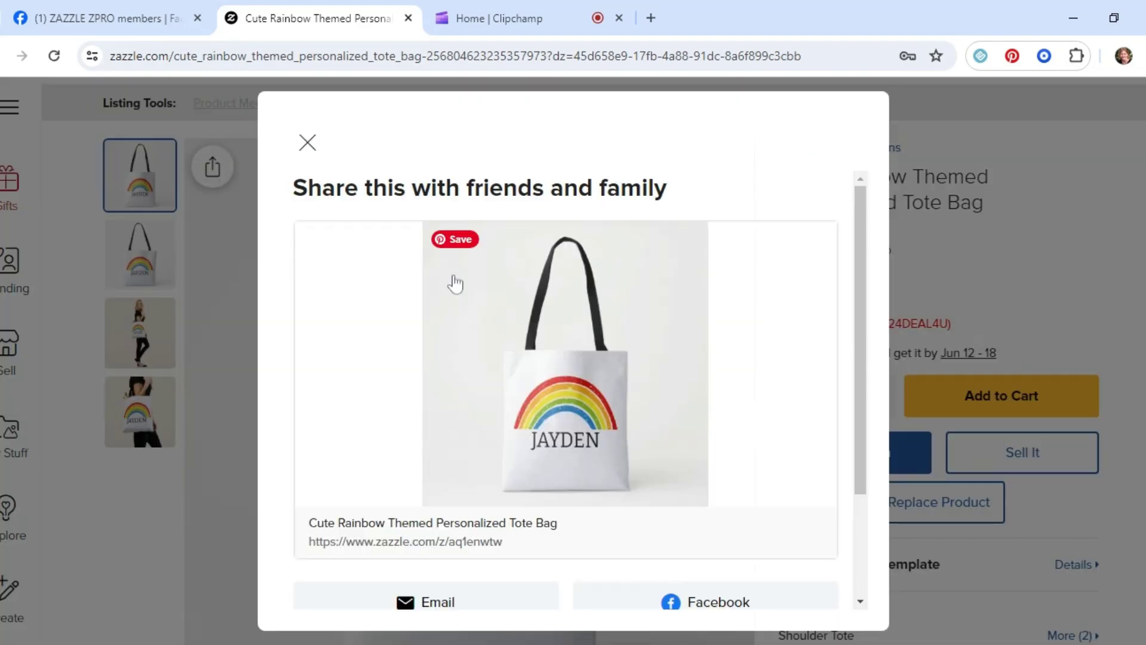
{"action": "scroll", "coordinate": [454, 282], "scroll_direction": "down", "scroll_amount": 2}
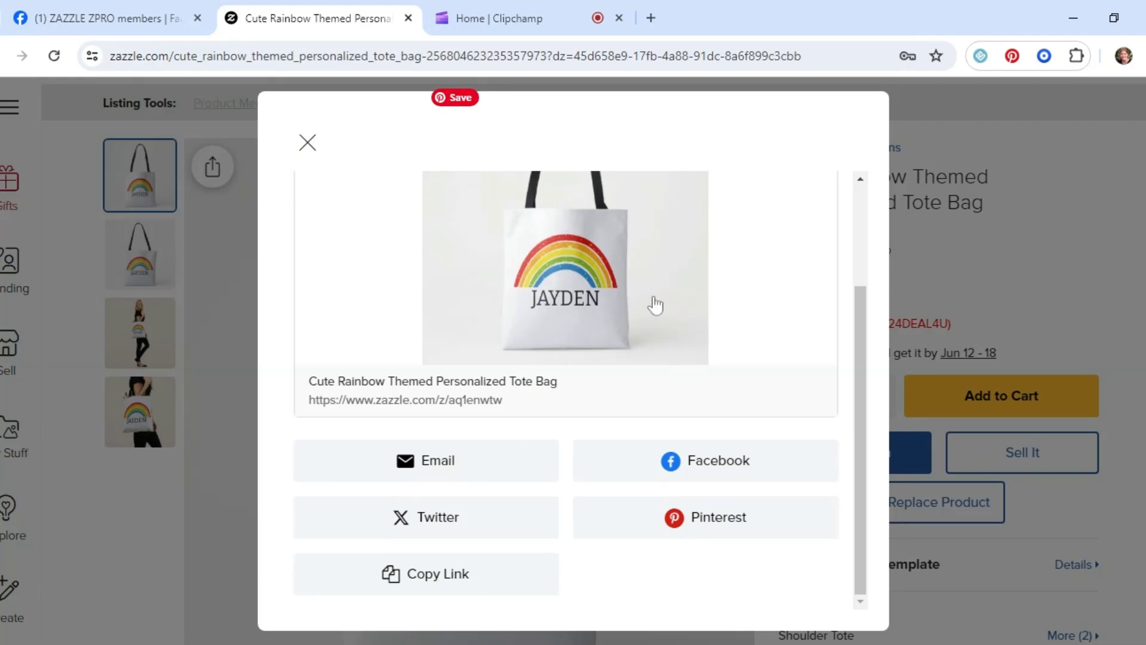
{"action": "left_click", "coordinate": [691, 523]}
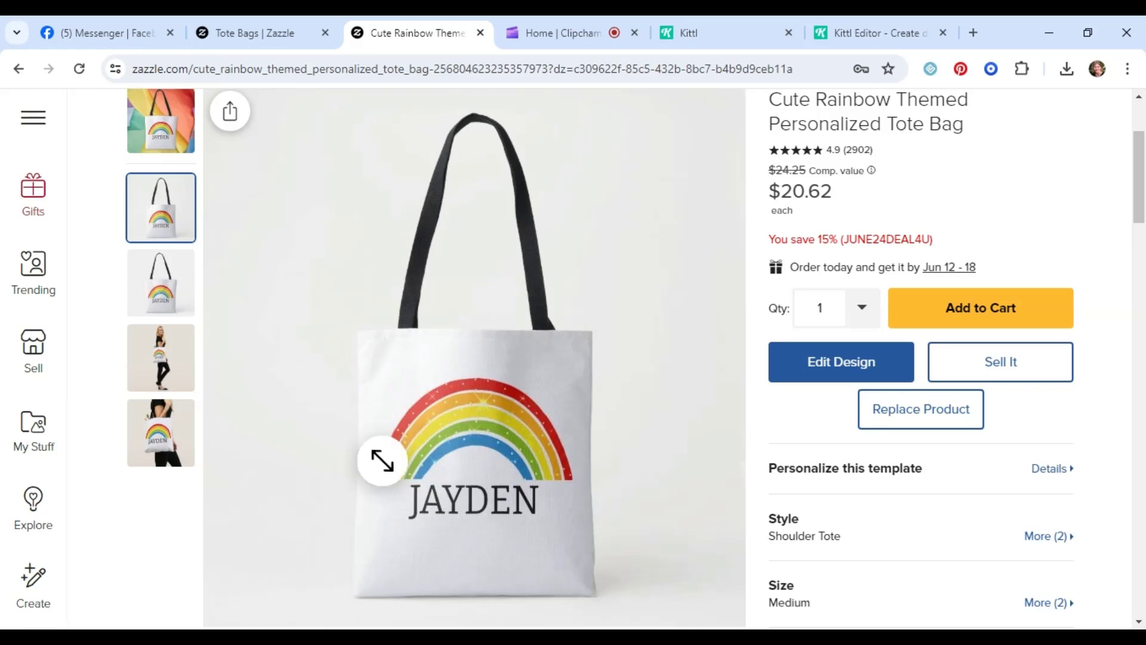
- Open the tote design for editing and give the front a black background with white name text
{"action": "scroll", "coordinate": [574, 392], "scroll_direction": "down", "scroll_amount": 1}
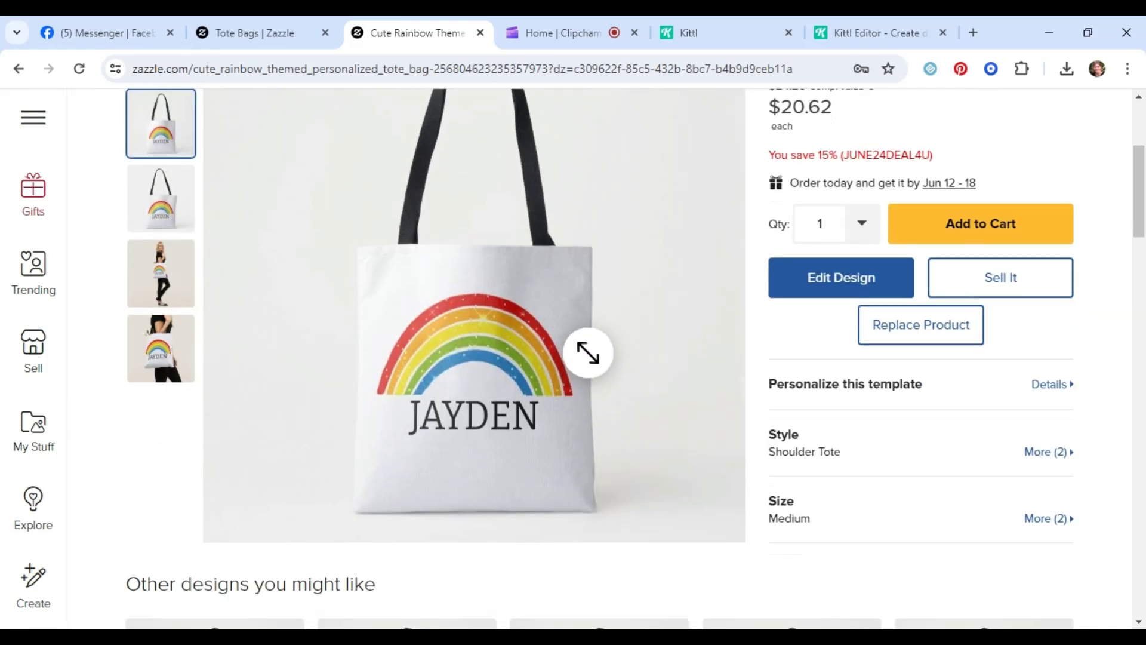
{"action": "left_click", "coordinate": [825, 285]}
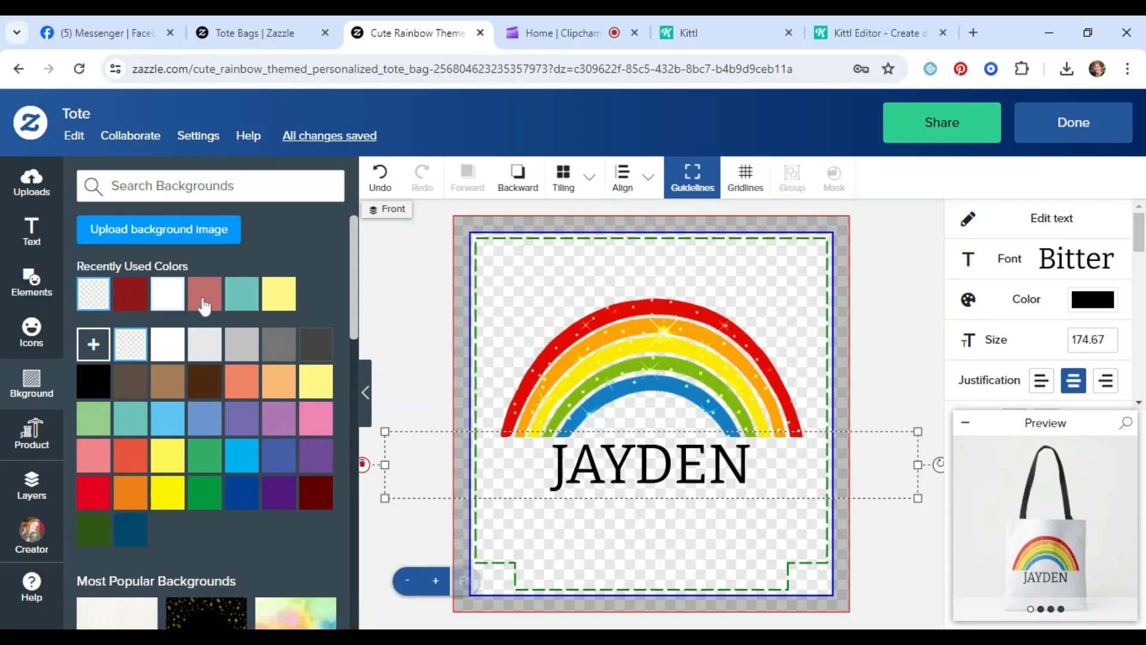
{"action": "left_click", "coordinate": [97, 388]}
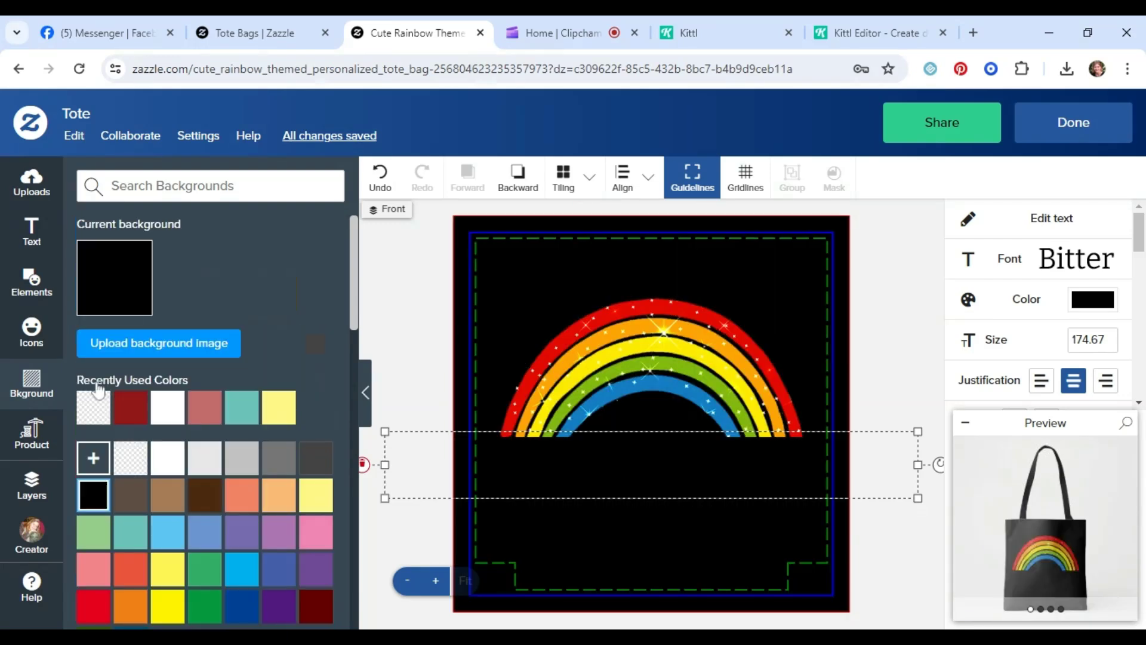
{"action": "left_click", "coordinate": [1092, 299]}
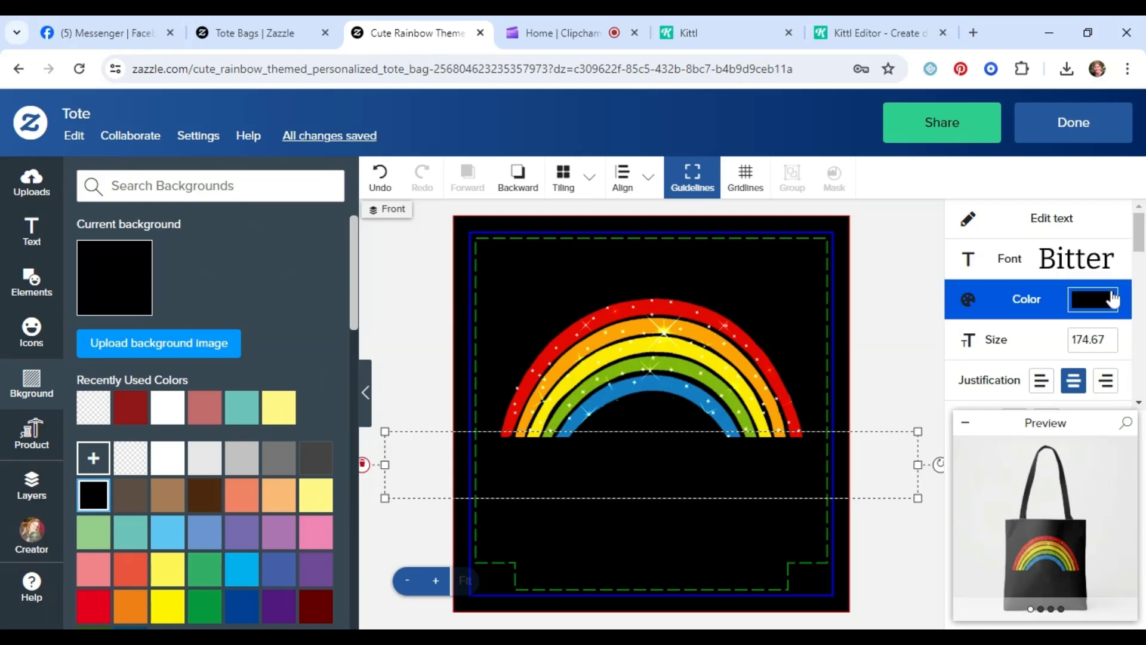
- Give the tote's back a black background with white name text, and finish editing the design
{"action": "left_click", "coordinate": [36, 502]}
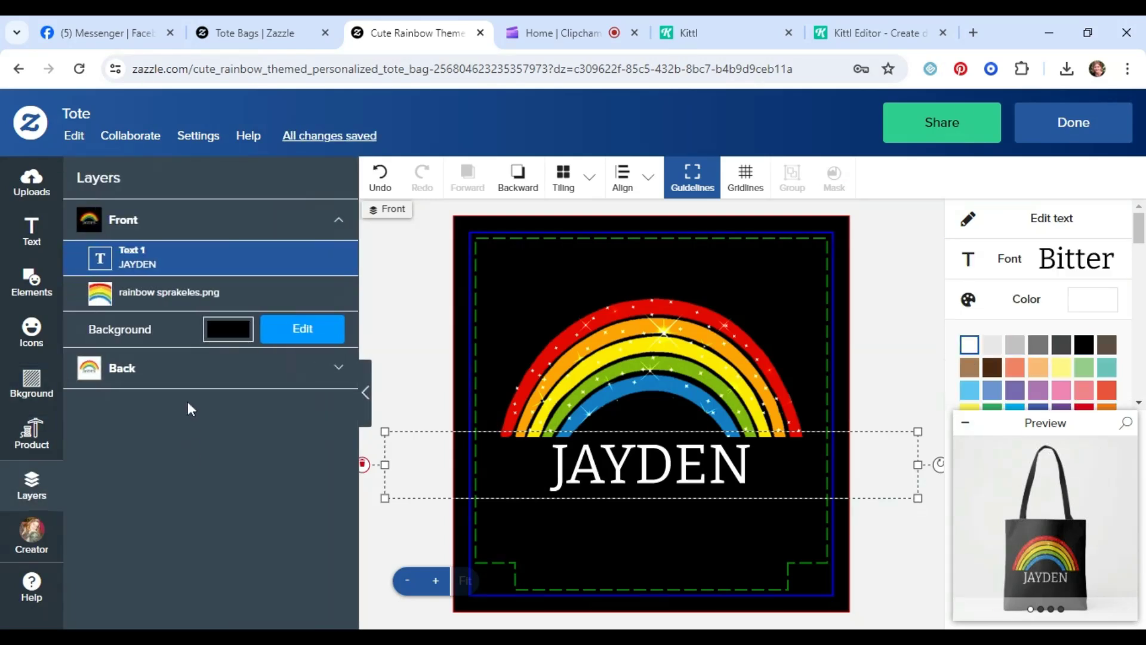
{"action": "left_click", "coordinate": [197, 368]}
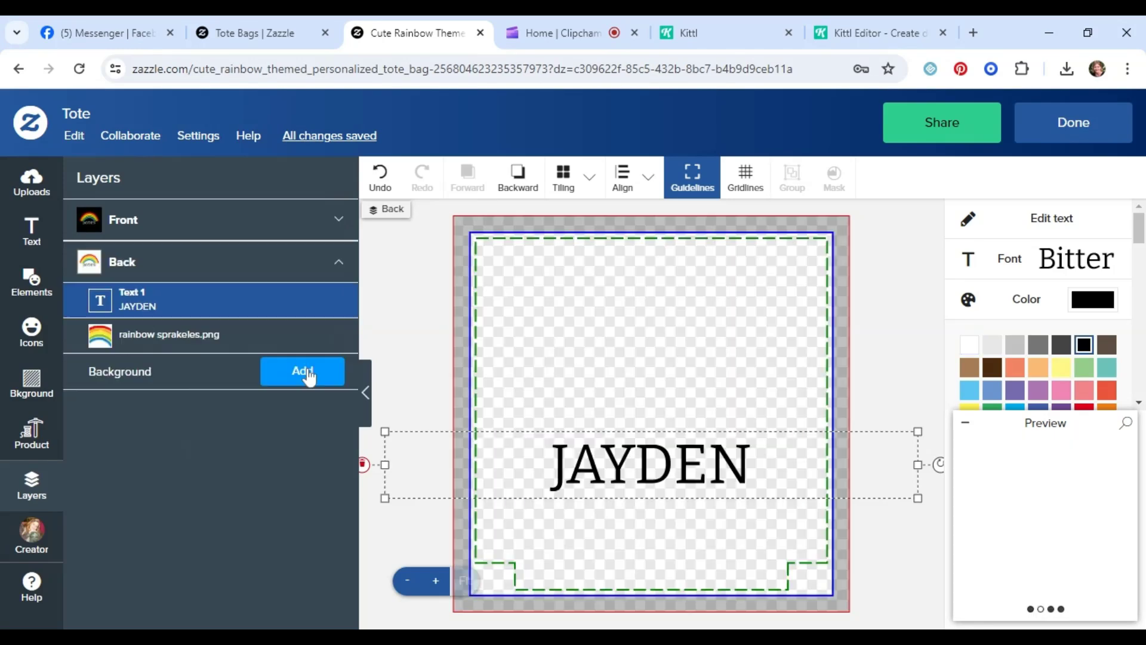
{"action": "left_click", "coordinate": [274, 380]}
{"action": "left_click", "coordinate": [99, 385]}
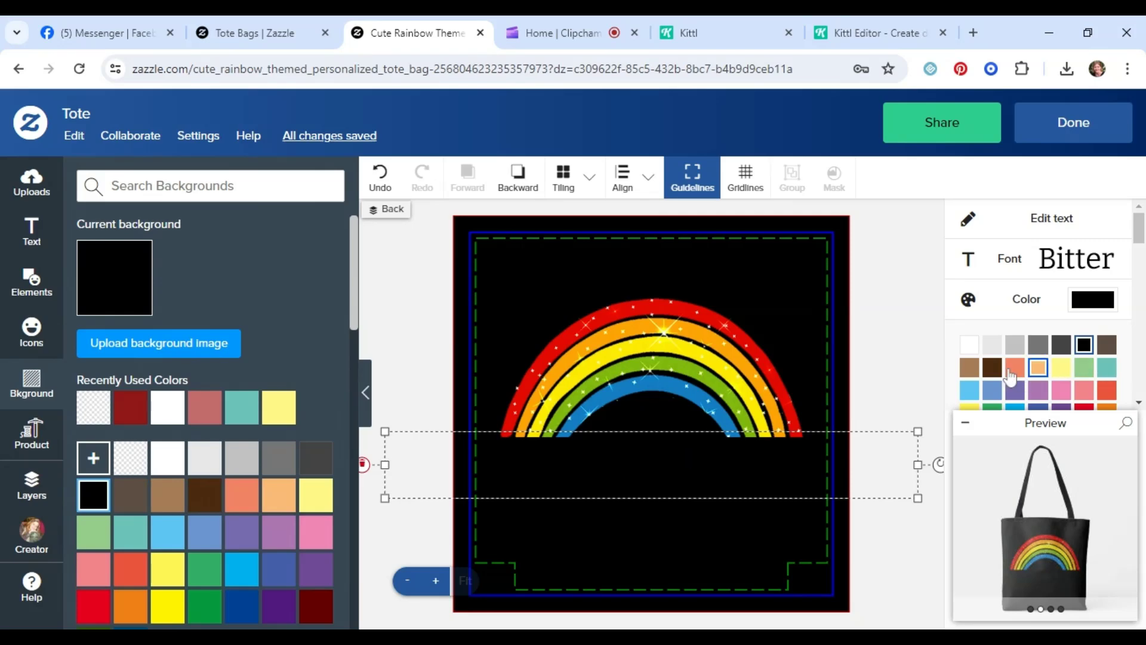
{"action": "left_click", "coordinate": [970, 344]}
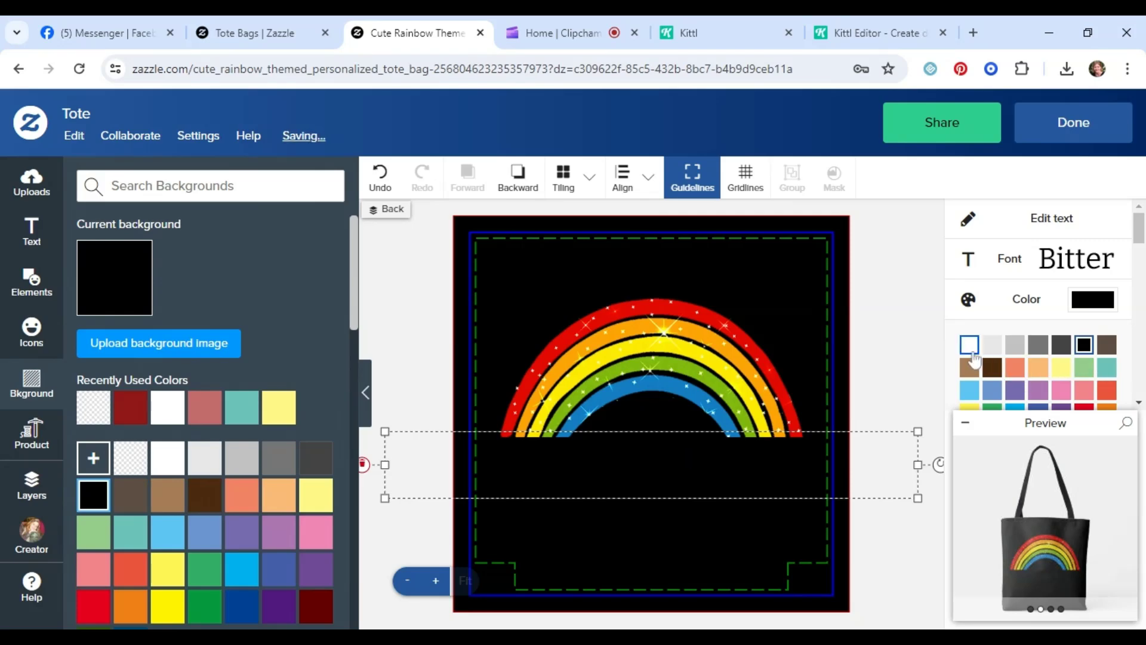
{"action": "left_click", "coordinate": [1070, 133]}
- Put the black tote up for sale with the existing listing details, accepting the publishing rights statement and user agreement
{"action": "scroll", "coordinate": [513, 108], "scroll_direction": "down", "scroll_amount": 1}
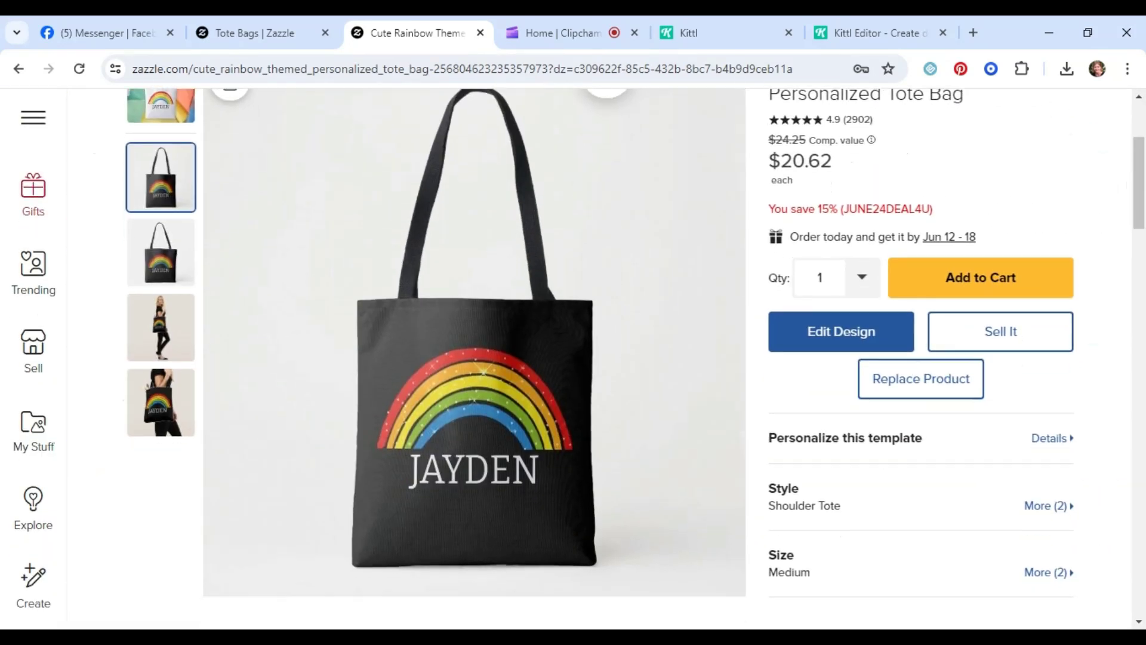
{"action": "left_click", "coordinate": [1032, 284]}
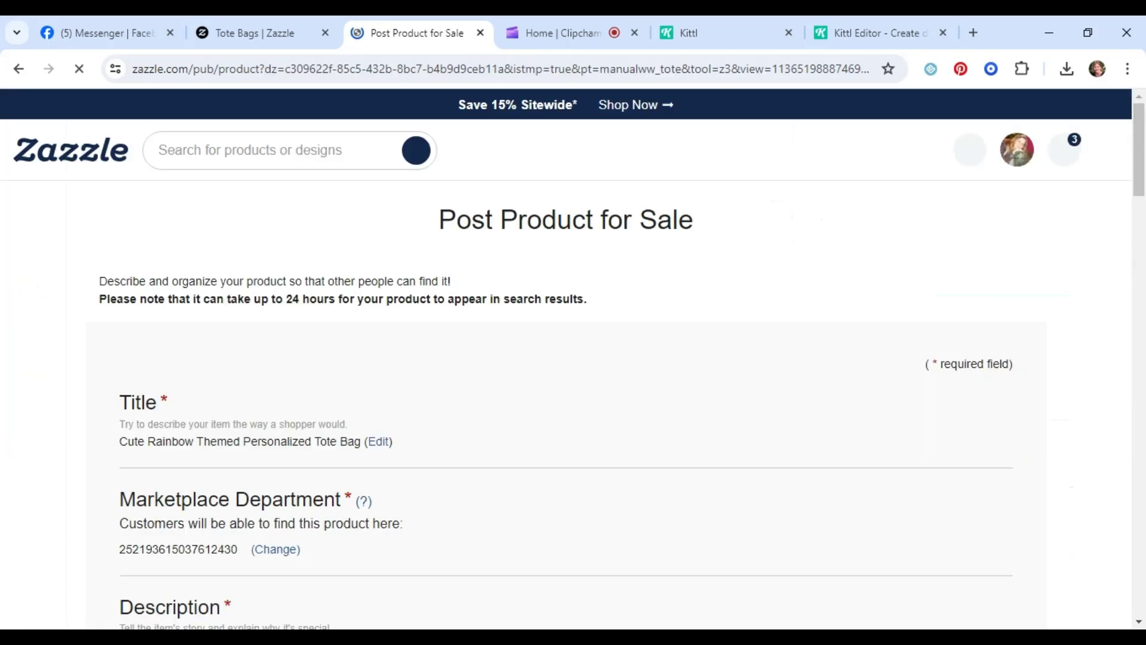
{"action": "scroll", "coordinate": [338, 358], "scroll_direction": "down", "scroll_amount": 3}
{"action": "scroll", "coordinate": [339, 360], "scroll_direction": "down", "scroll_amount": 10}
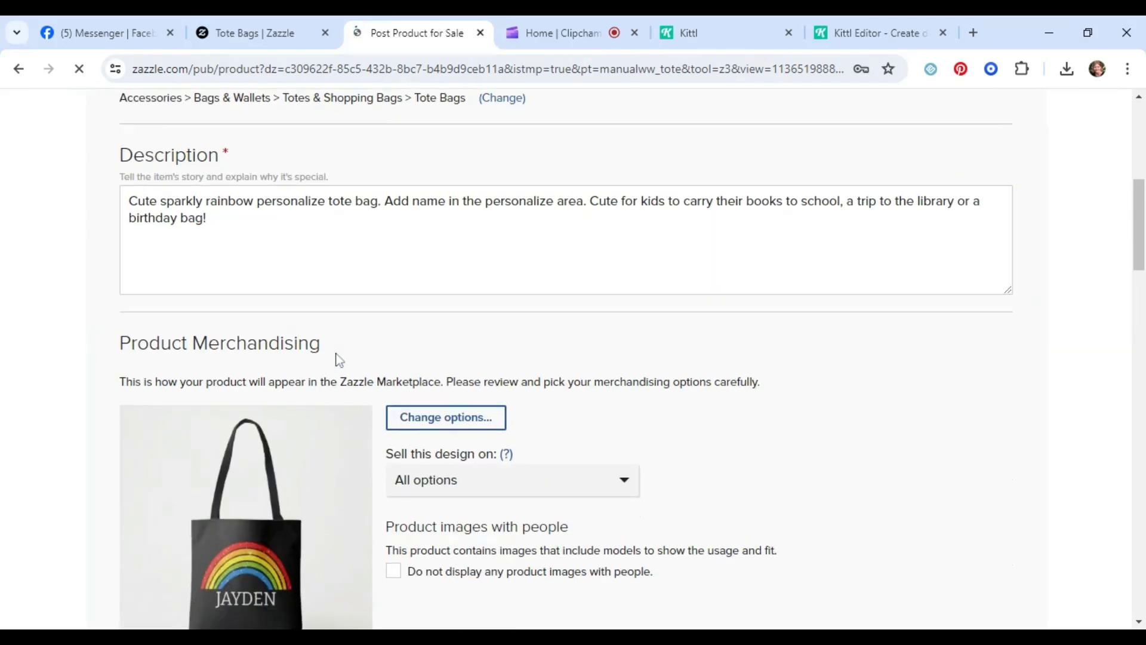
{"action": "scroll", "coordinate": [339, 360], "scroll_direction": "down", "scroll_amount": 15}
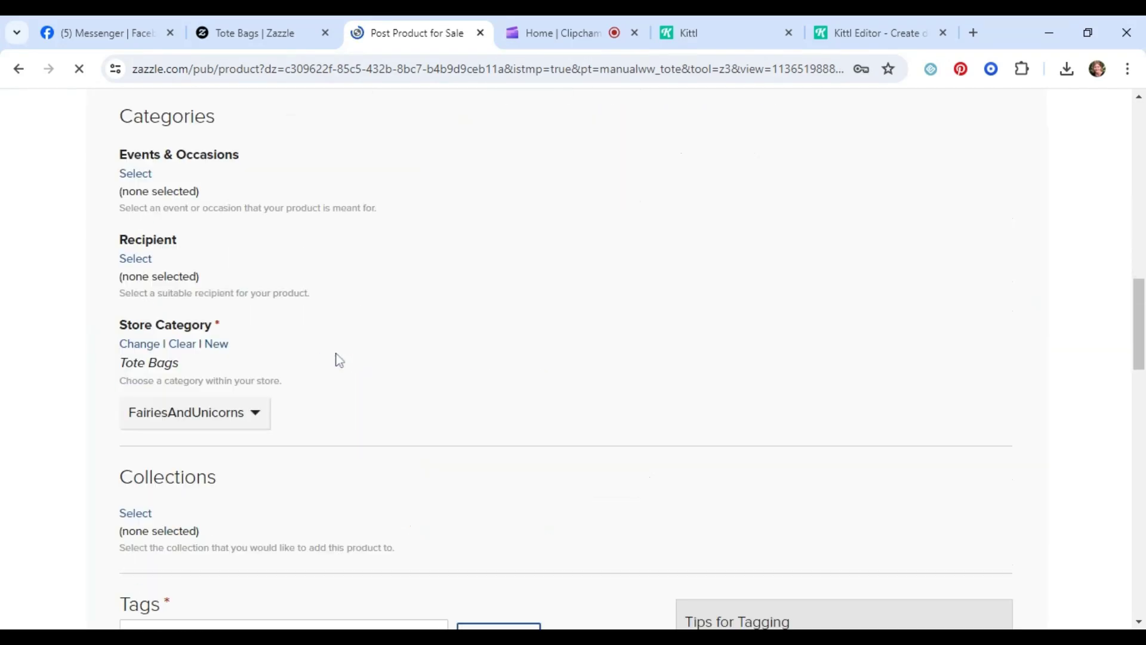
{"action": "scroll", "coordinate": [339, 360], "scroll_direction": "down", "scroll_amount": 2}
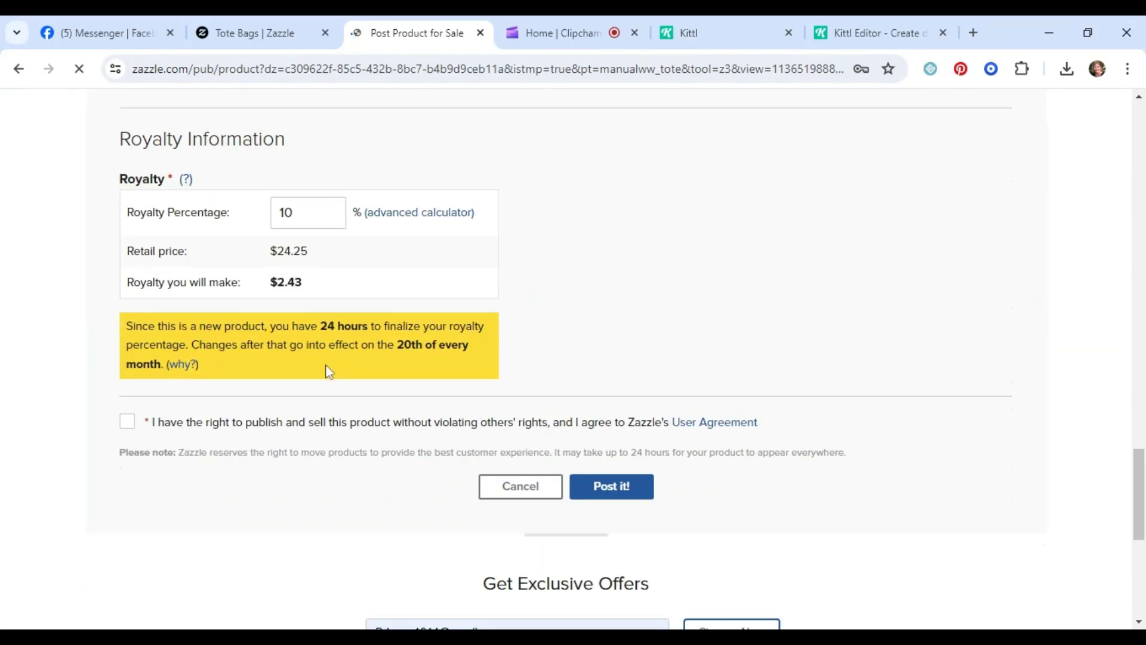
{"action": "left_click", "coordinate": [287, 424]}
{"action": "left_click", "coordinate": [602, 481]}
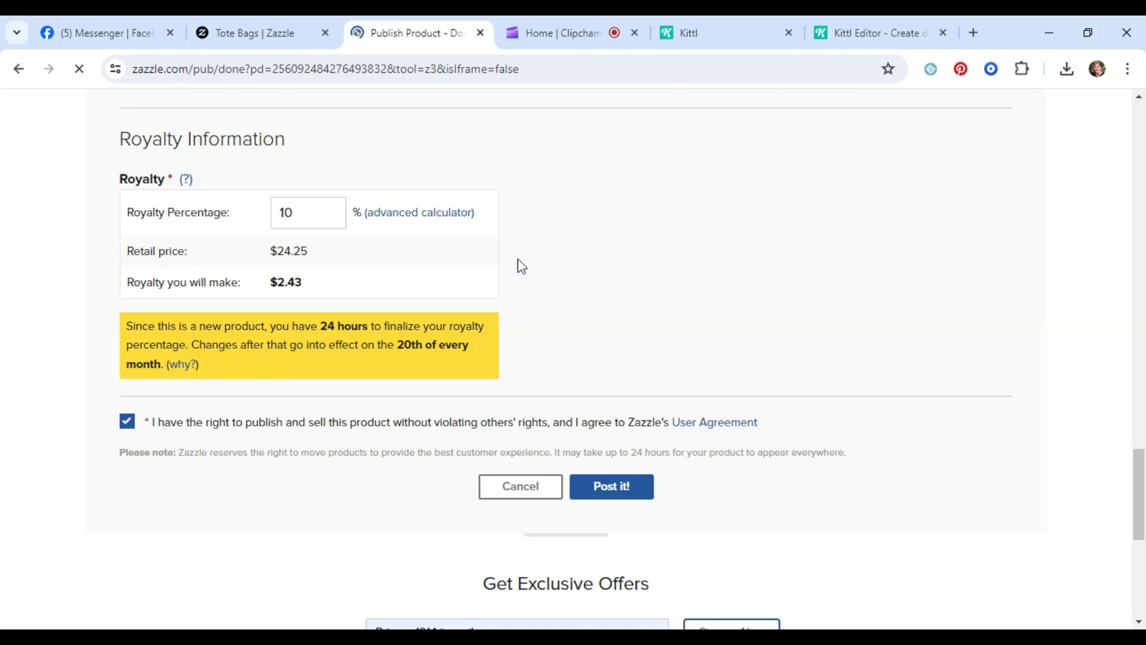
- Open the newly posted black tote's design and give the front a light yellow background with black name text
{"action": "scroll", "coordinate": [160, 409], "scroll_direction": "down", "scroll_amount": 3}
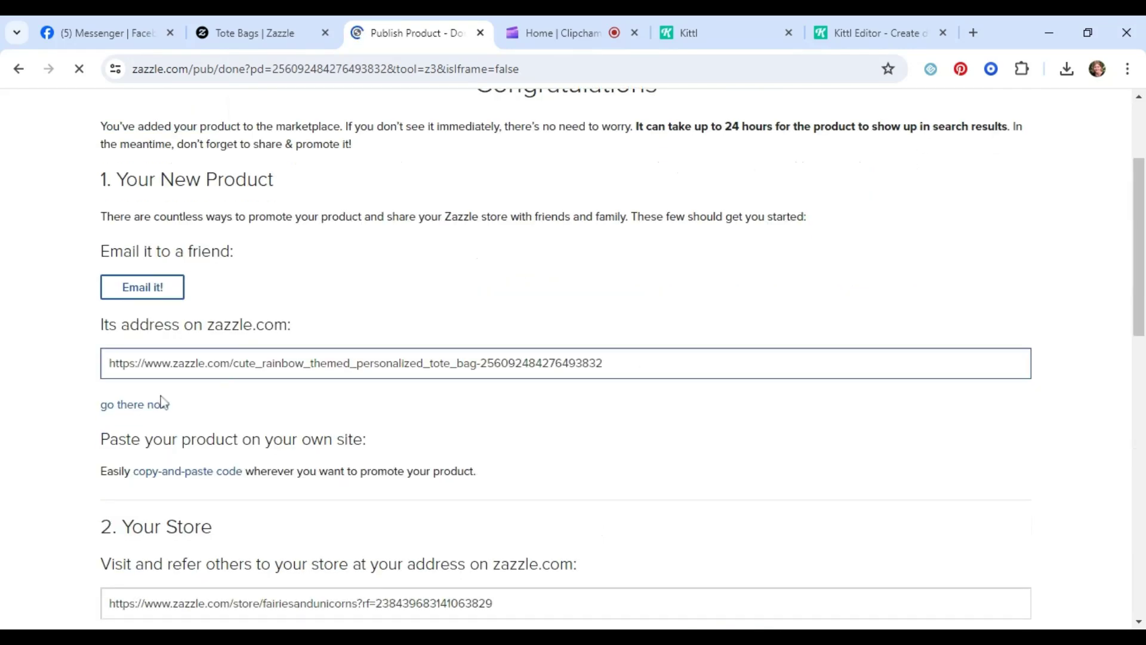
{"action": "left_click", "coordinate": [128, 406]}
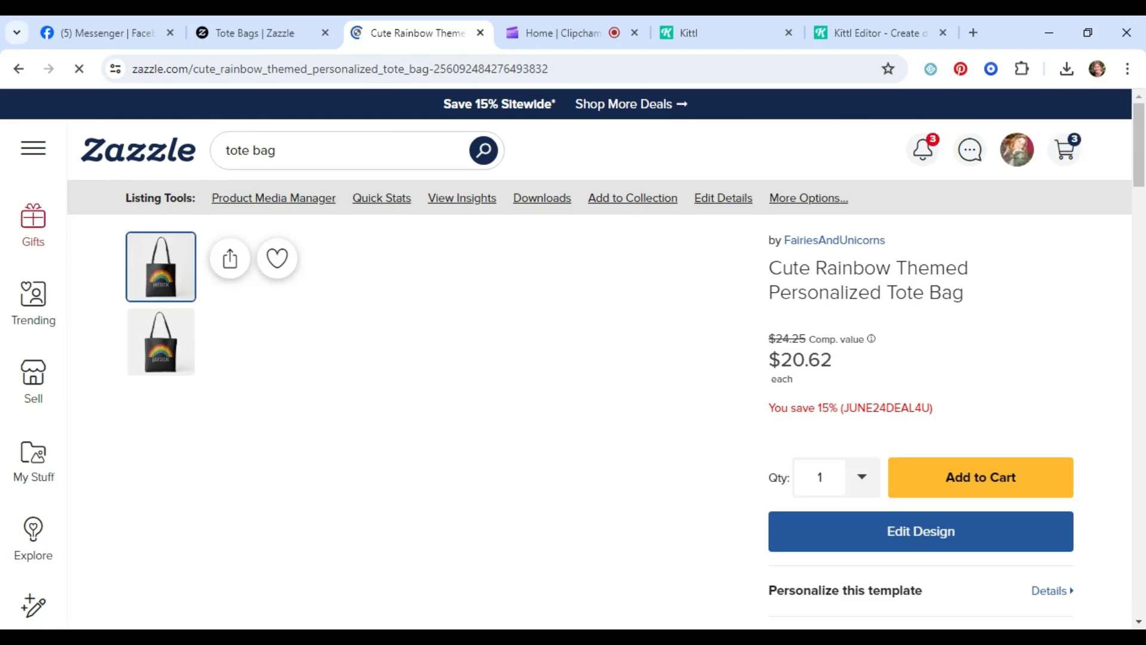
{"action": "scroll", "coordinate": [573, 358], "scroll_direction": "down", "scroll_amount": 3}
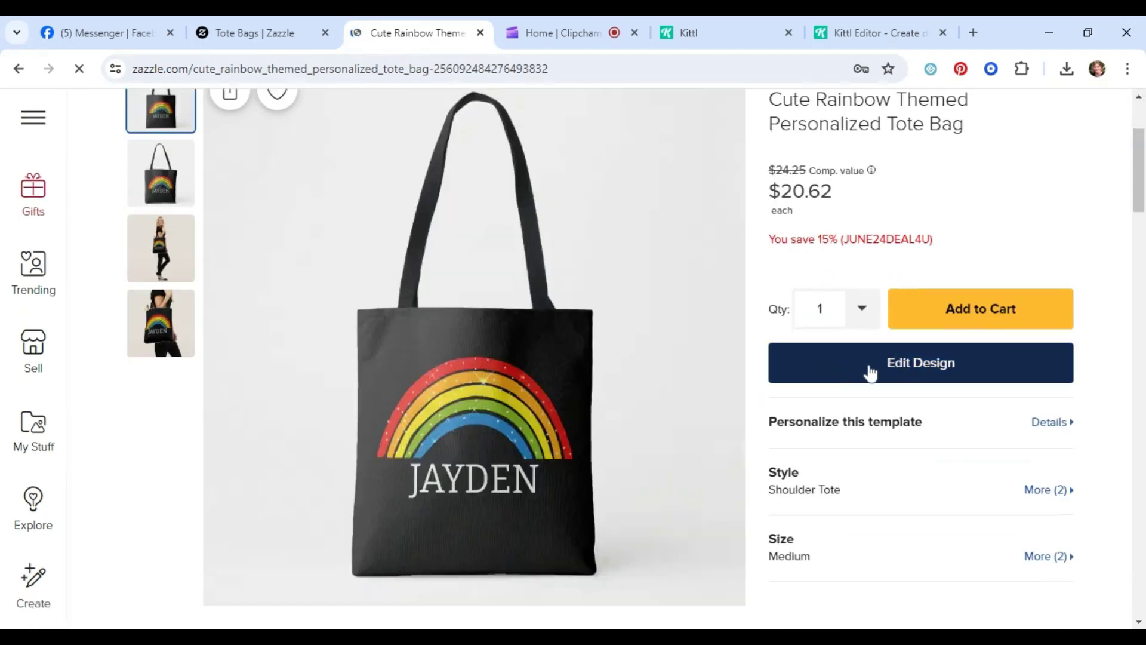
{"action": "left_click", "coordinate": [870, 372]}
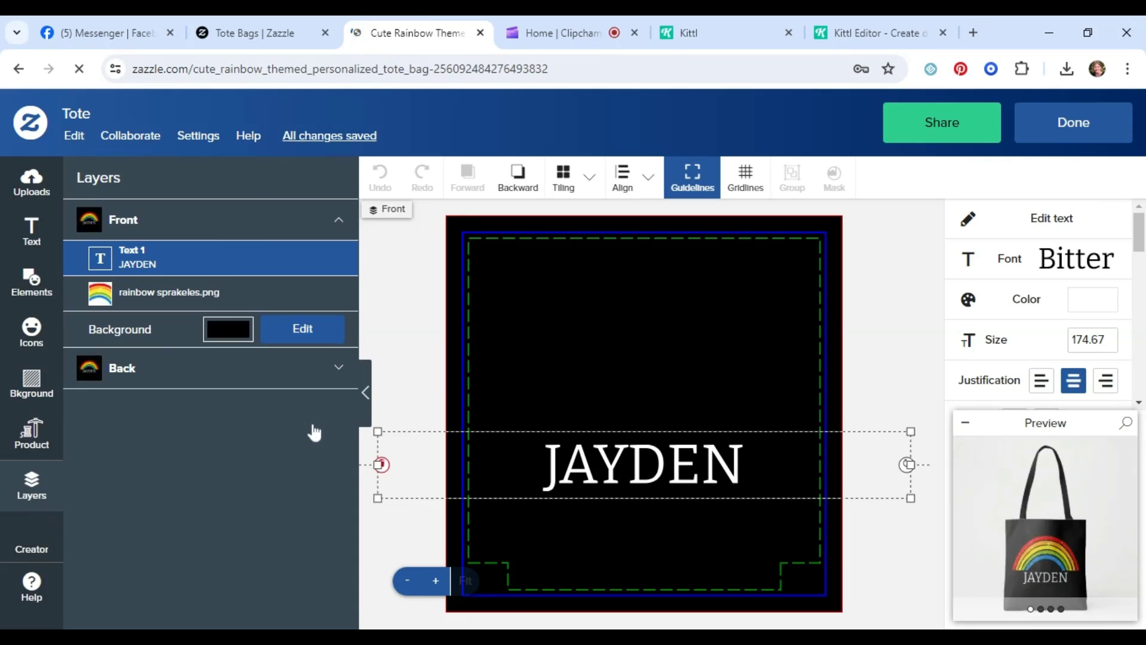
{"action": "scroll", "coordinate": [223, 481], "scroll_direction": "down", "scroll_amount": 3}
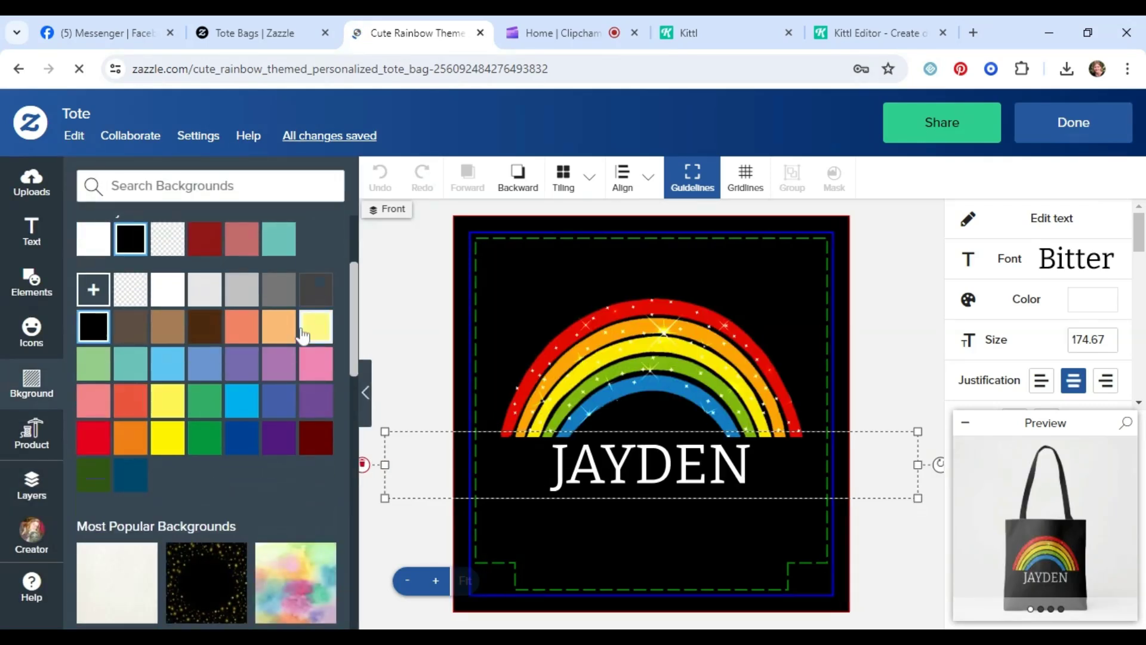
{"action": "left_click", "coordinate": [304, 333]}
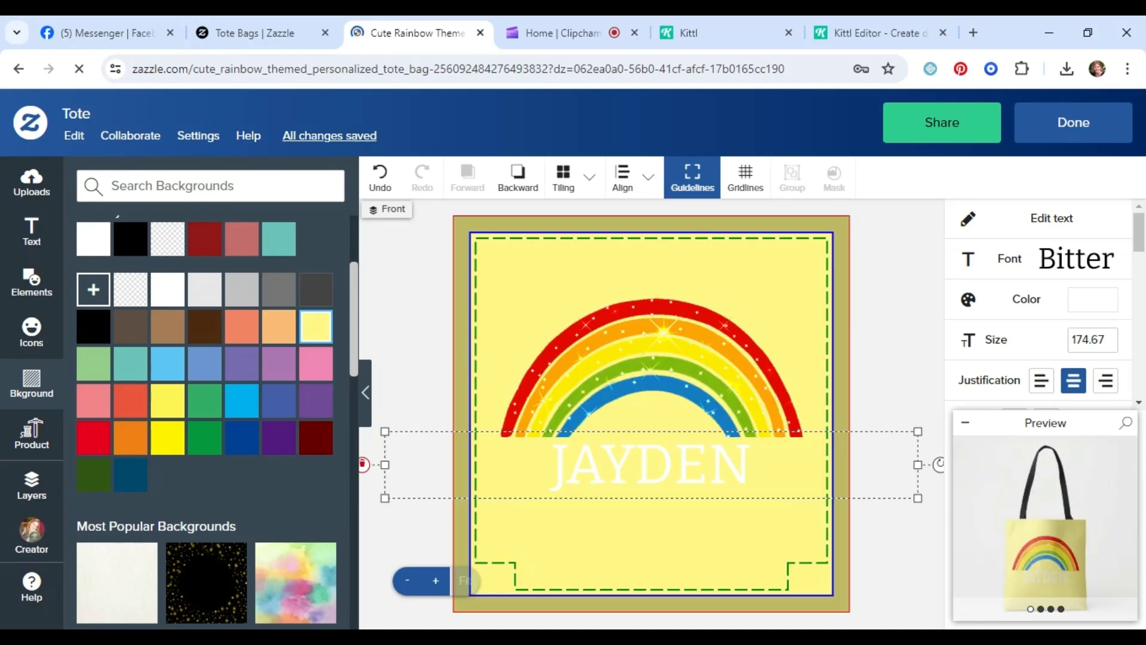
{"action": "left_click", "coordinate": [1066, 301]}
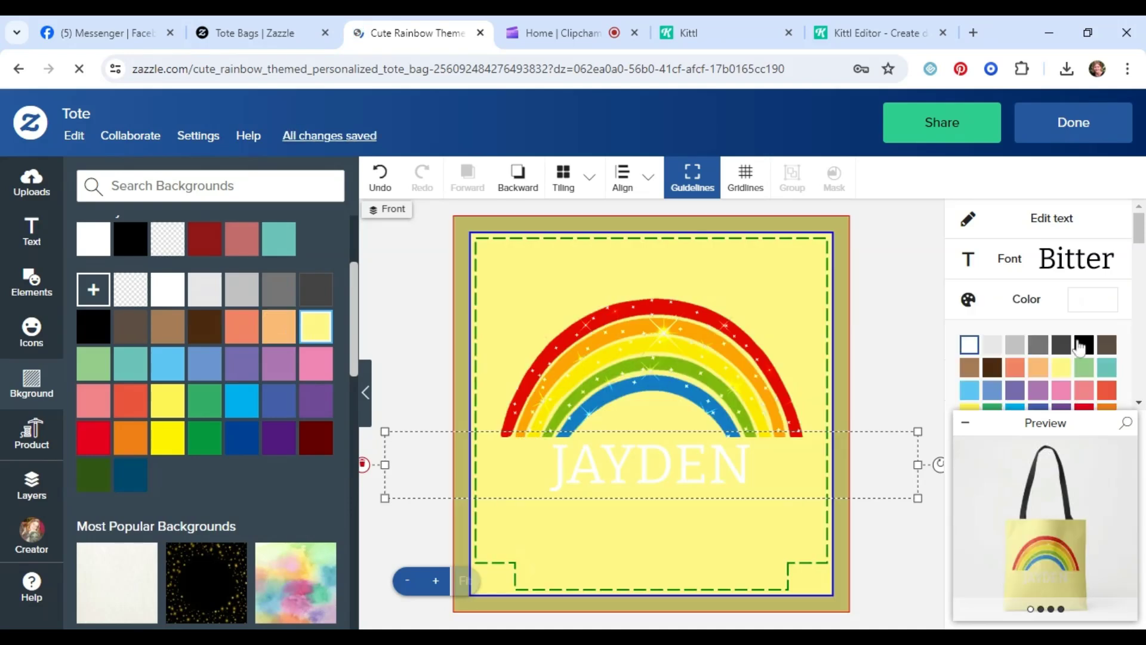
{"action": "left_click", "coordinate": [1083, 345]}
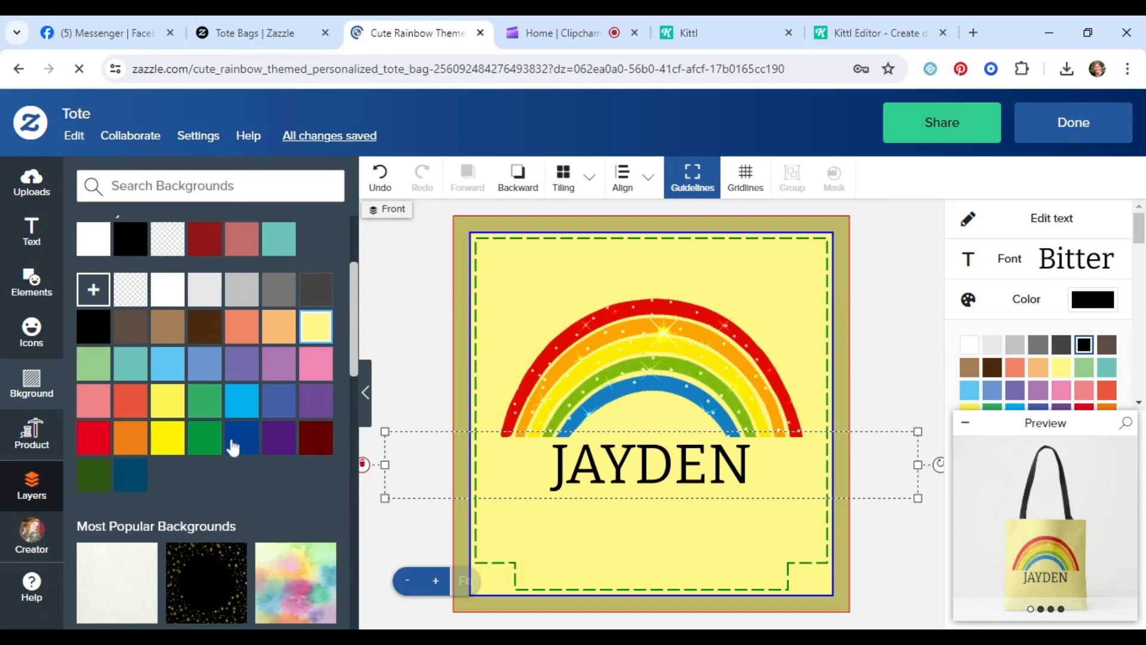
- Give the tote's back black name text and a light yellow background, and finish editing the design
{"action": "left_click", "coordinate": [31, 487]}
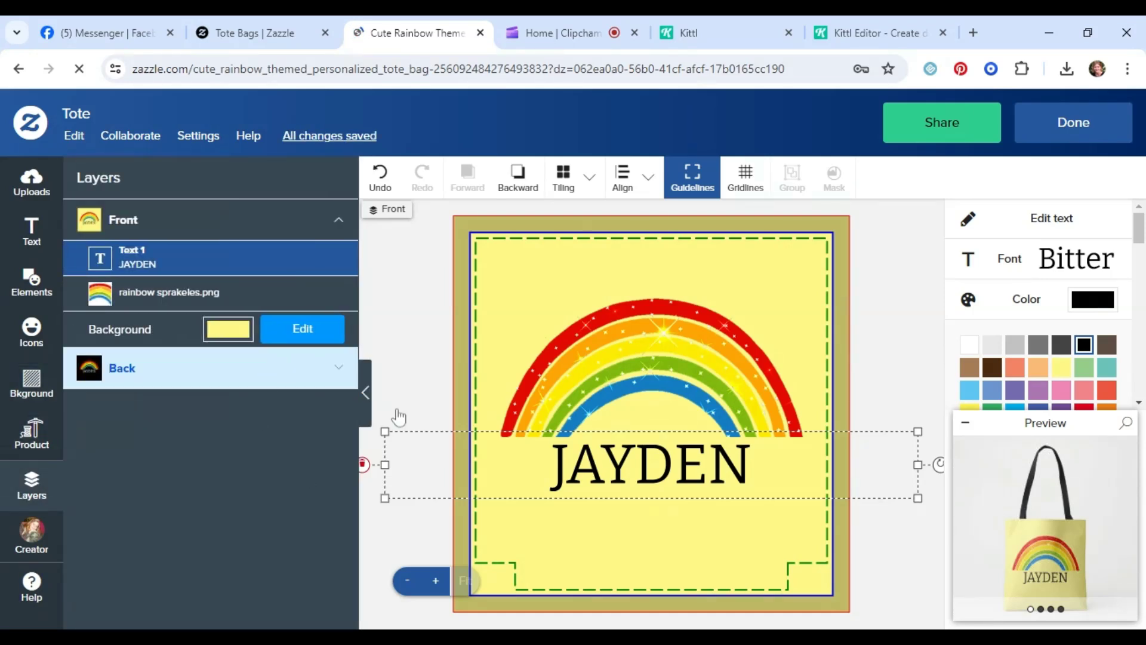
{"action": "left_click", "coordinate": [322, 368]}
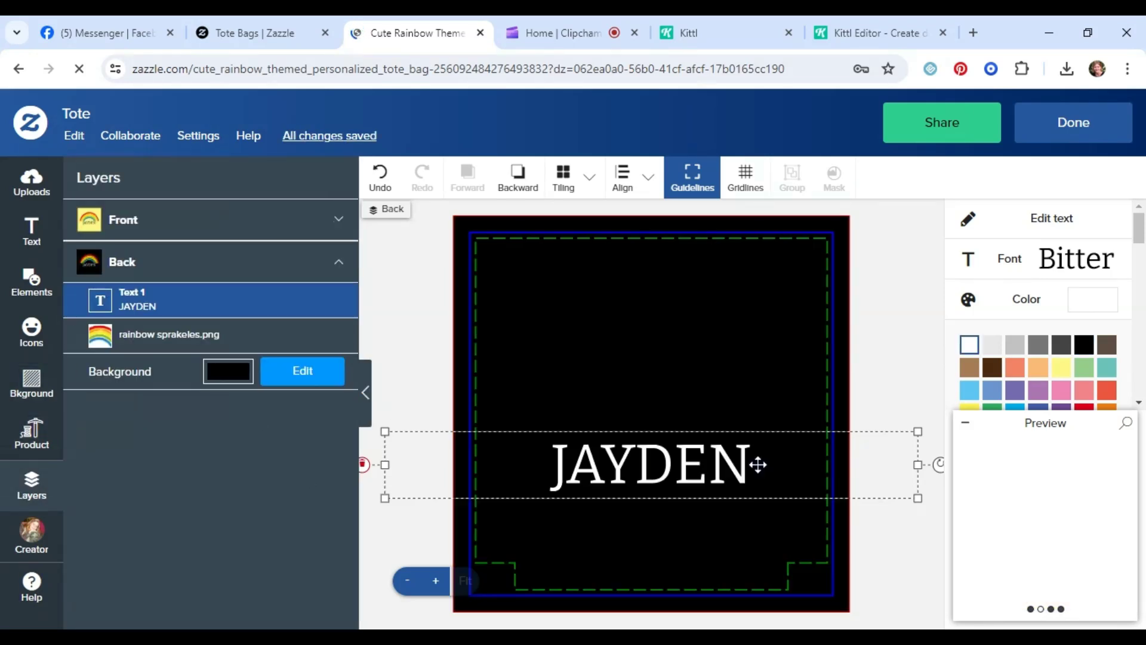
{"action": "left_click", "coordinate": [1084, 345]}
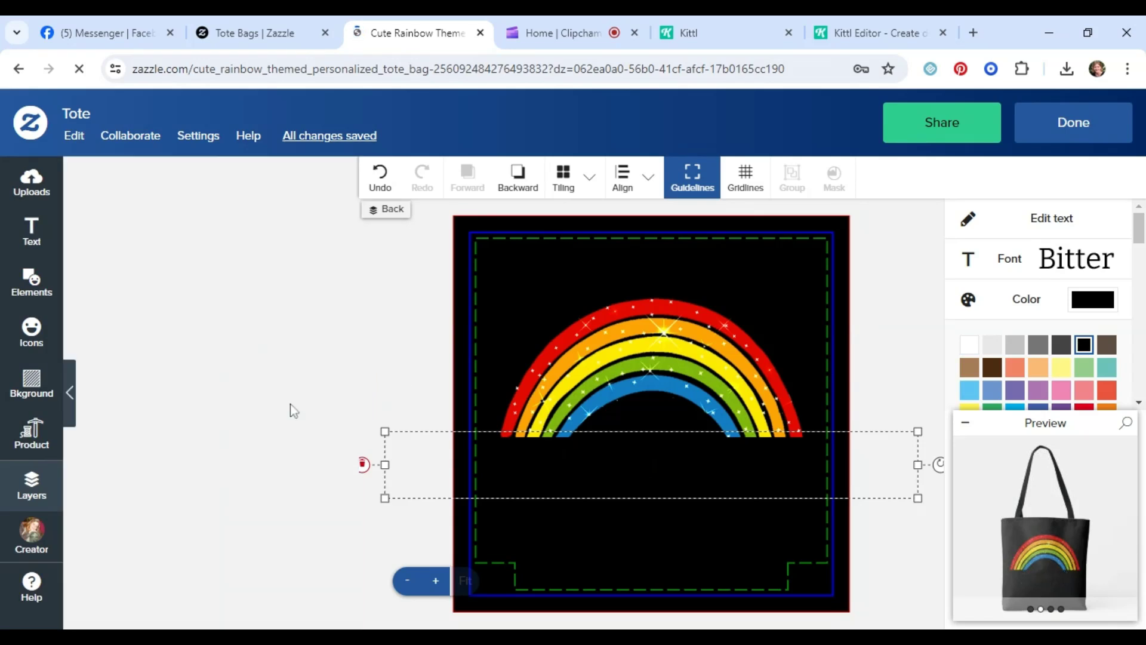
{"action": "left_click", "coordinate": [308, 495]}
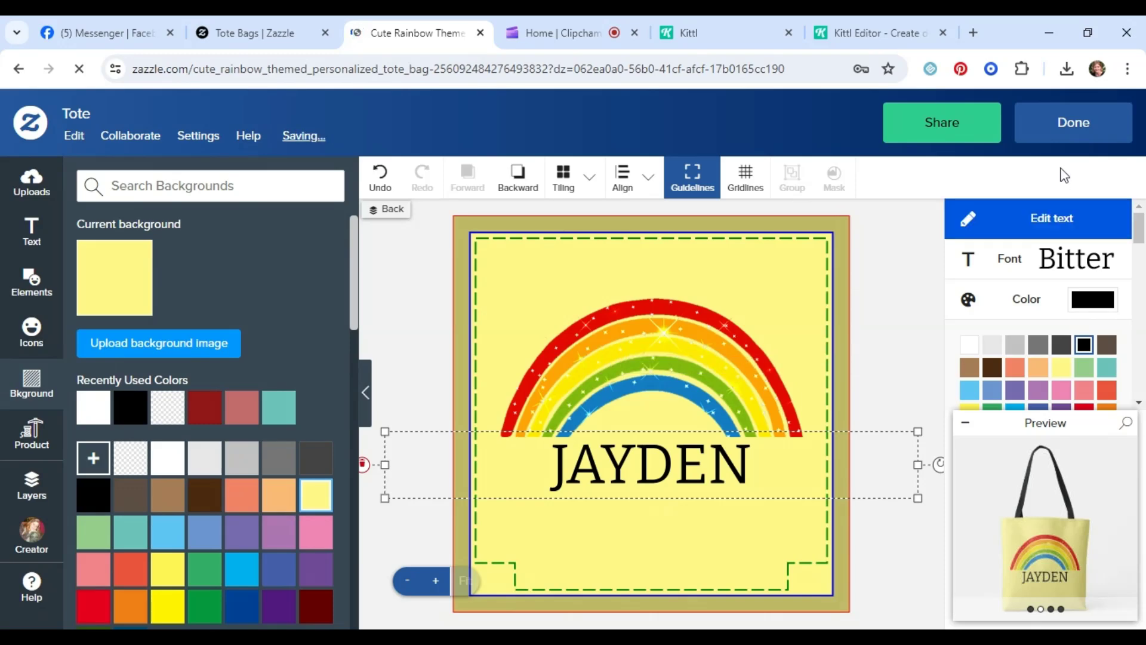
{"action": "left_click", "coordinate": [1069, 132]}
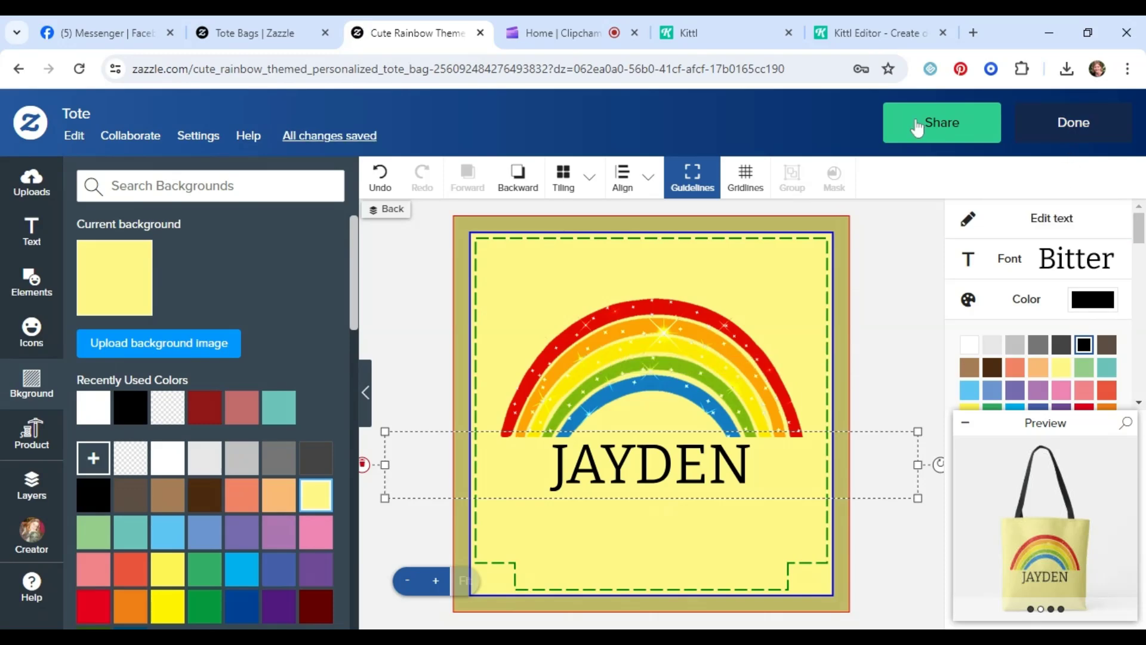
- Put the light yellow tote up for sale with the existing listing details, accepting the publishing rights statement and user agreement
{"action": "scroll", "coordinate": [529, 325], "scroll_direction": "down", "scroll_amount": 2}
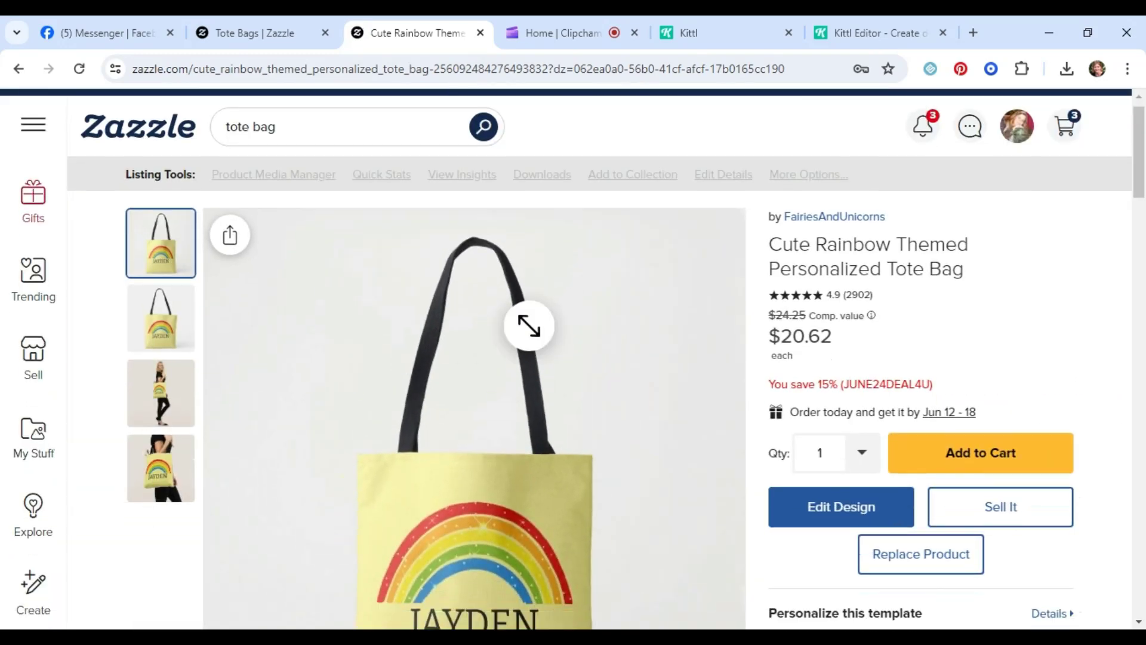
{"action": "left_click", "coordinate": [990, 379]}
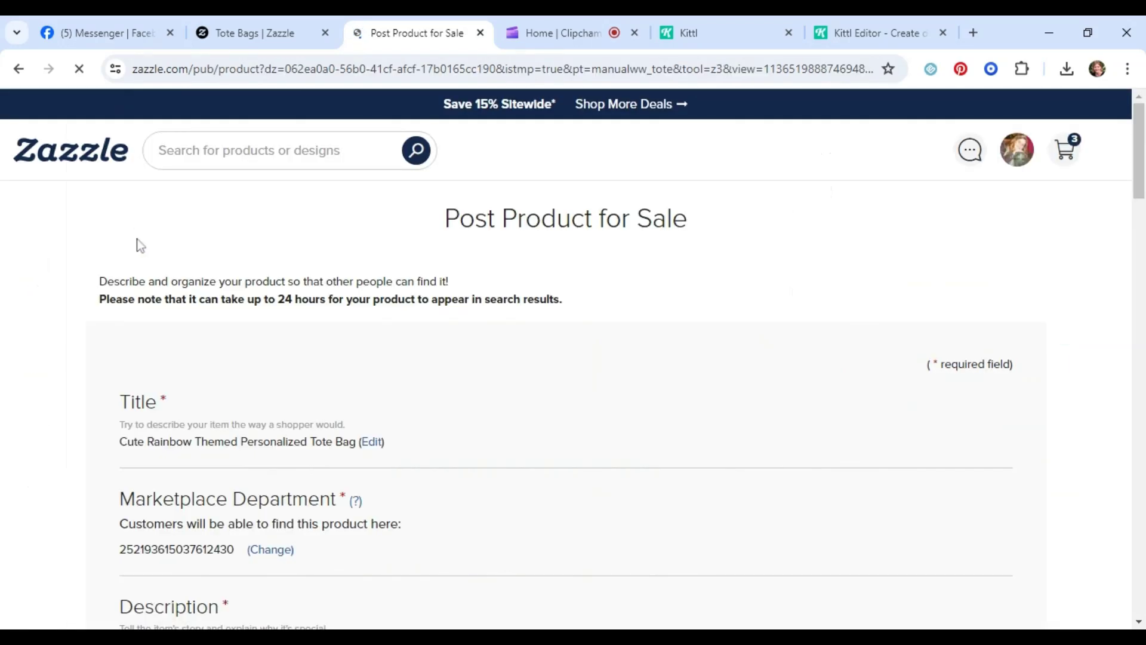
{"action": "scroll", "coordinate": [141, 263], "scroll_direction": "down", "scroll_amount": 5}
{"action": "scroll", "coordinate": [142, 269], "scroll_direction": "down", "scroll_amount": 15}
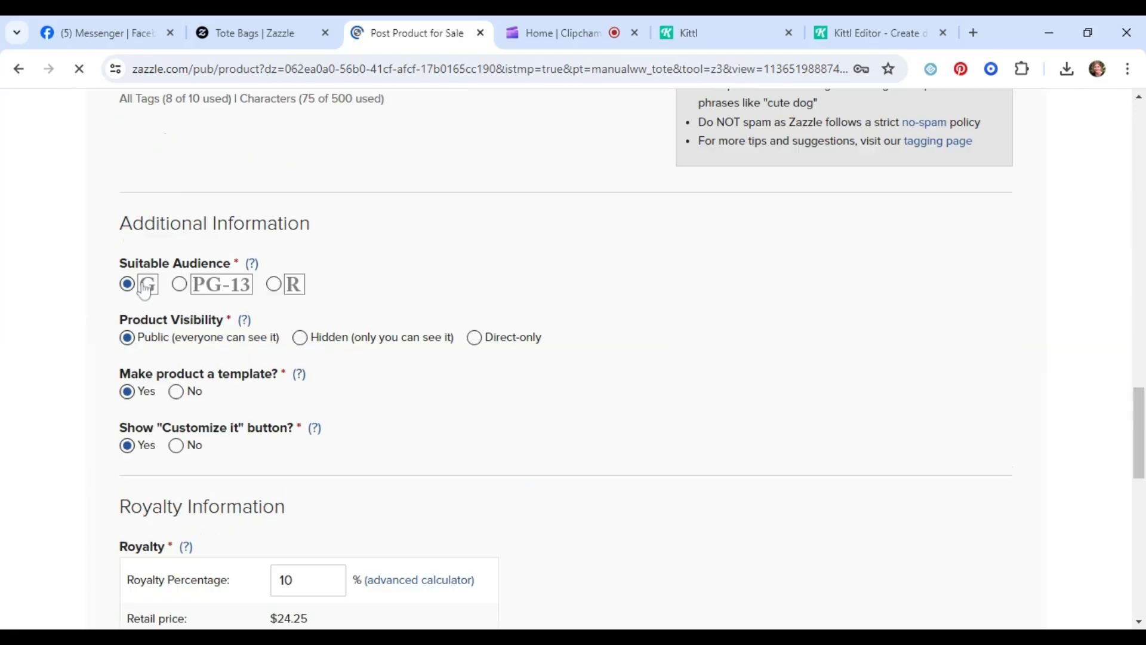
{"action": "scroll", "coordinate": [145, 289], "scroll_direction": "down", "scroll_amount": 8}
{"action": "left_click_drag", "start_coordinate": [177, 285], "coordinate": [185, 284]}
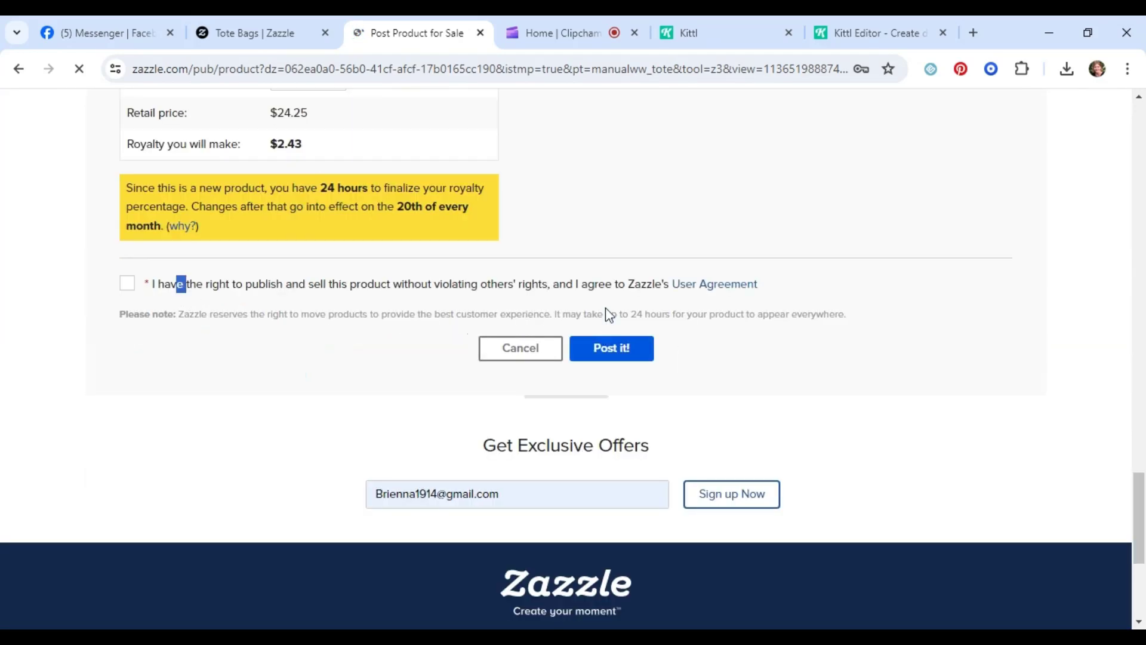
{"action": "left_click", "coordinate": [608, 283]}
{"action": "left_click", "coordinate": [601, 356]}
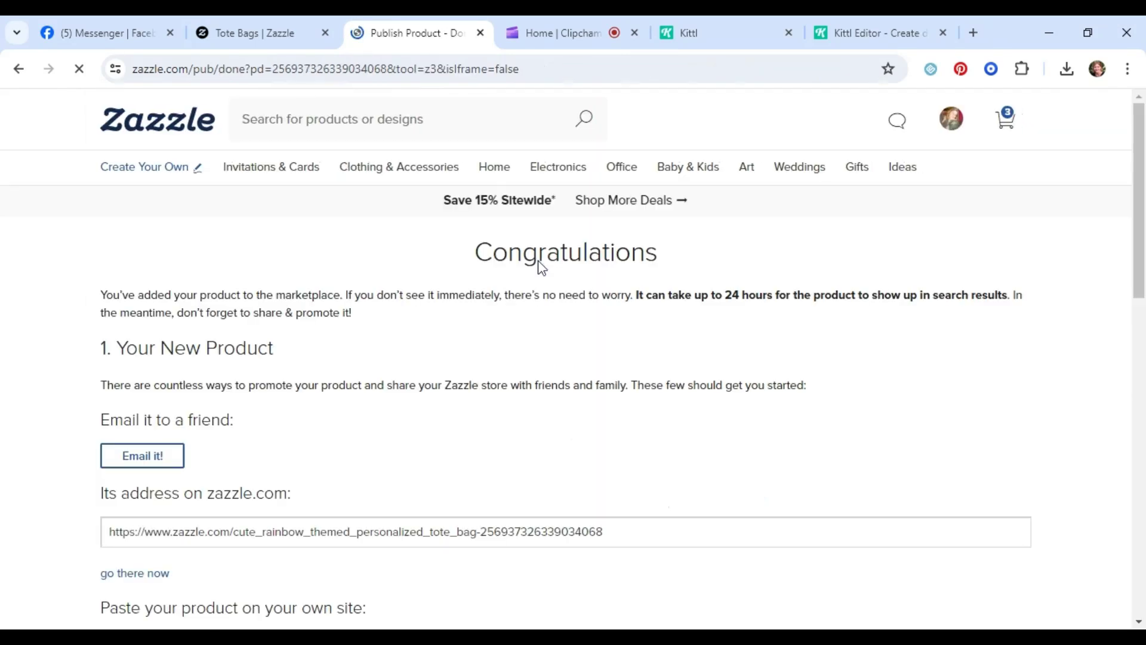
{"action": "scroll", "coordinate": [541, 267], "scroll_direction": "down", "scroll_amount": 4}
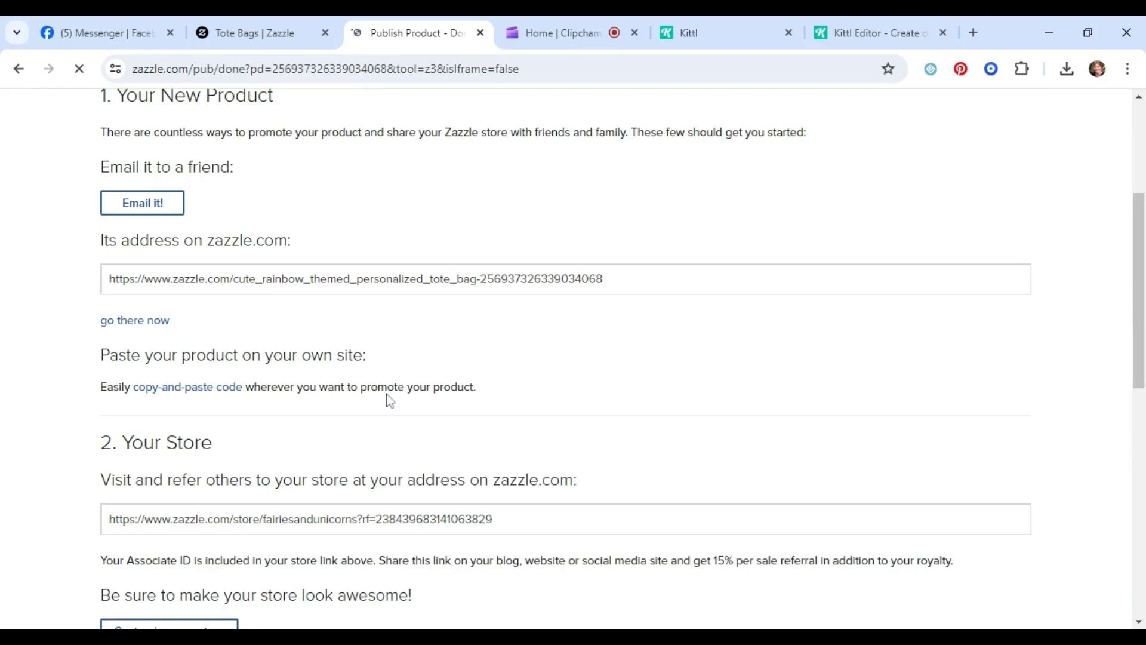